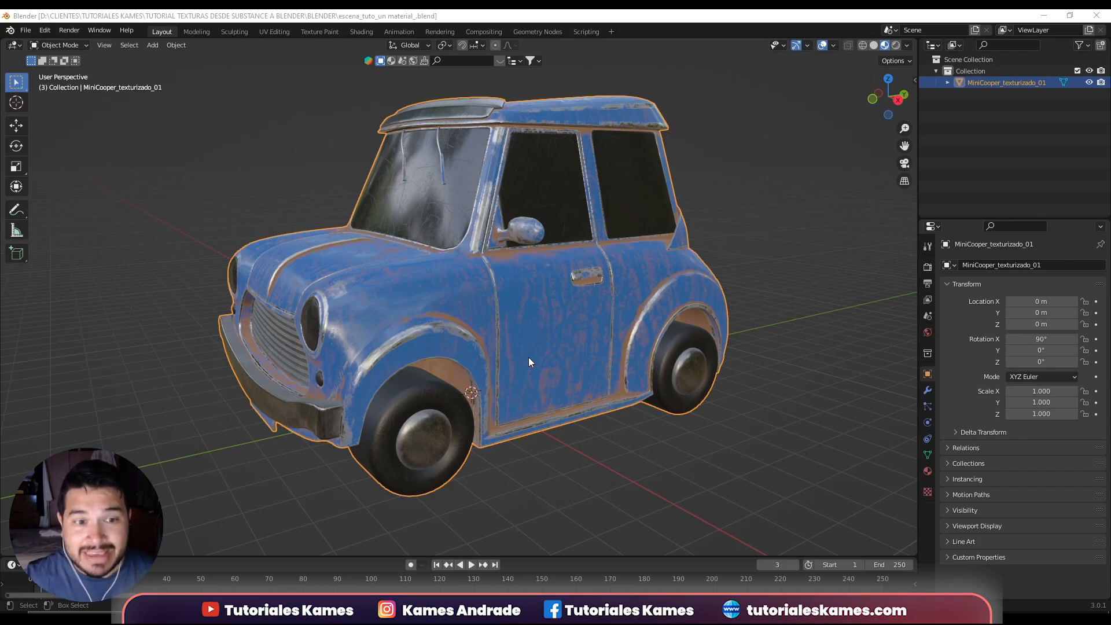
Examine the blue car from the side and rear, and switch to the Blender scene with the green multi-material car.
middle_drag(534, 364, 487, 355)
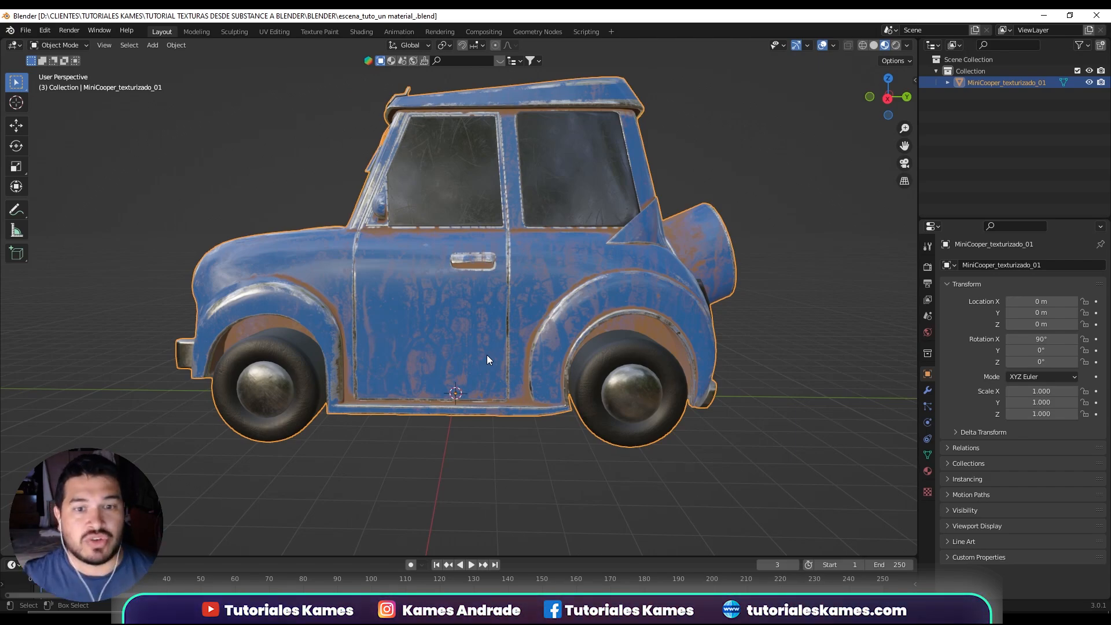
middle_drag(498, 429, 444, 430)
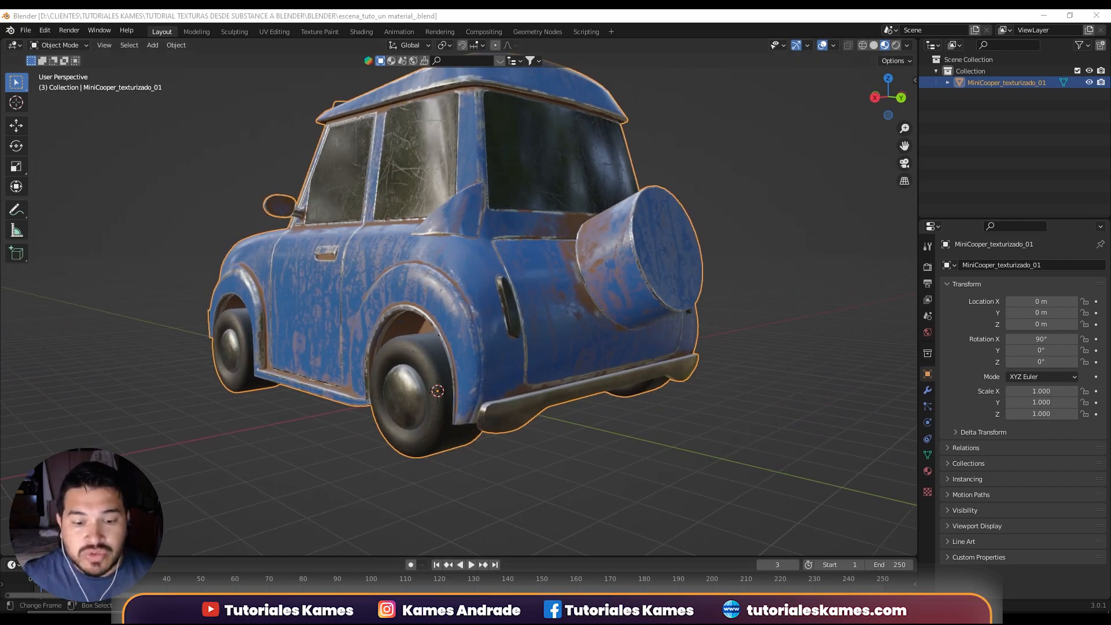
mouse_move(440, 615)
click(376, 556)
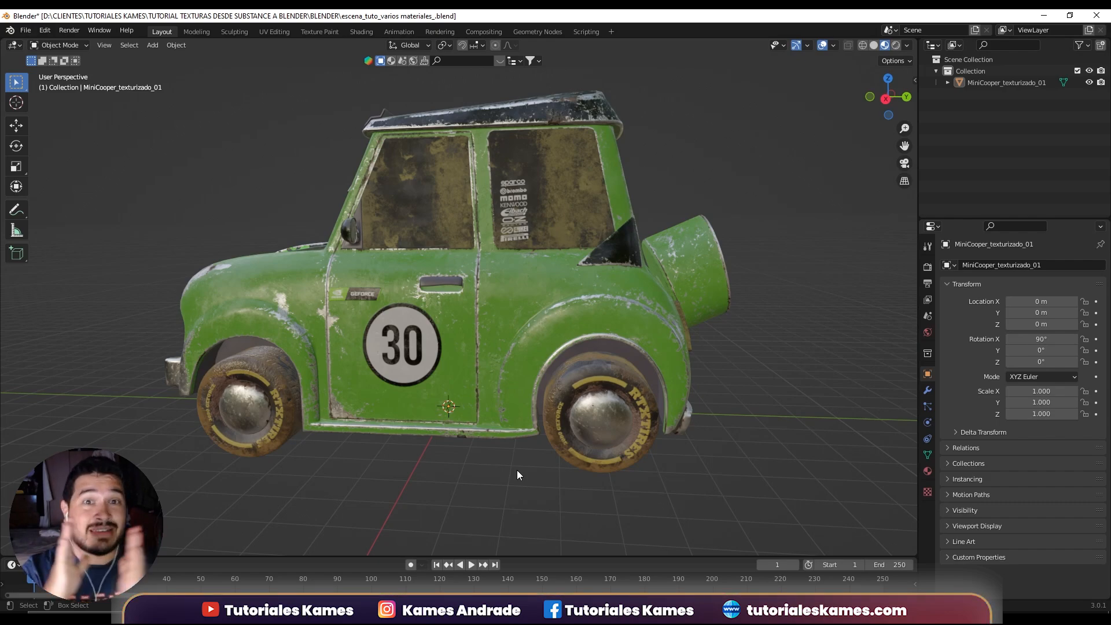
mouse_move(517, 474)
middle_down()
mouse_move(493, 460)
mouse_move(450, 467)
mouse_move(497, 471)
middle_up()
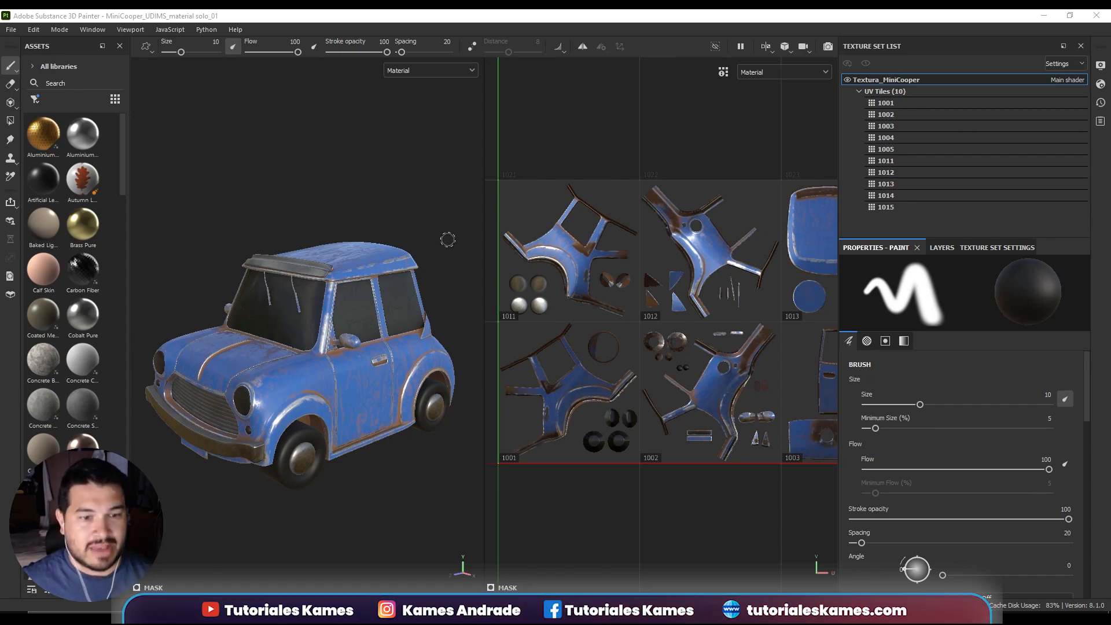
Examine the textured car and its UV tile layout, including tiles 1004, 1005, 1014 and 1015, in Substance 3D Painter.
alt+drag(463, 280, 380, 329)
alt+right_drag(567, 376, 655, 389)
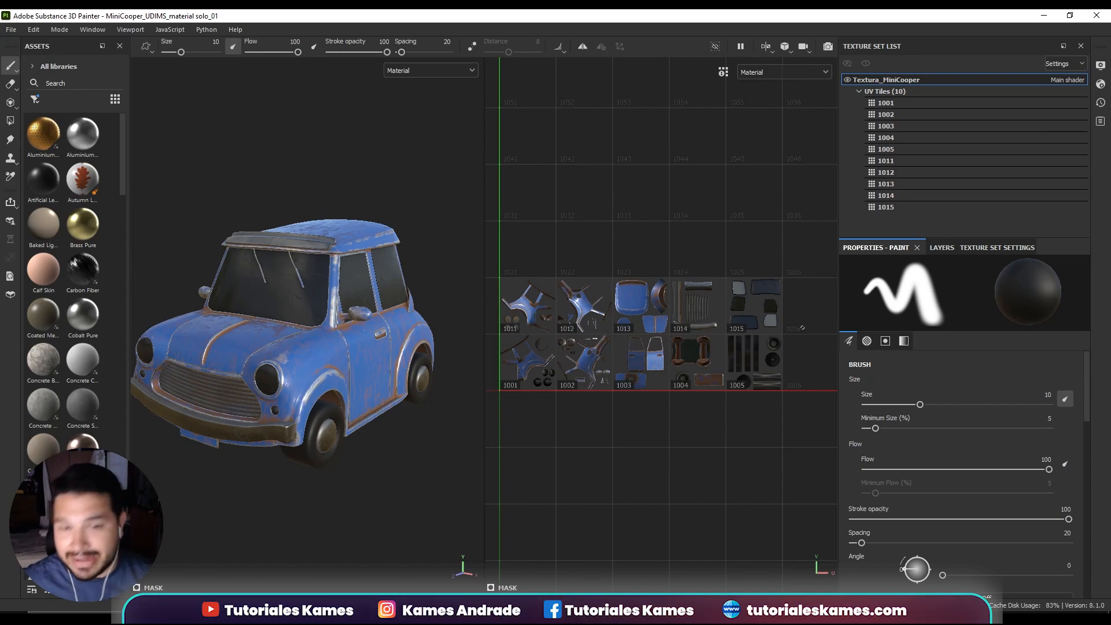
scroll(752, 333, up, 5)
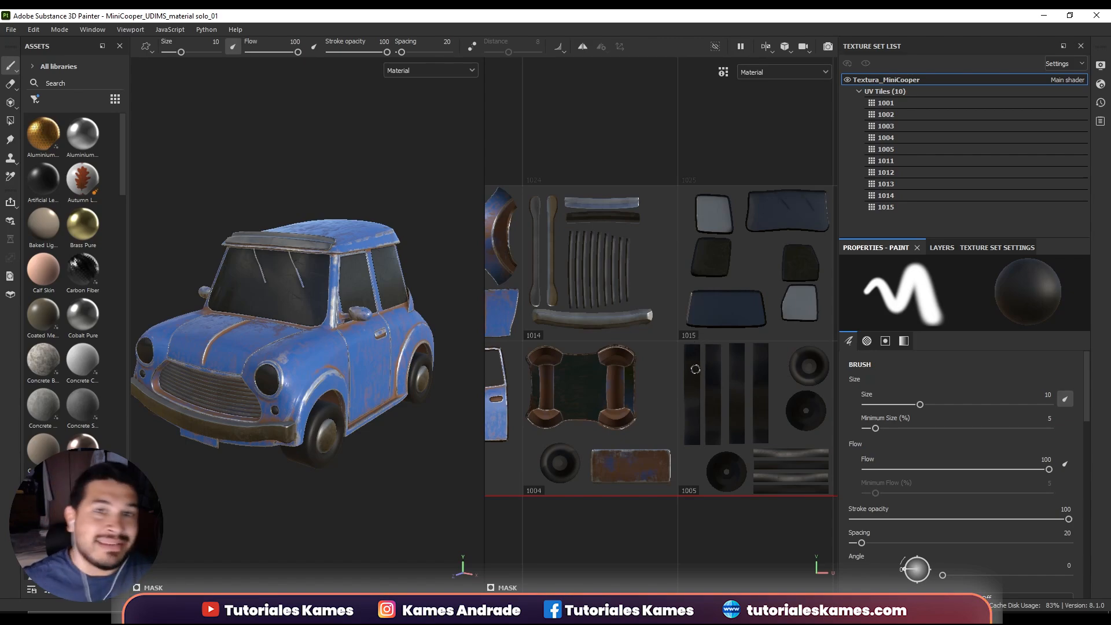
scroll(695, 368, down, 5)
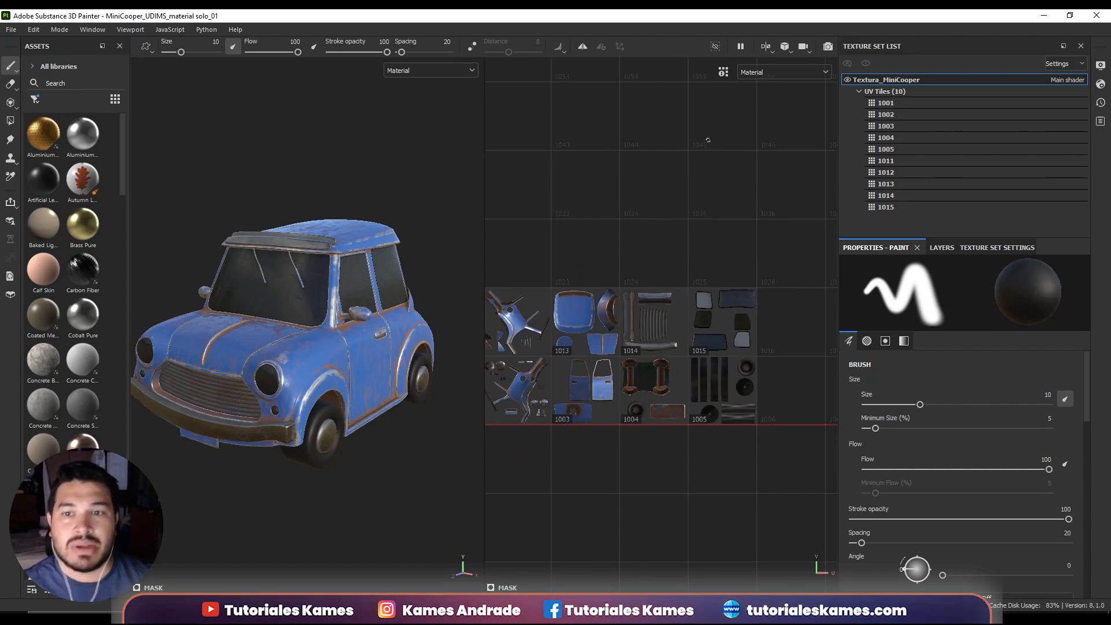
scroll(713, 157, up, 4)
scroll(704, 178, down, 3)
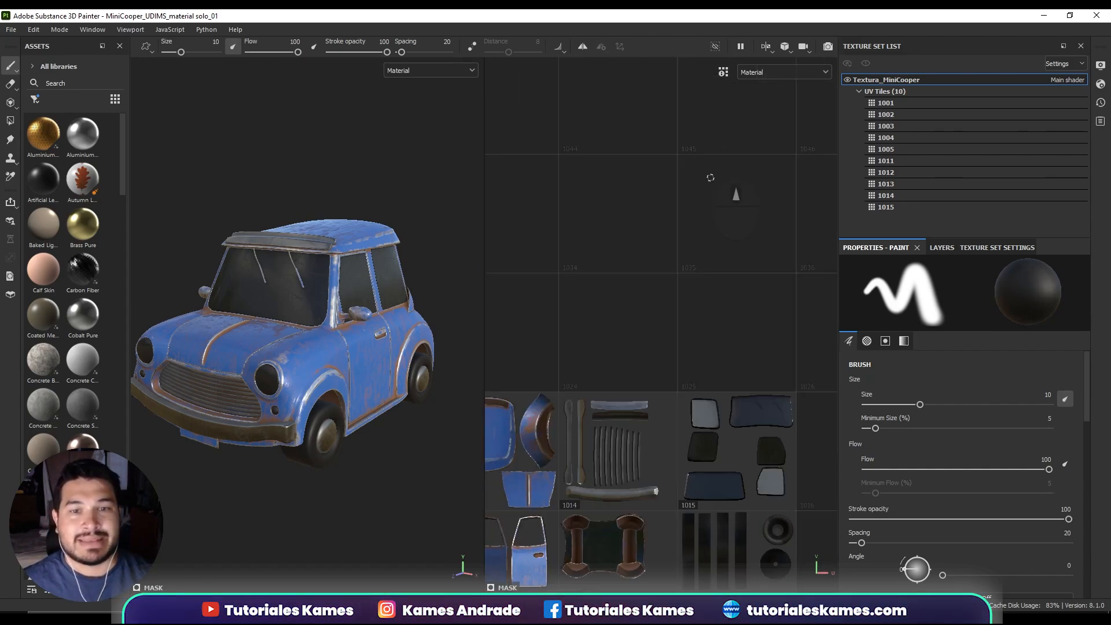
scroll(649, 258, down, 1)
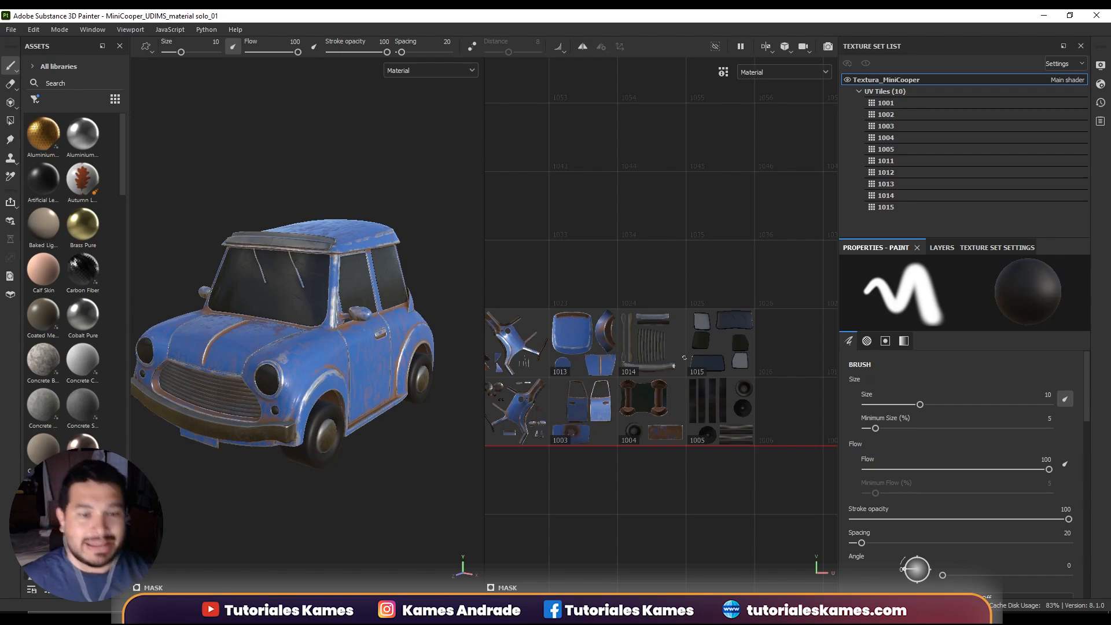
Start a texture export and set its output directory to the TEXTURAS UV 1 folder.
click(11, 30)
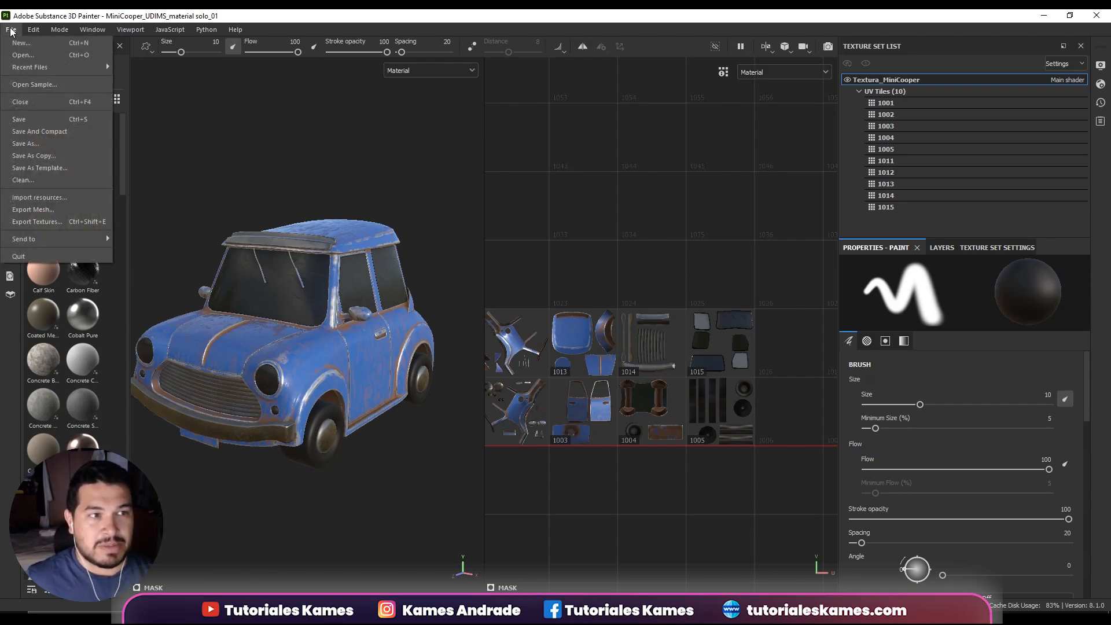
click(52, 224)
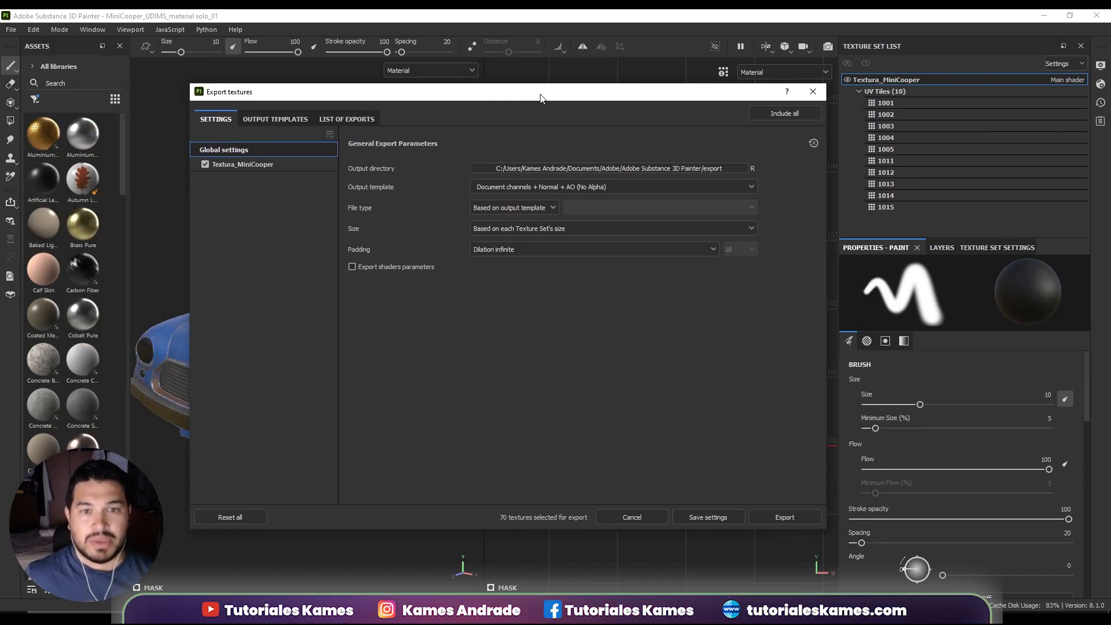
click(688, 167)
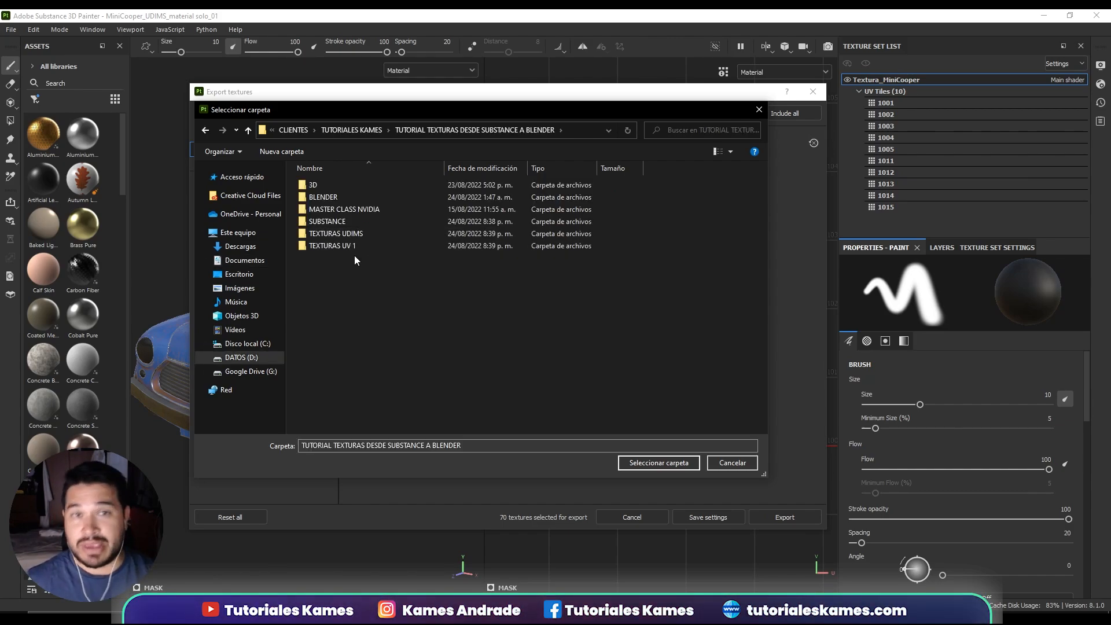
click(331, 250)
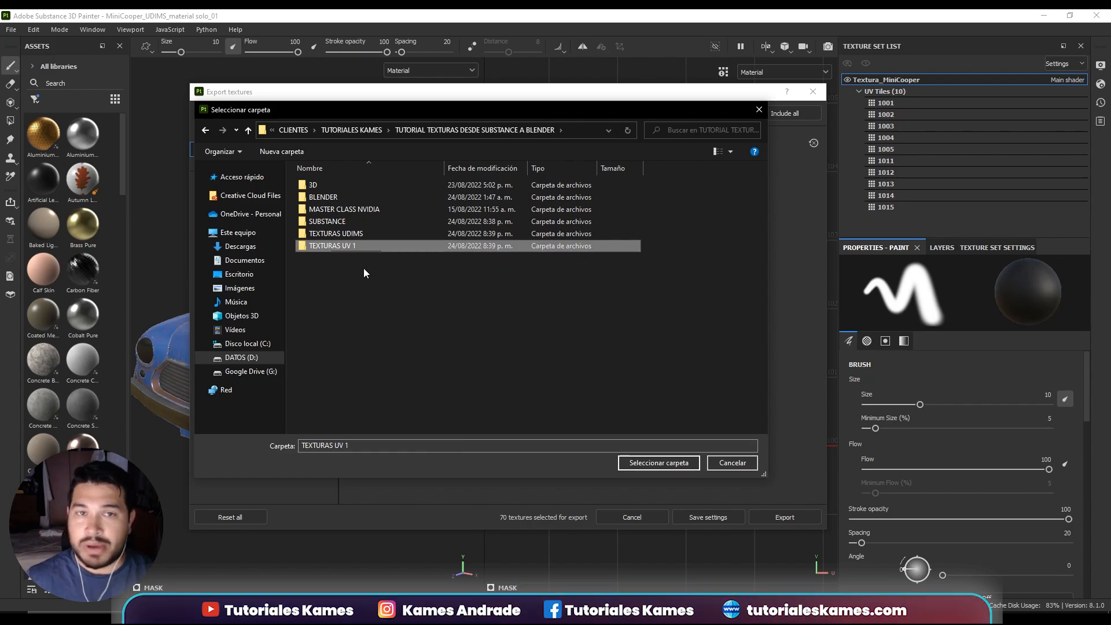
click(660, 462)
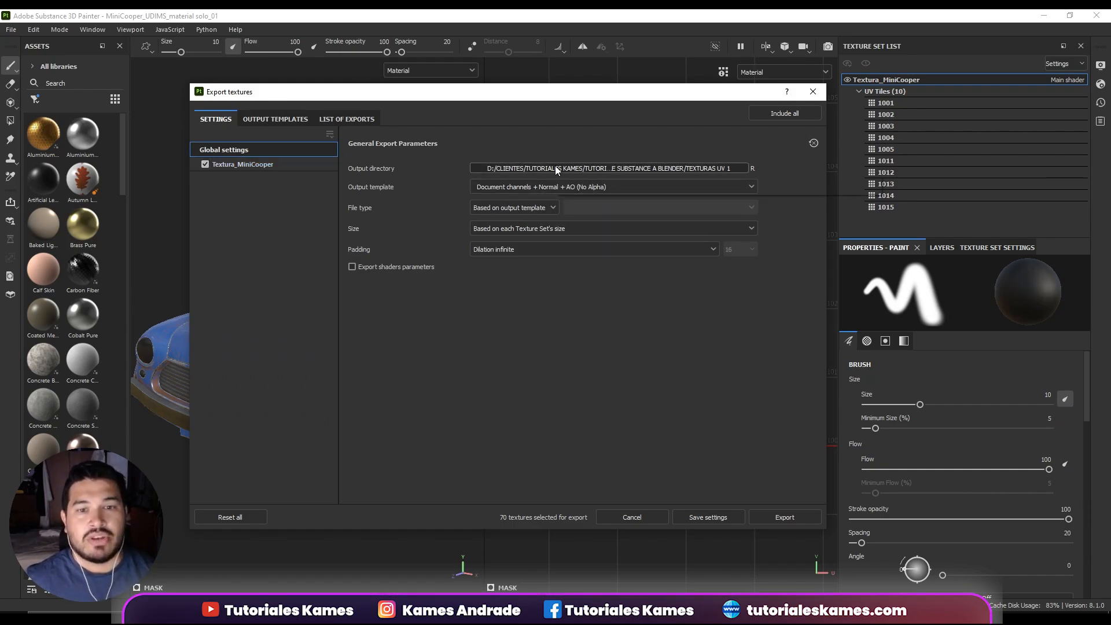
Review the output templates available for the texture export.
click(553, 186)
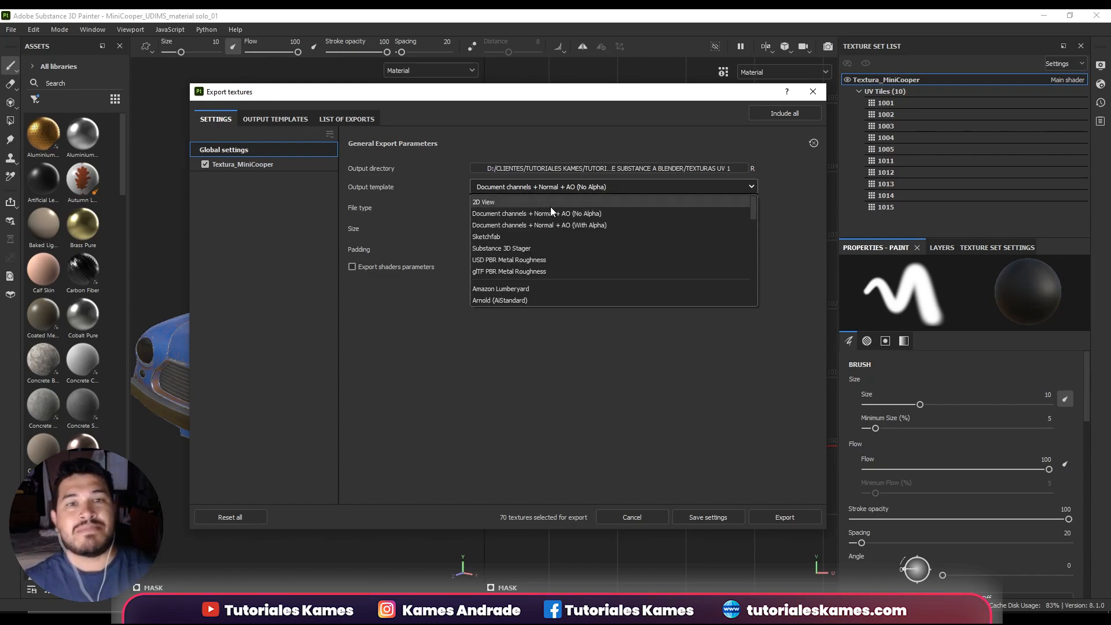
scroll(557, 230, down, 6)
scroll(557, 230, down, 5)
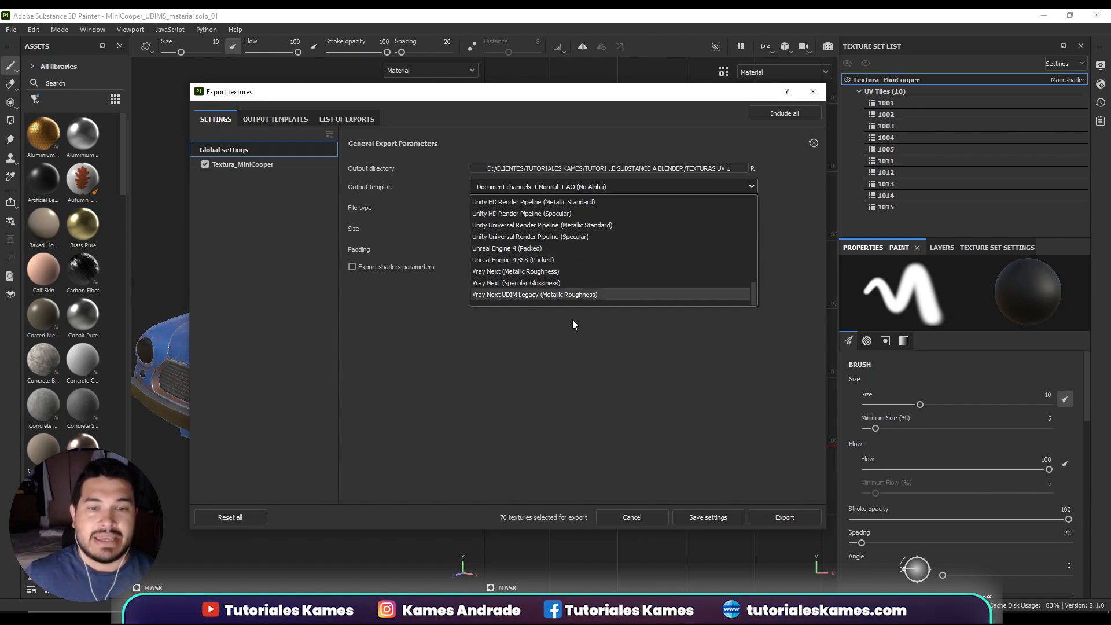
click(573, 347)
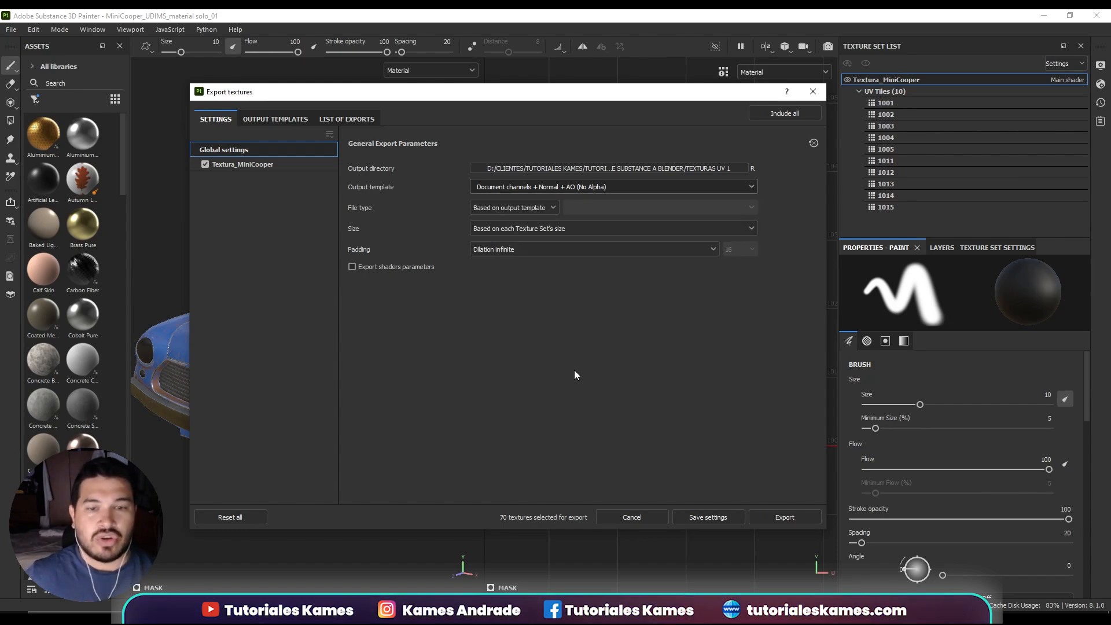
Duplicate the PBR Metallic Roughness preset among the export output templates.
click(263, 120)
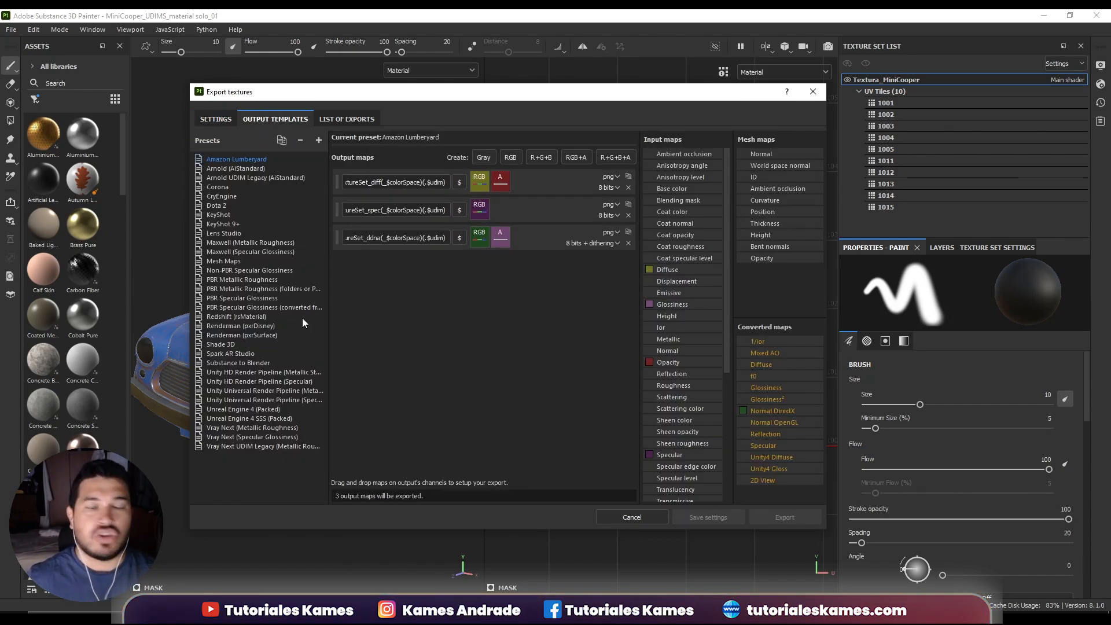
click(244, 280)
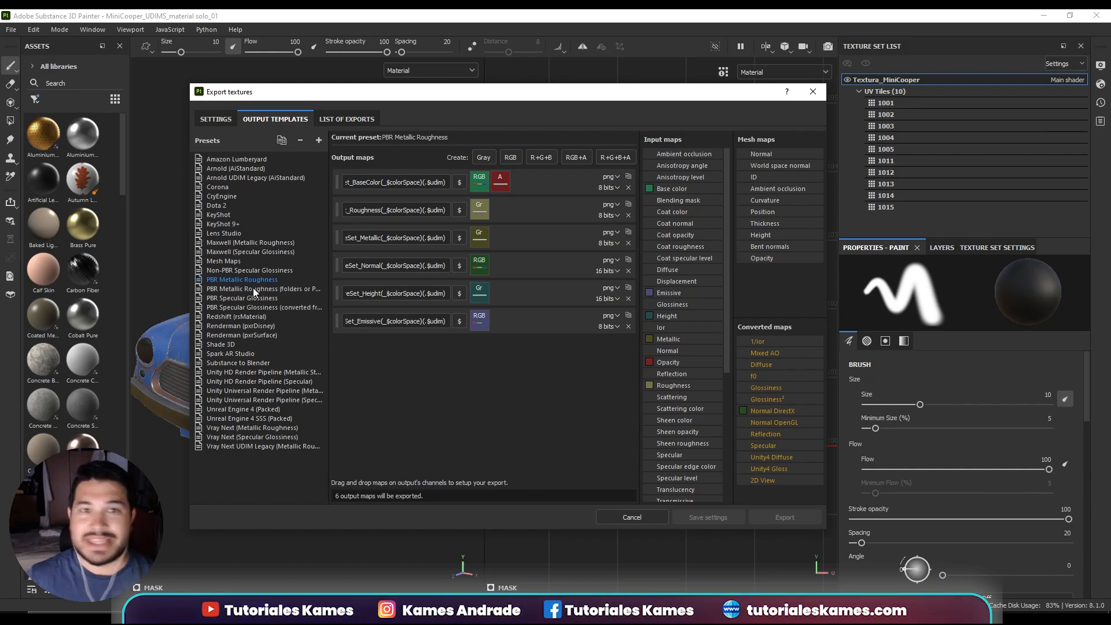
click(247, 290)
click(251, 280)
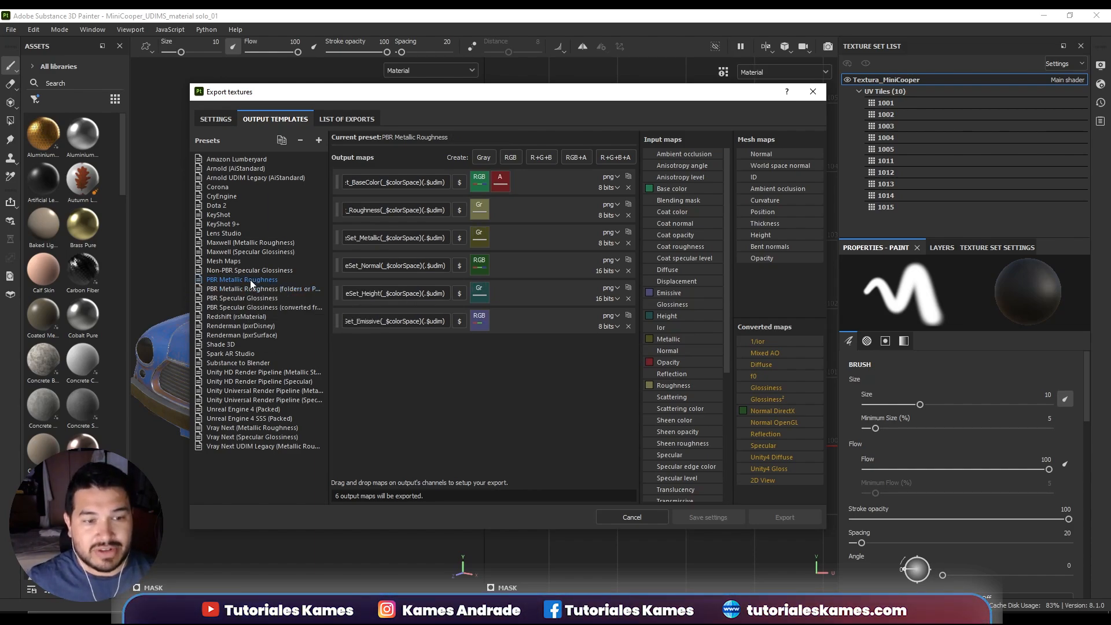
right_click(266, 282)
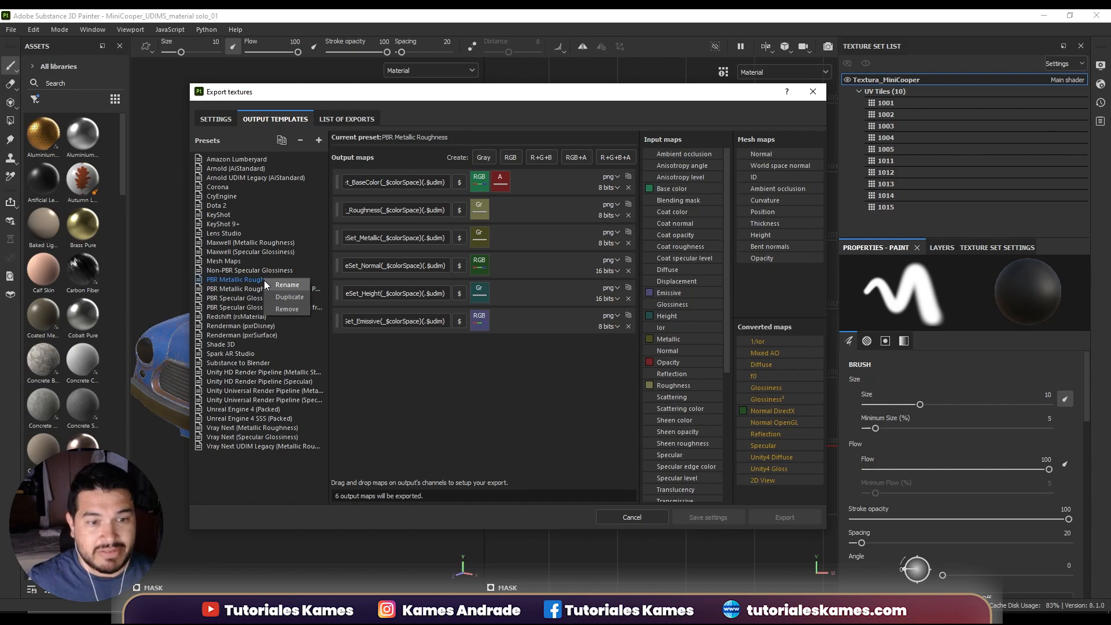
click(291, 298)
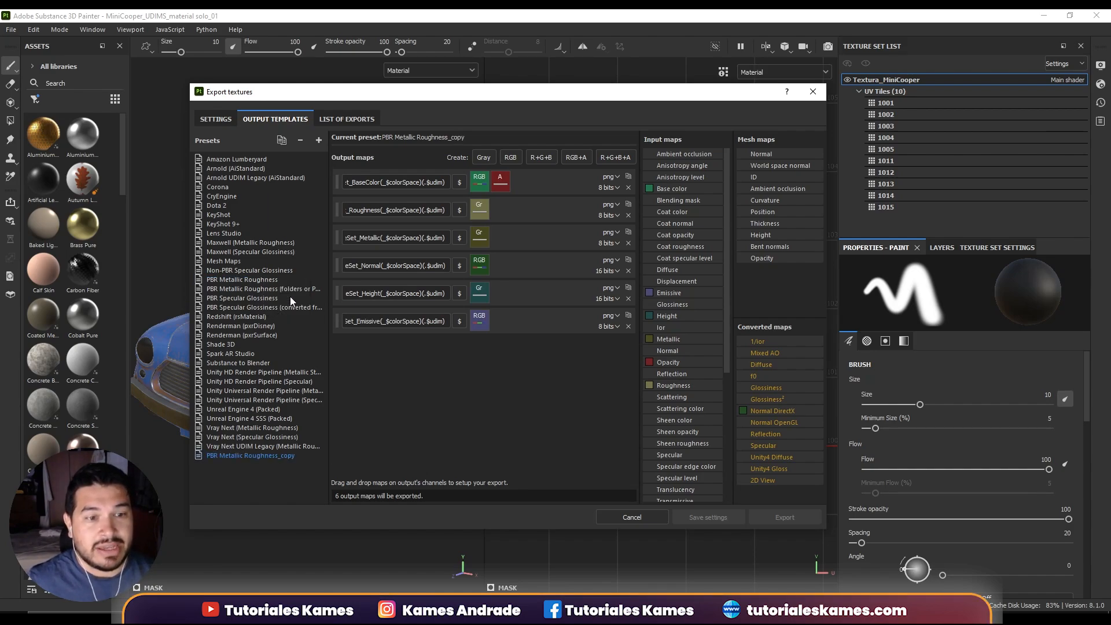
Rename the duplicated preset as Blender_PBR Metallic Roughness_.
double_click(238, 456)
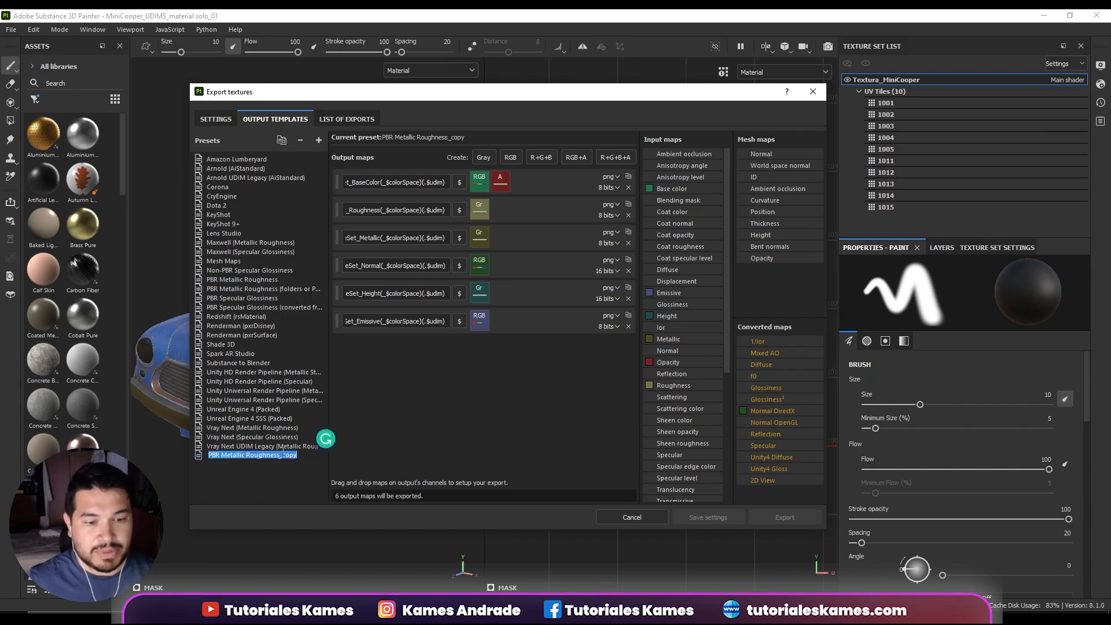
drag(283, 455, 309, 456)
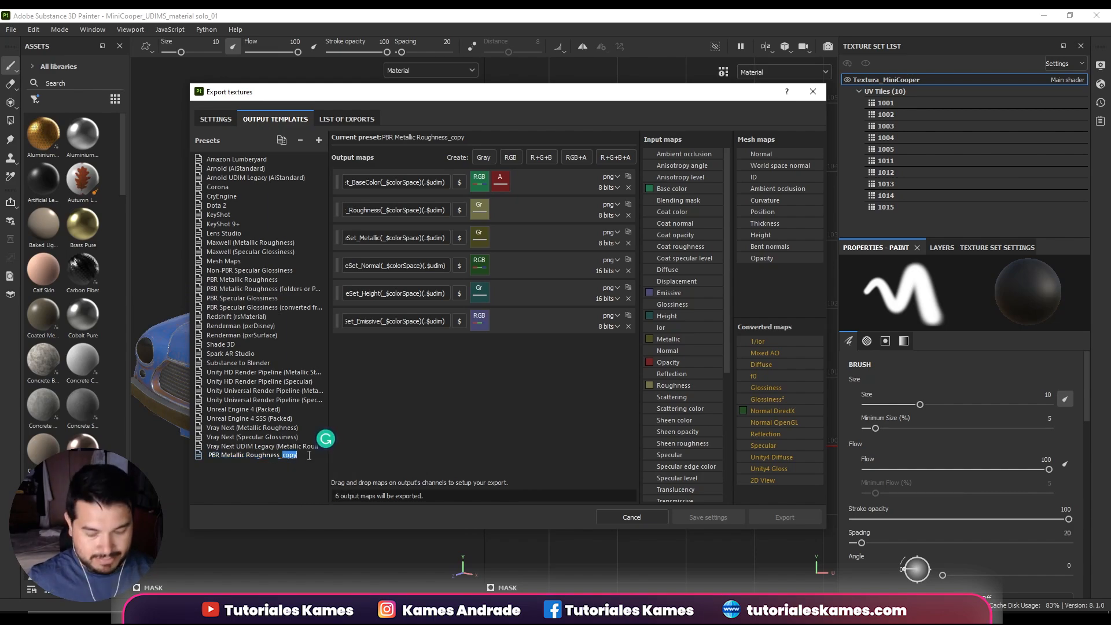
key(BackSpace)
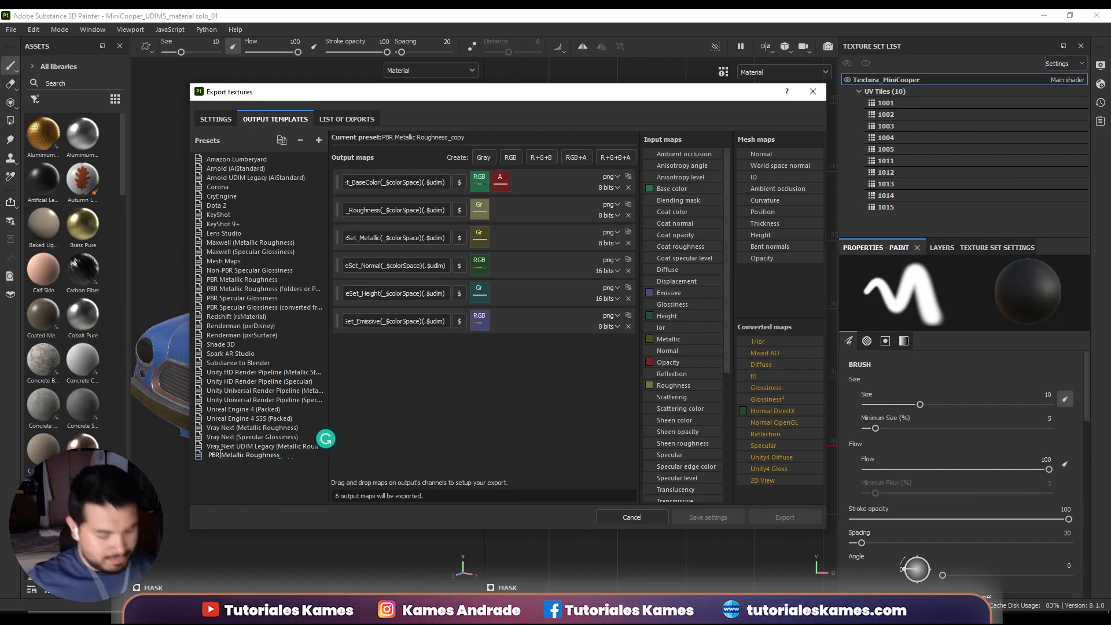
text(Blende)
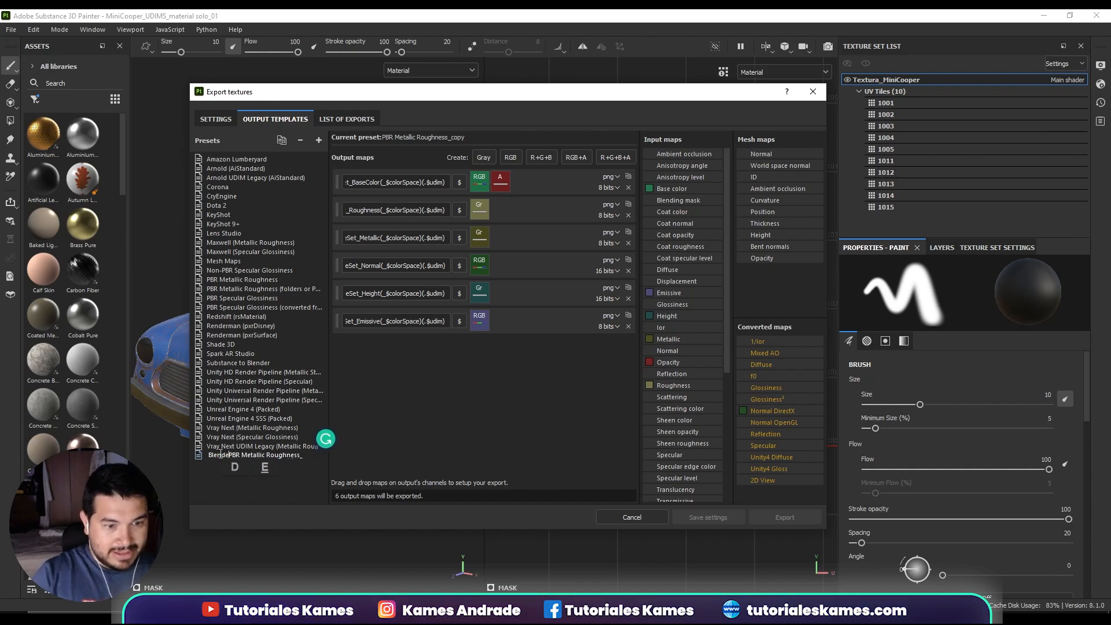
text(r_)
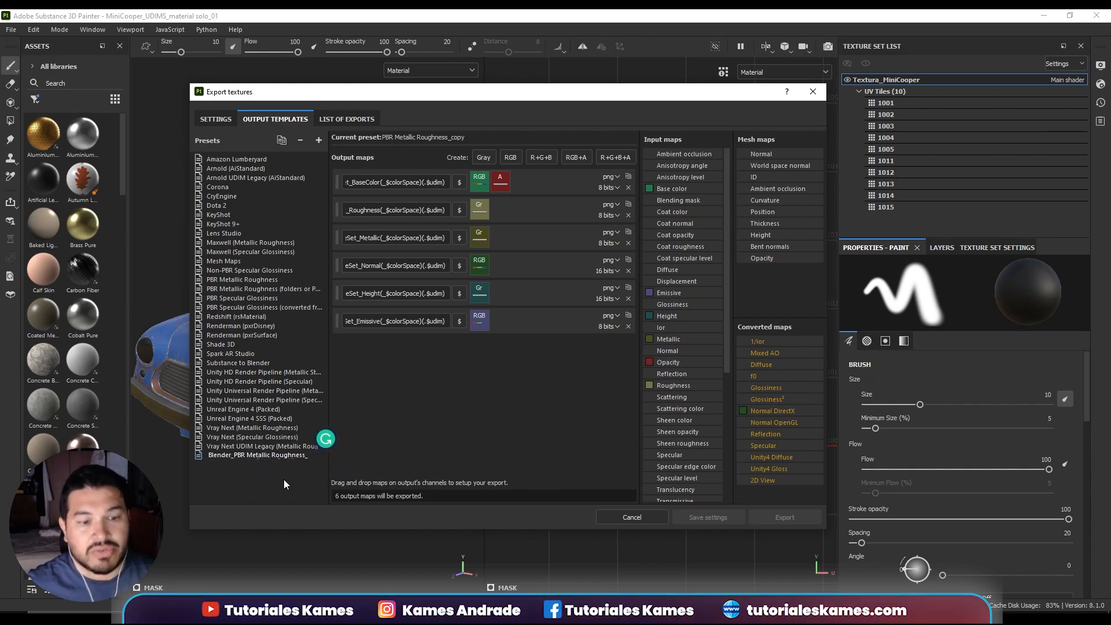
click(280, 457)
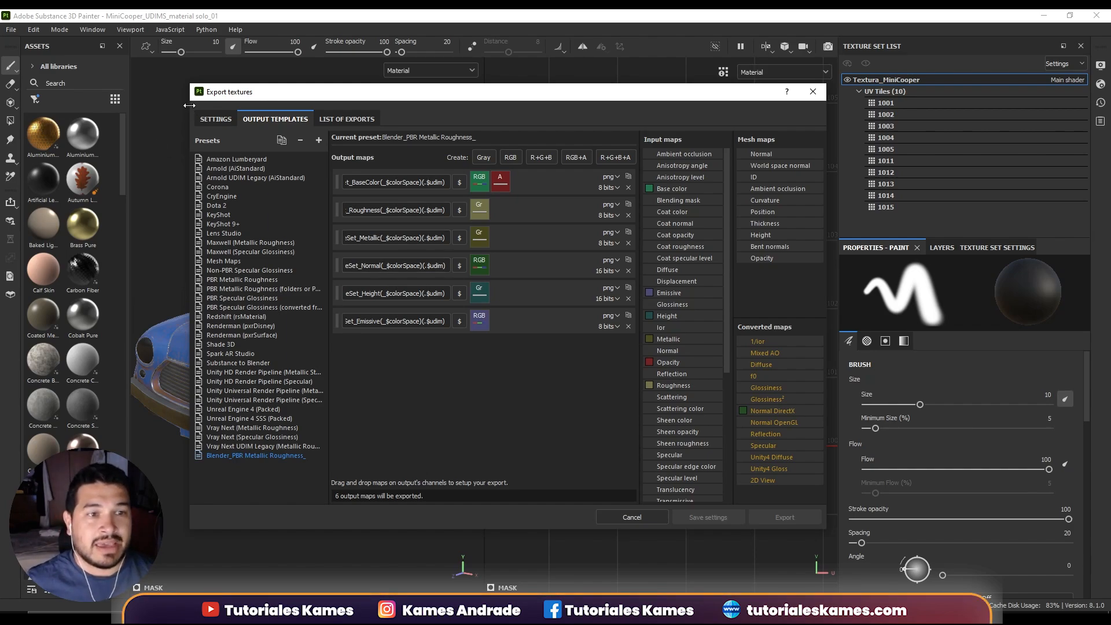
Remove the Emissive output map from the Blender preset and assign the Normal OpenGL RGB channels to its Normal map.
drag(190, 106, 86, 105)
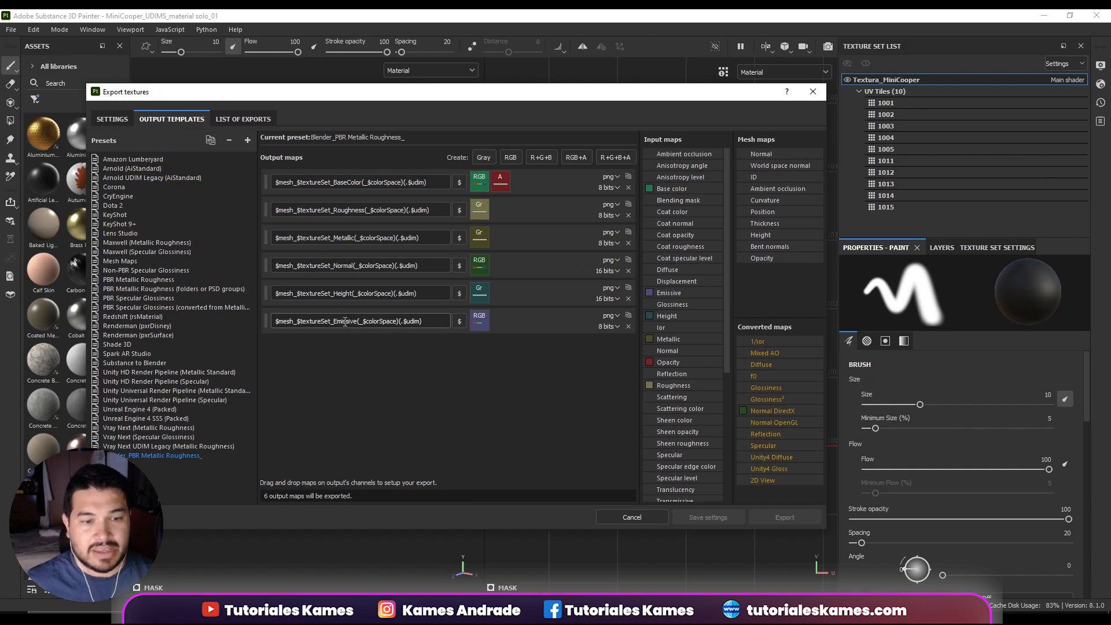
drag(292, 320, 364, 316)
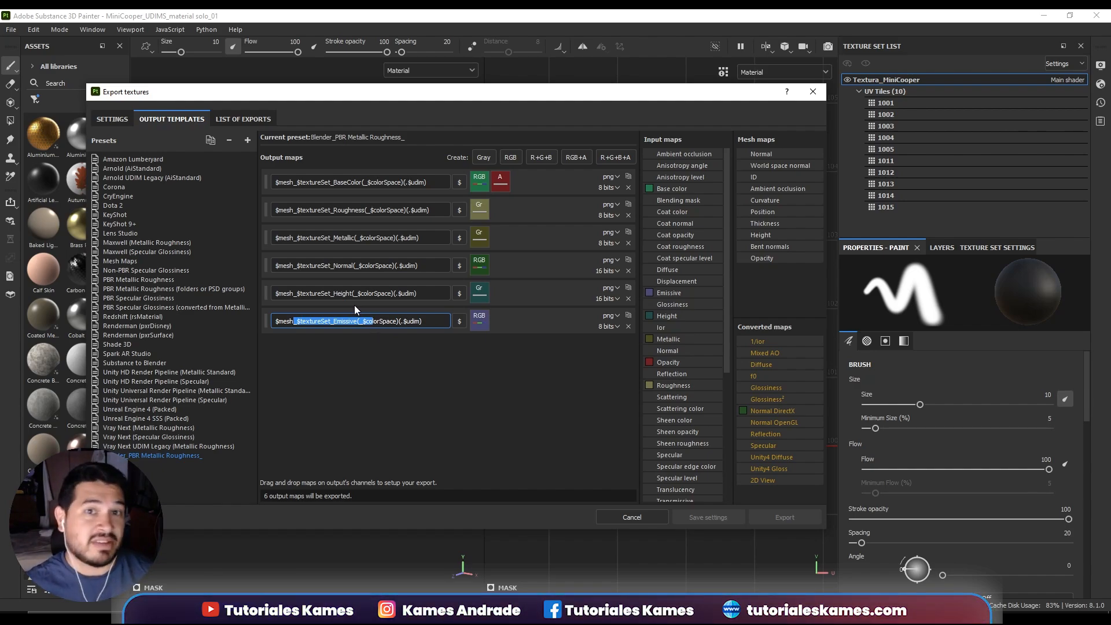
click(629, 327)
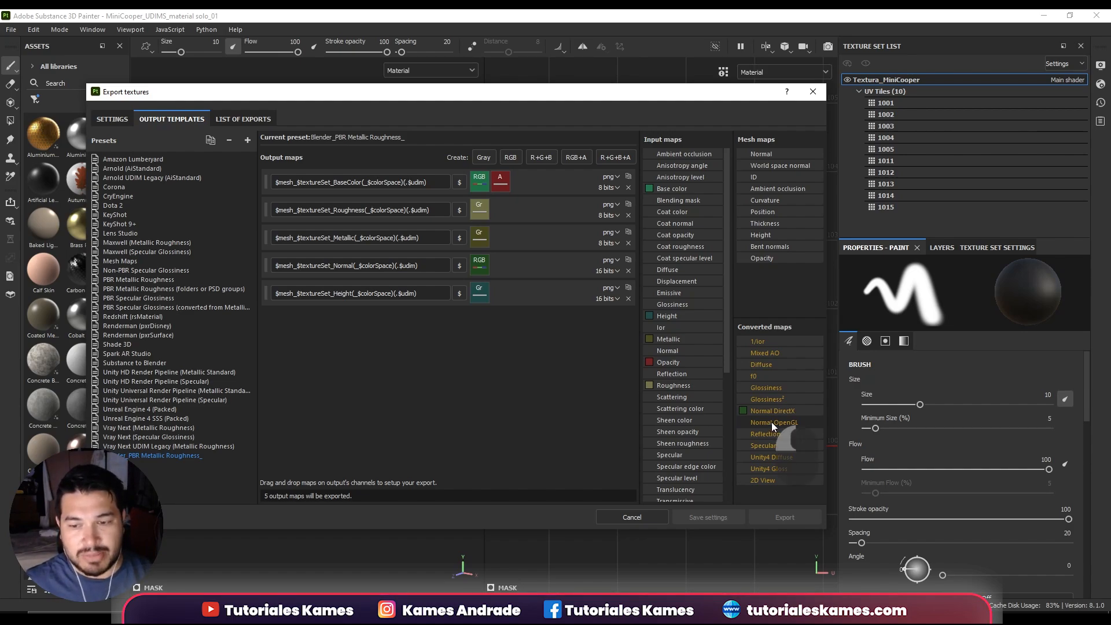
drag(772, 422, 480, 265)
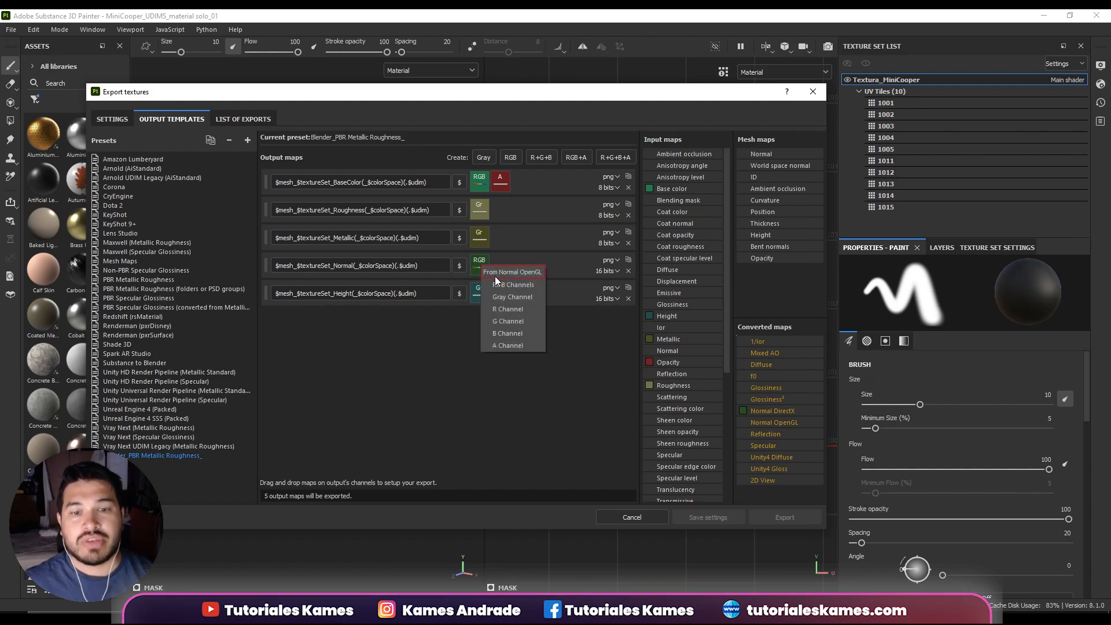
click(508, 285)
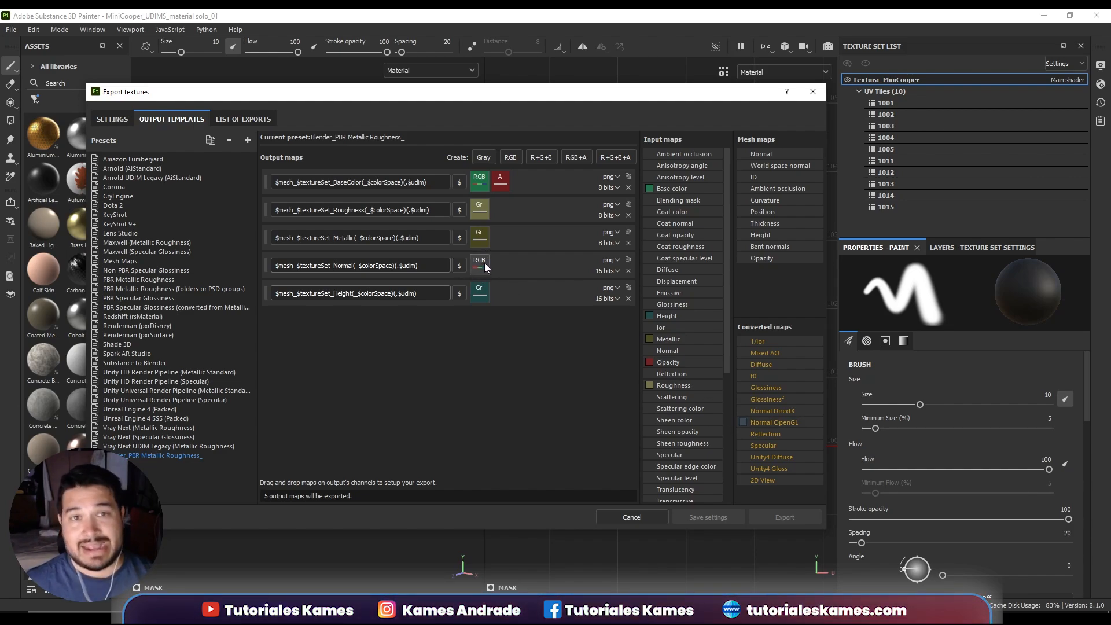
Set the export's output template to Blender_PBR Metallic Roughness_.
click(118, 120)
click(464, 189)
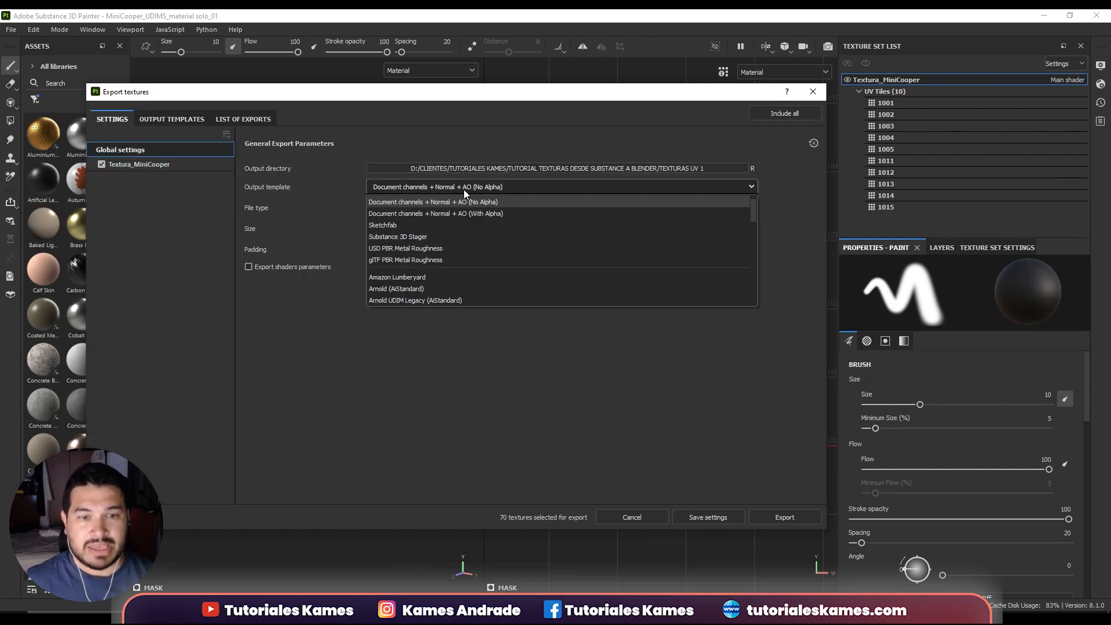
scroll(436, 232, down, 6)
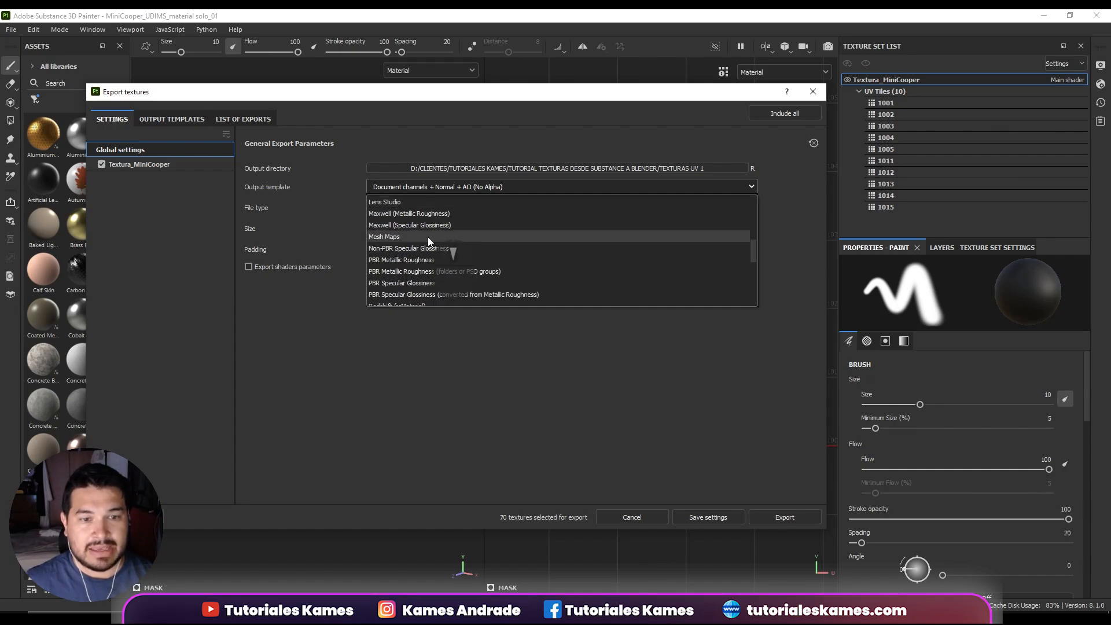
scroll(407, 249, down, 5)
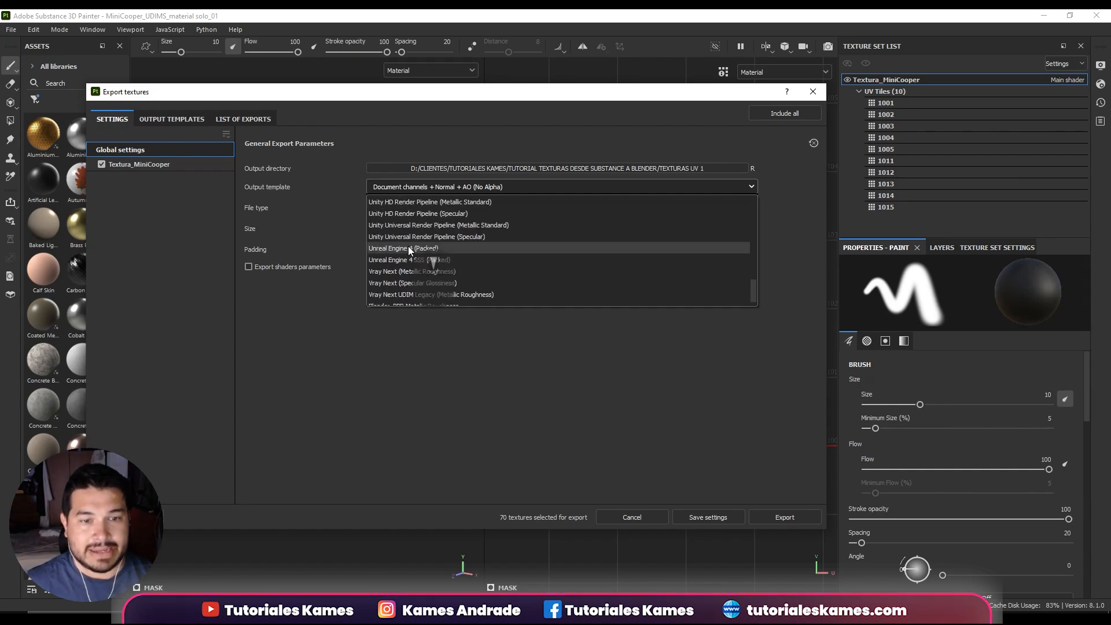
click(398, 296)
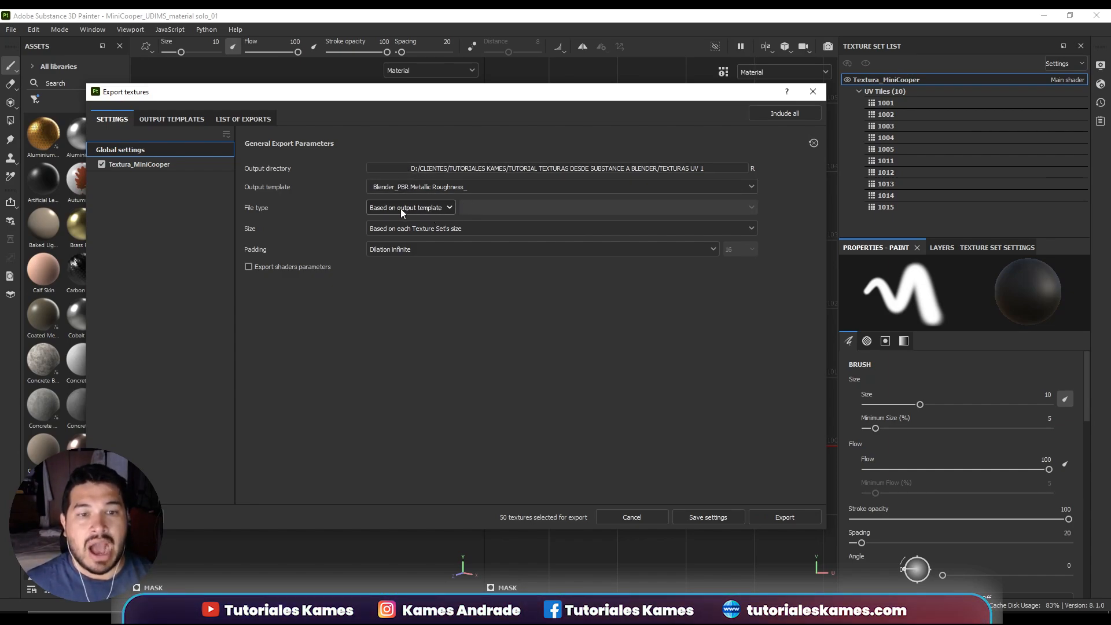
Set the file type of the exported textures to jpeg.
click(419, 208)
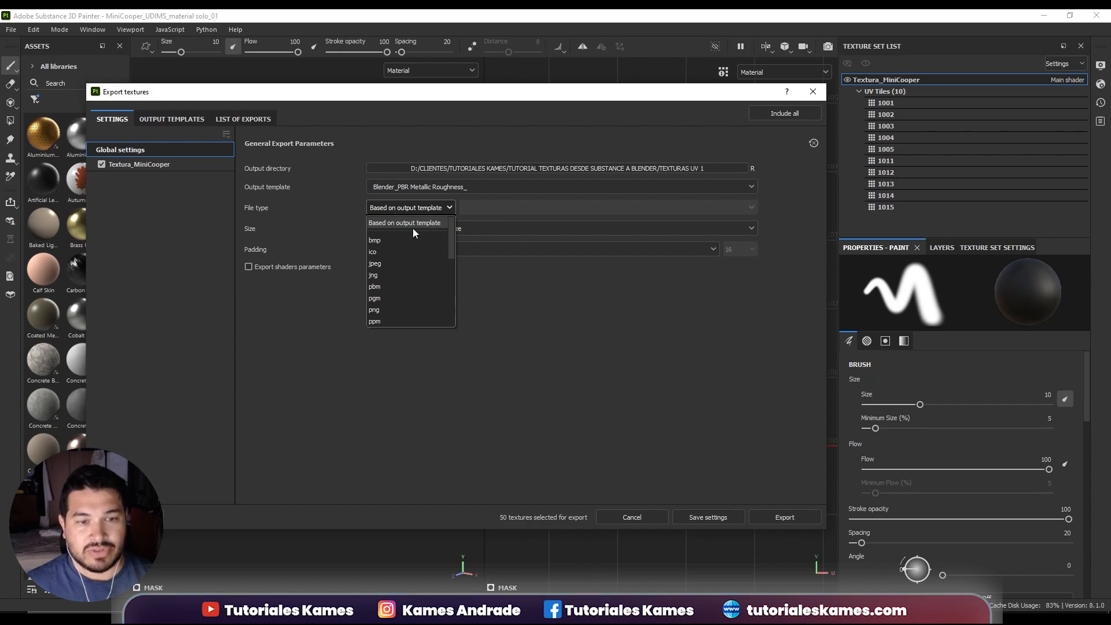
click(408, 265)
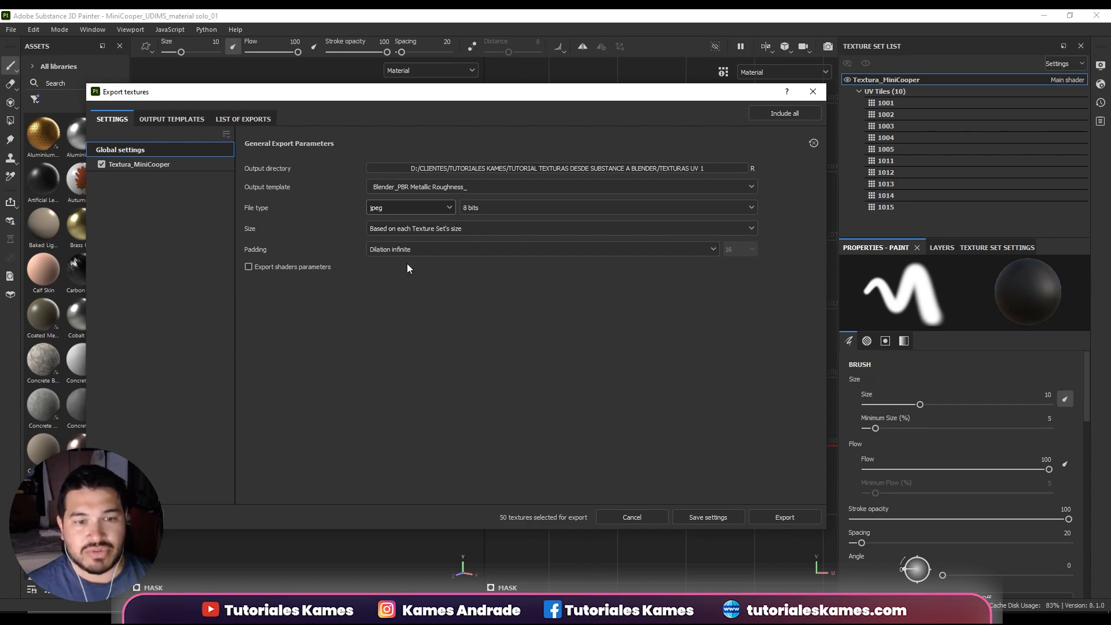
click(407, 207)
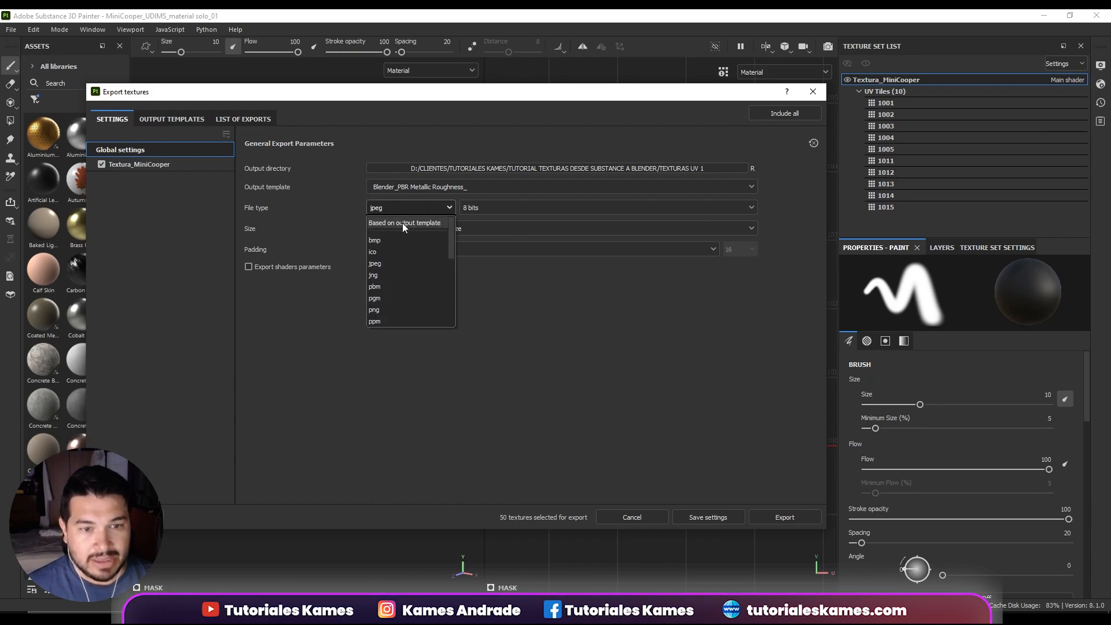
click(393, 263)
Set the texture export size to 4096 and the padding to Dilation infinite.
click(436, 232)
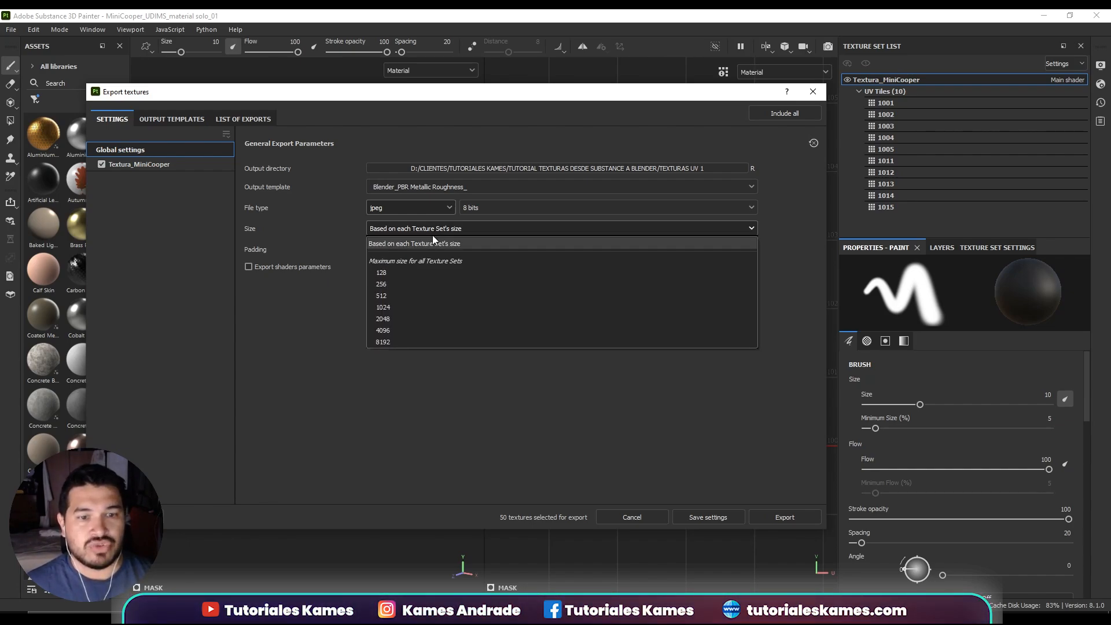
click(393, 330)
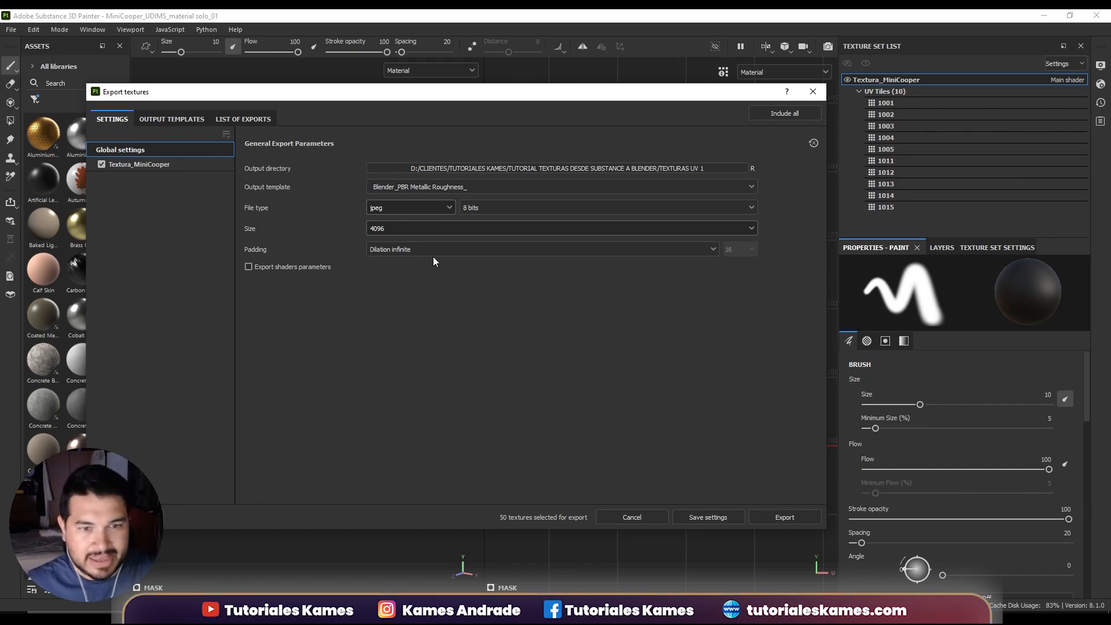
click(398, 248)
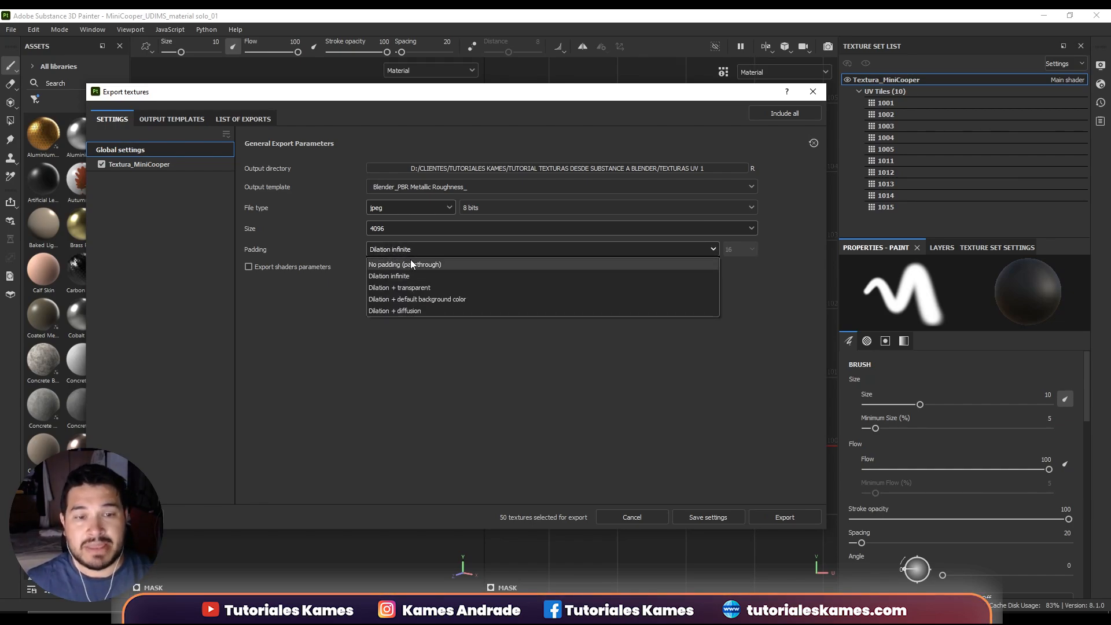
click(412, 276)
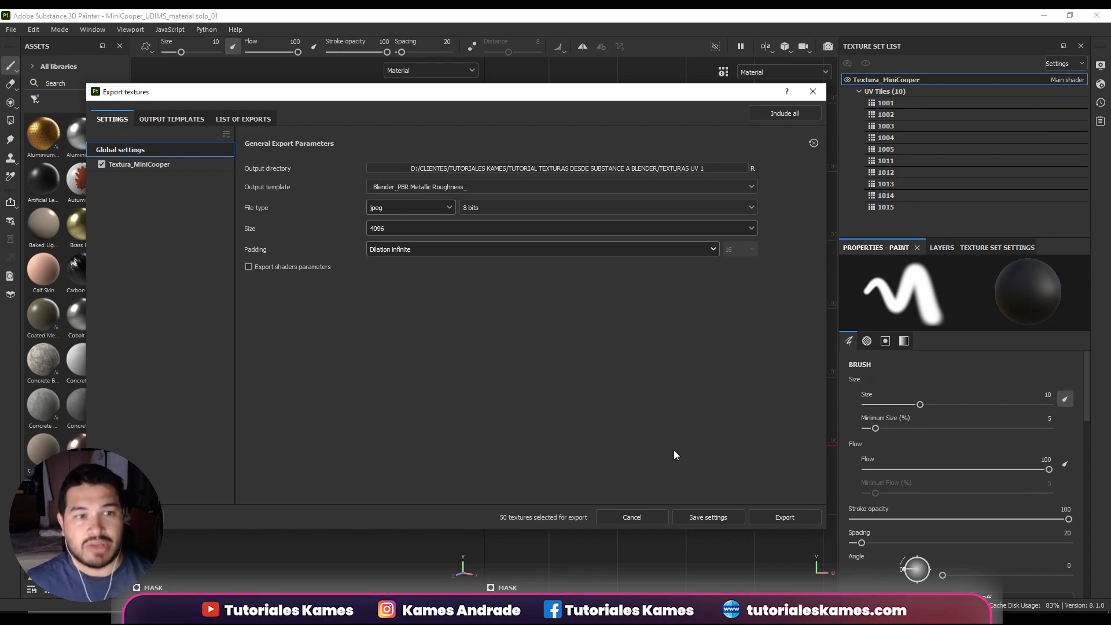
Export the textures and look through the exported image files in the TEXTURAS UV 1 folder.
click(159, 119)
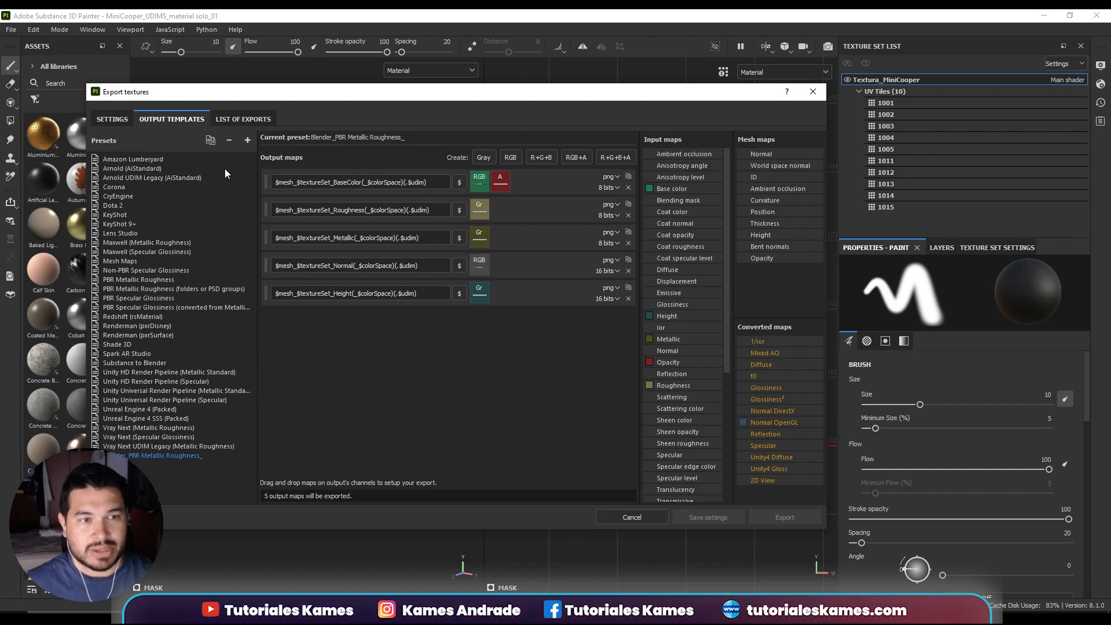
click(112, 119)
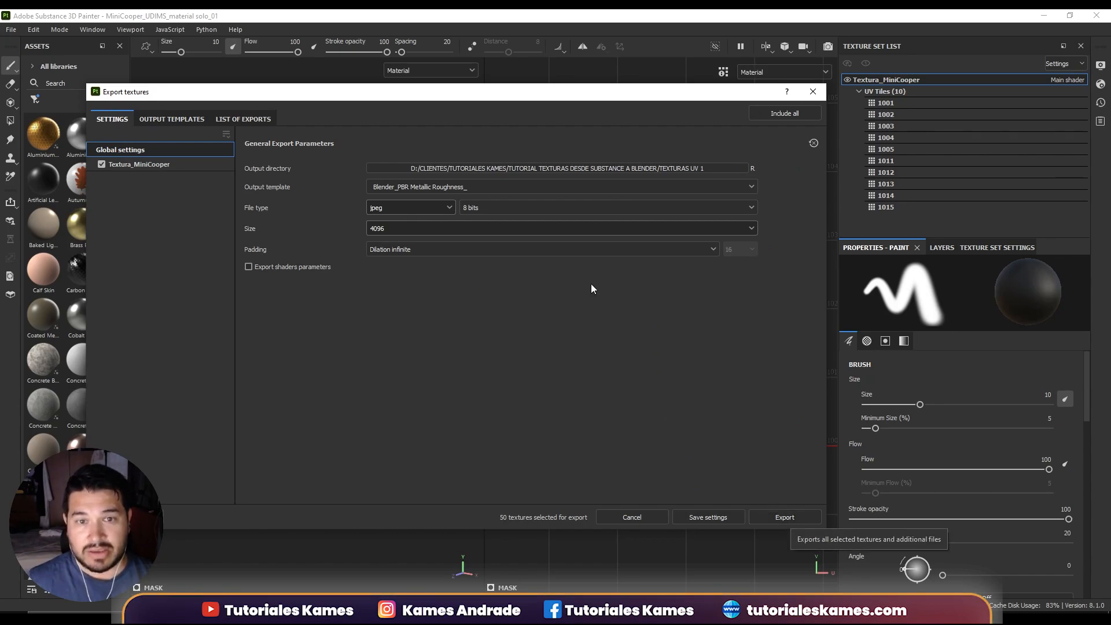
click(783, 518)
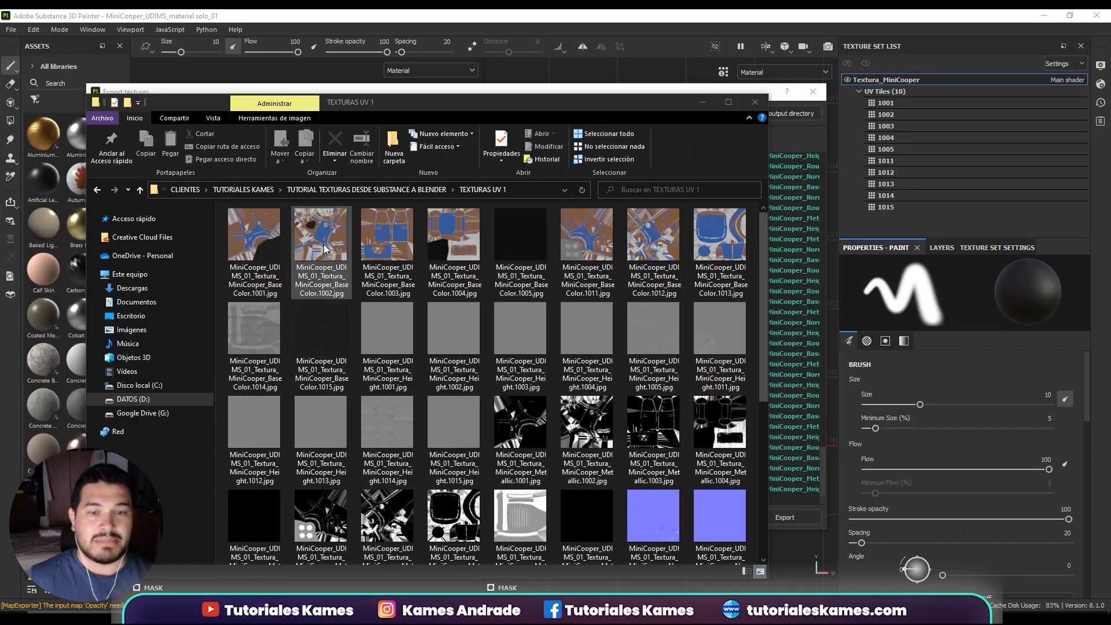
click(257, 243)
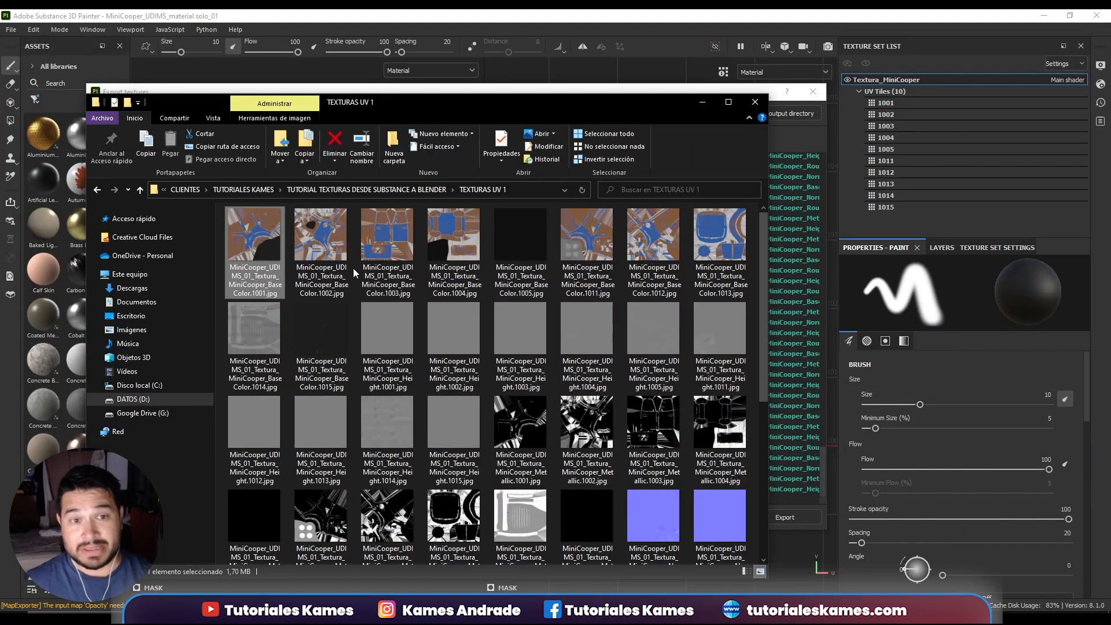
scroll(353, 268, down, 5)
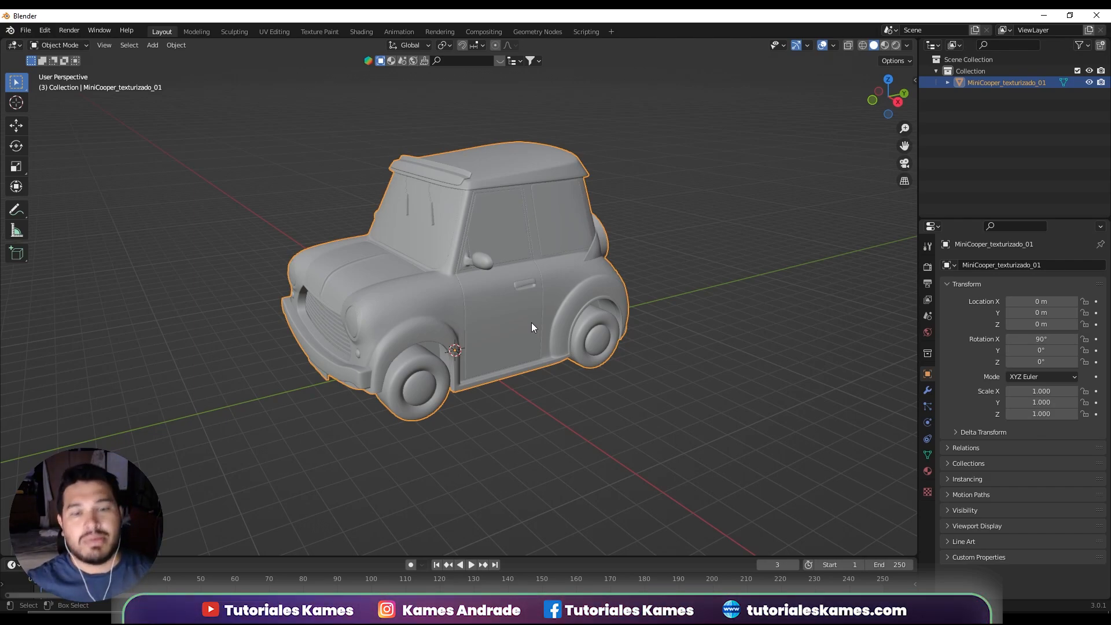
click(695, 311)
click(445, 298)
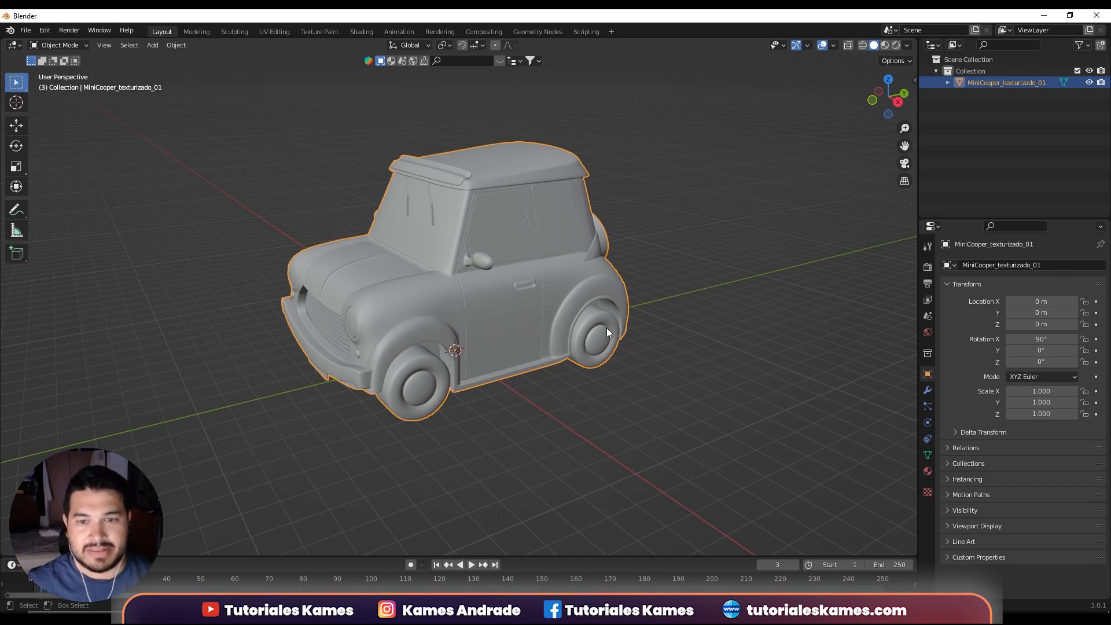
click(689, 279)
click(517, 291)
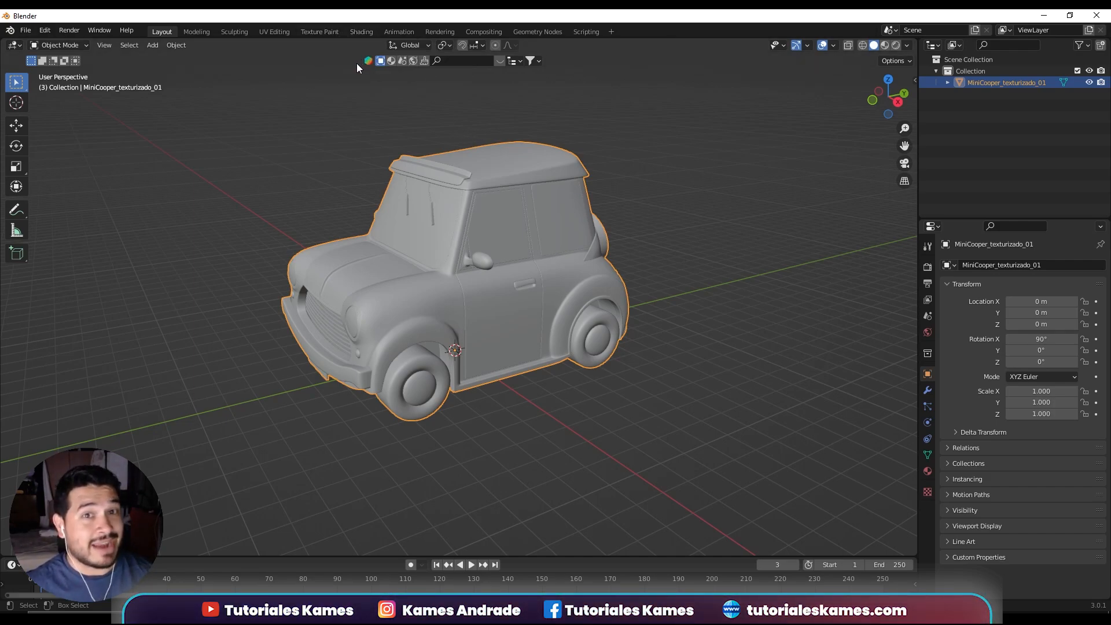
In Blender, search the add-on preferences for "node" to check whether Node Wrangler is enabled.
click(44, 31)
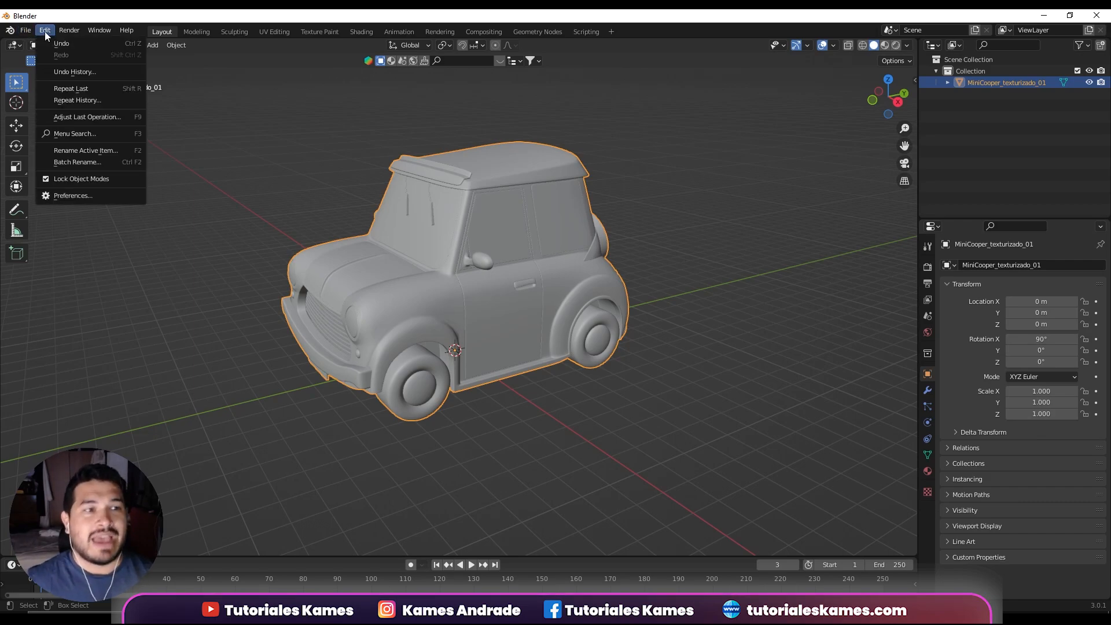
click(83, 197)
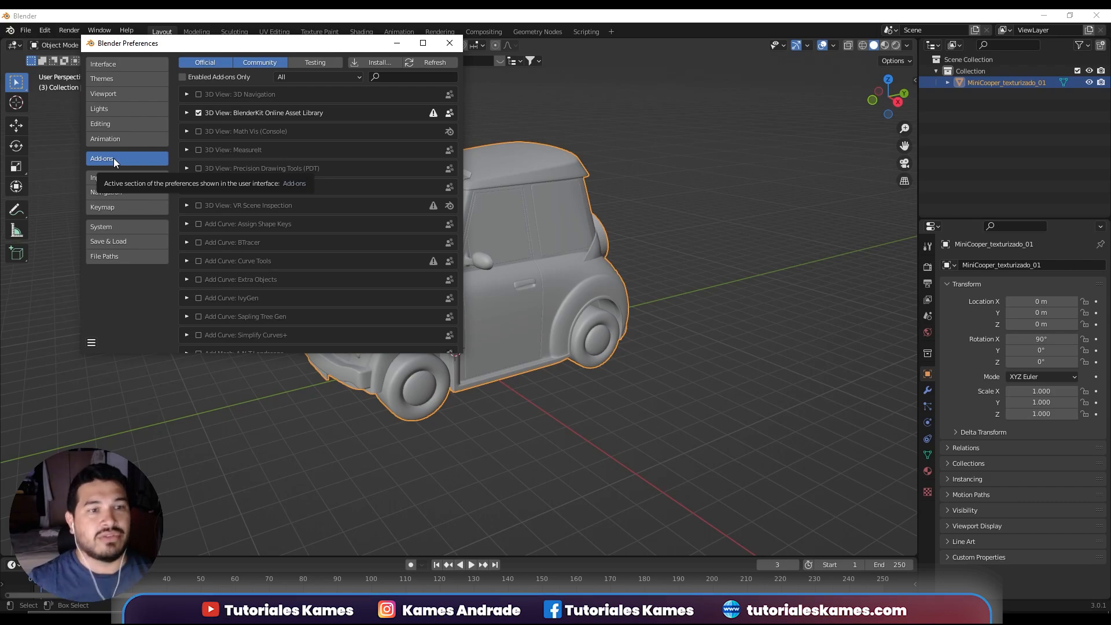
click(409, 75)
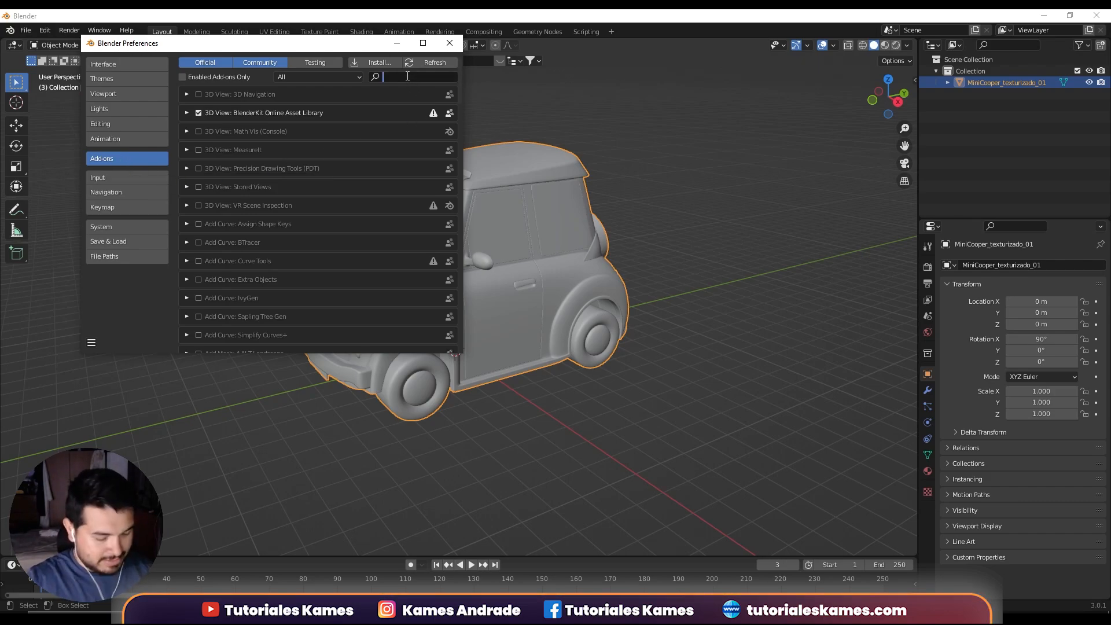
text(node)
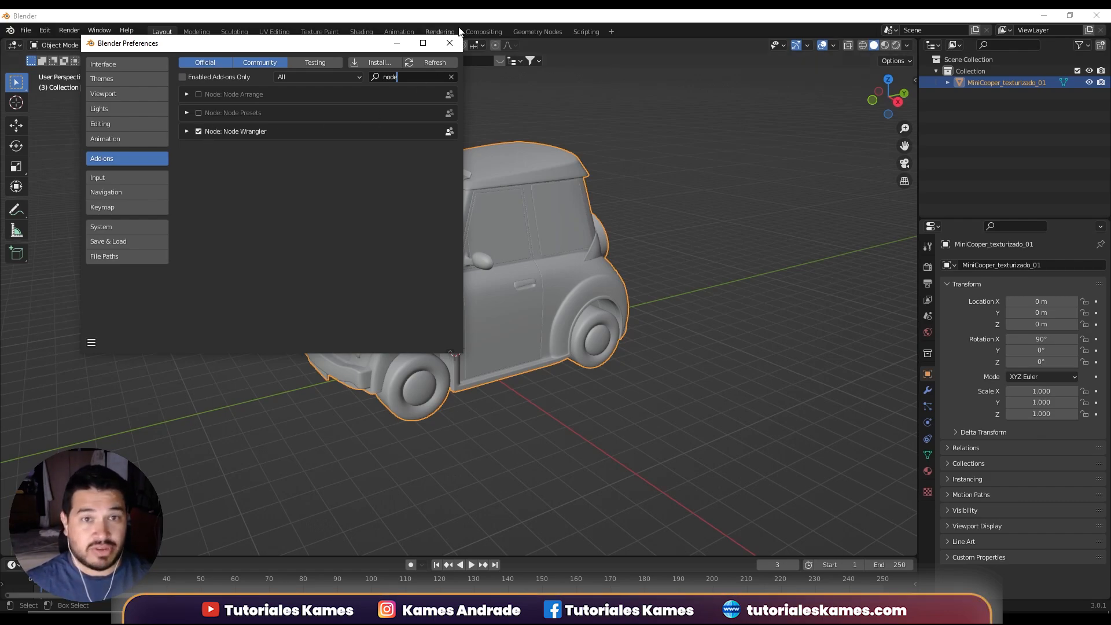
click(450, 43)
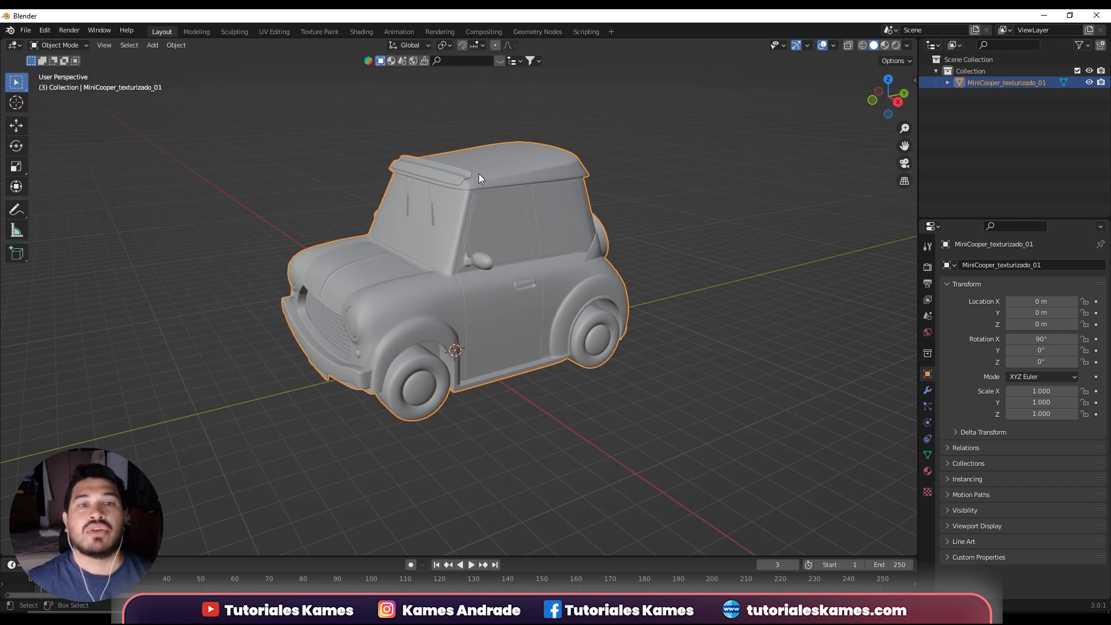
Switch to the Shading workspace and select the Principled BSDF node of the Textura_MiniCooper material.
click(362, 32)
scroll(503, 210, down, 3)
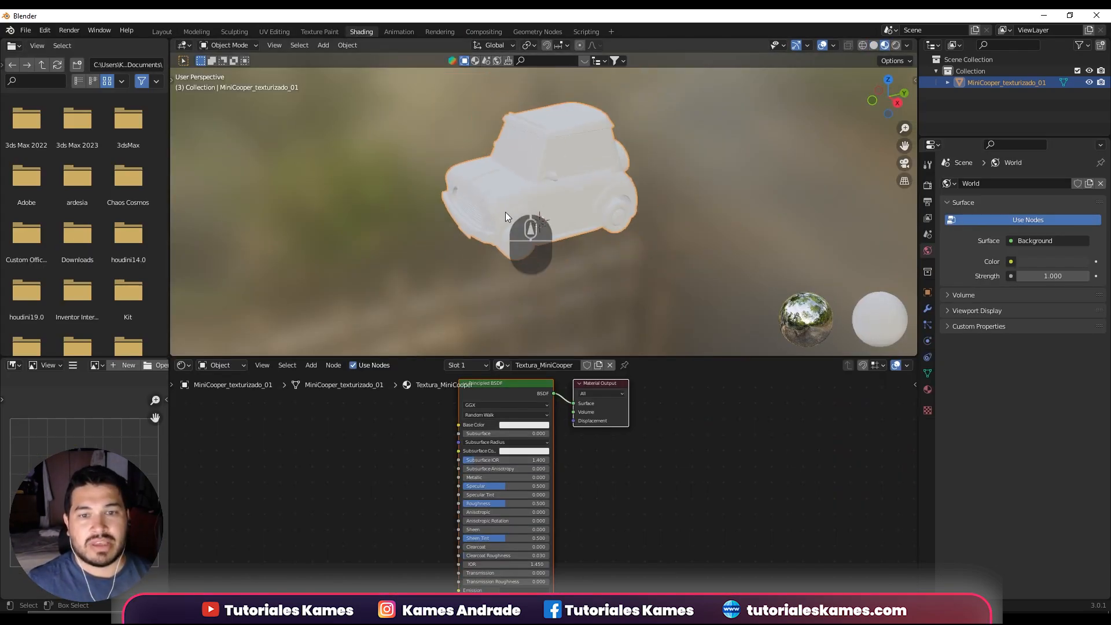
mouse_move(505, 212)
middle_down()
mouse_move(564, 212)
mouse_move(560, 241)
mouse_move(603, 189)
mouse_move(544, 251)
middle_up()
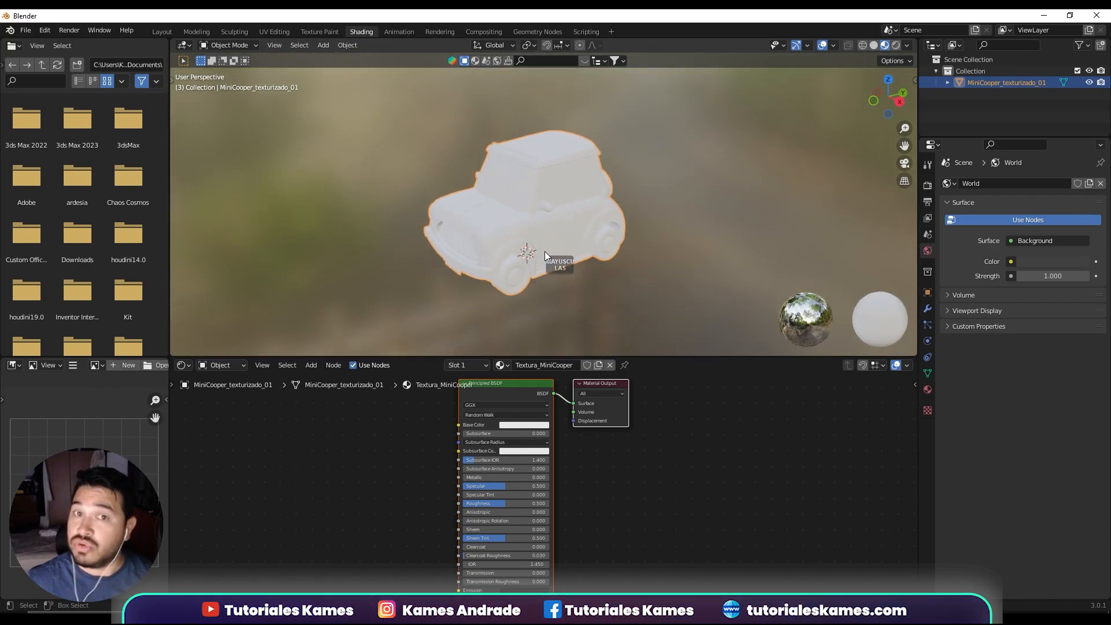
scroll(544, 251, up, 3)
scroll(628, 440, down, 3)
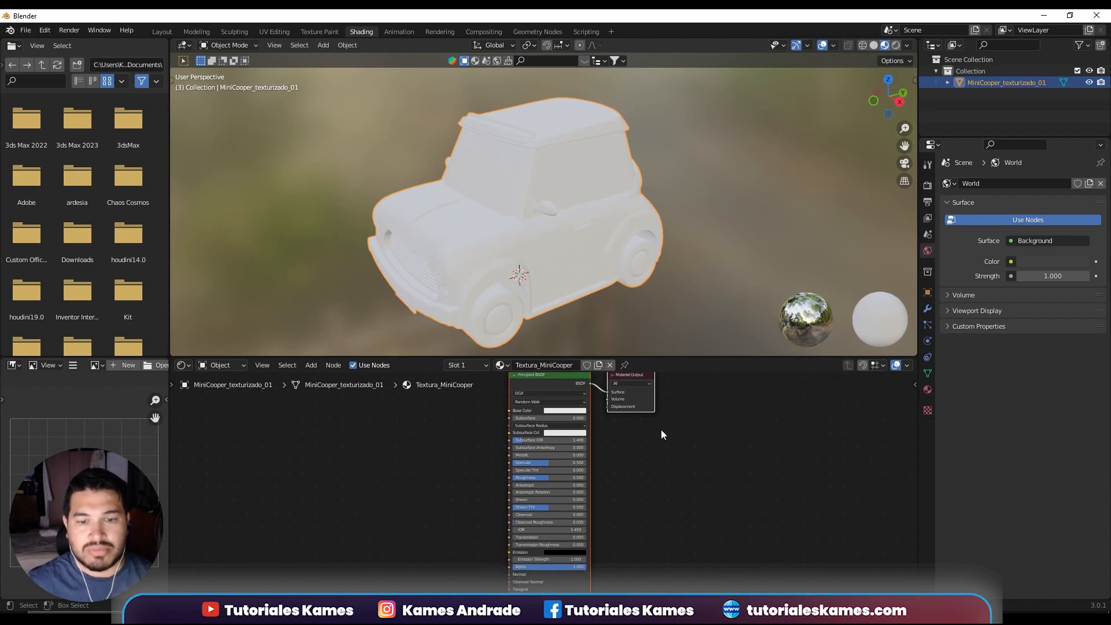
click(535, 393)
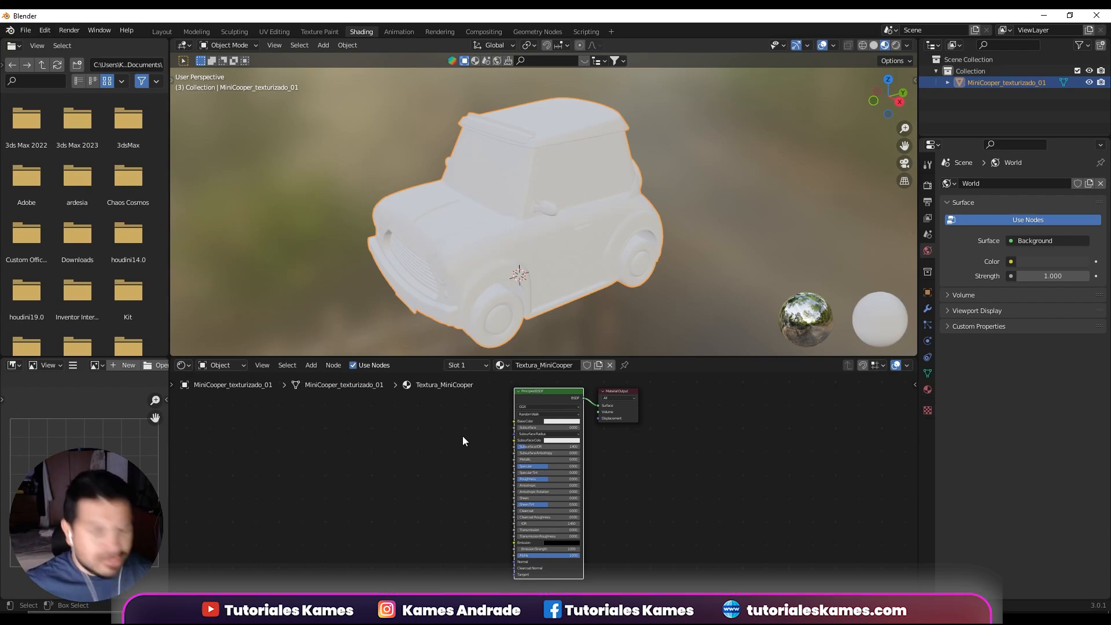
Start Node Wrangler's Principled Texture Setup for the selected shader and browse to the TEXTURAS UV 1 folder.
key(ctrl+shift+t)
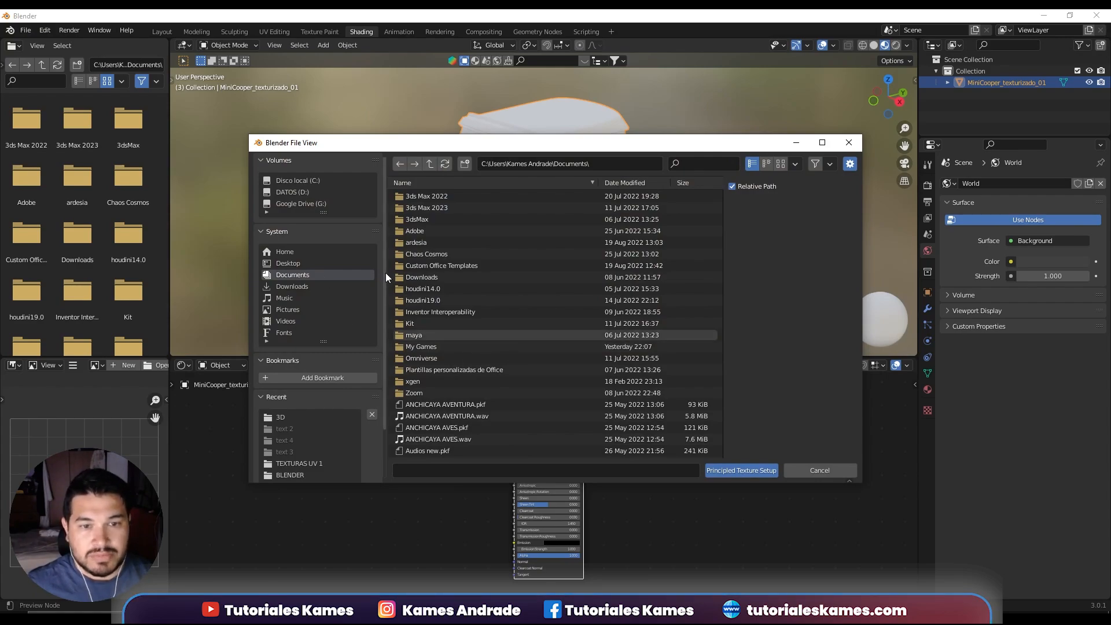
click(299, 463)
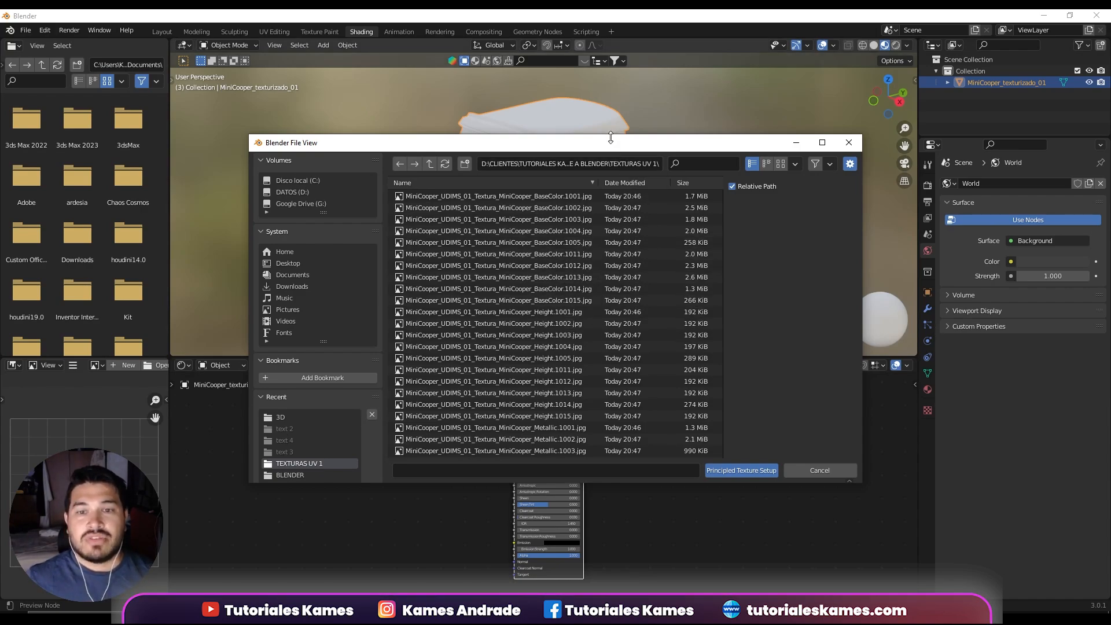
drag(610, 138, 575, 126)
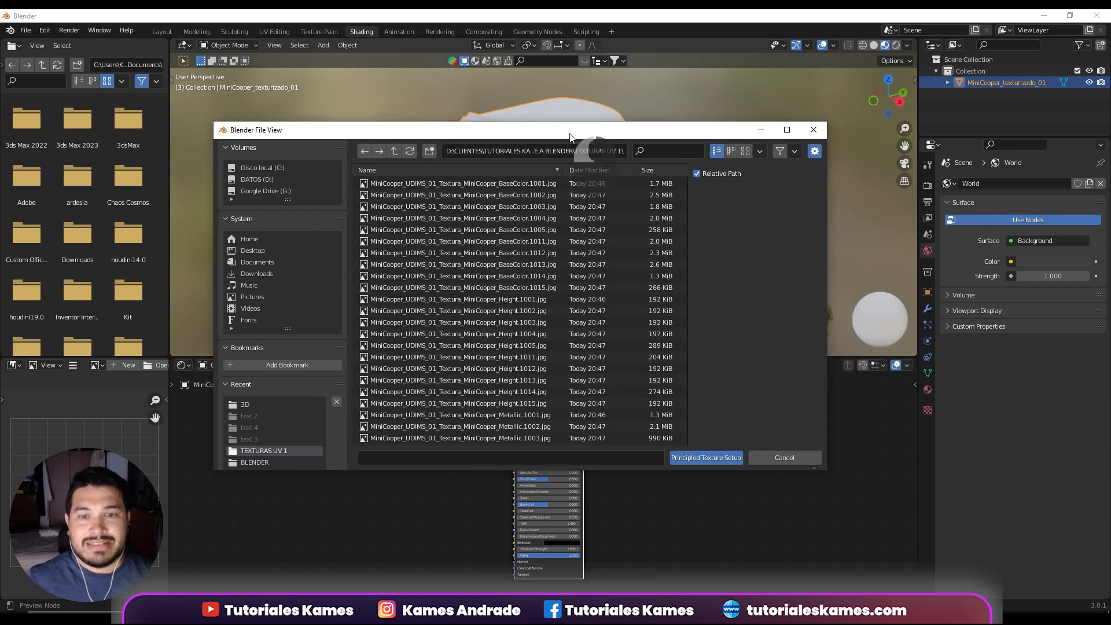
Select the 1001 tile images of BaseColor, Height, Metallic, Normal and Roughness and run Principled Texture Setup with them.
click(512, 187)
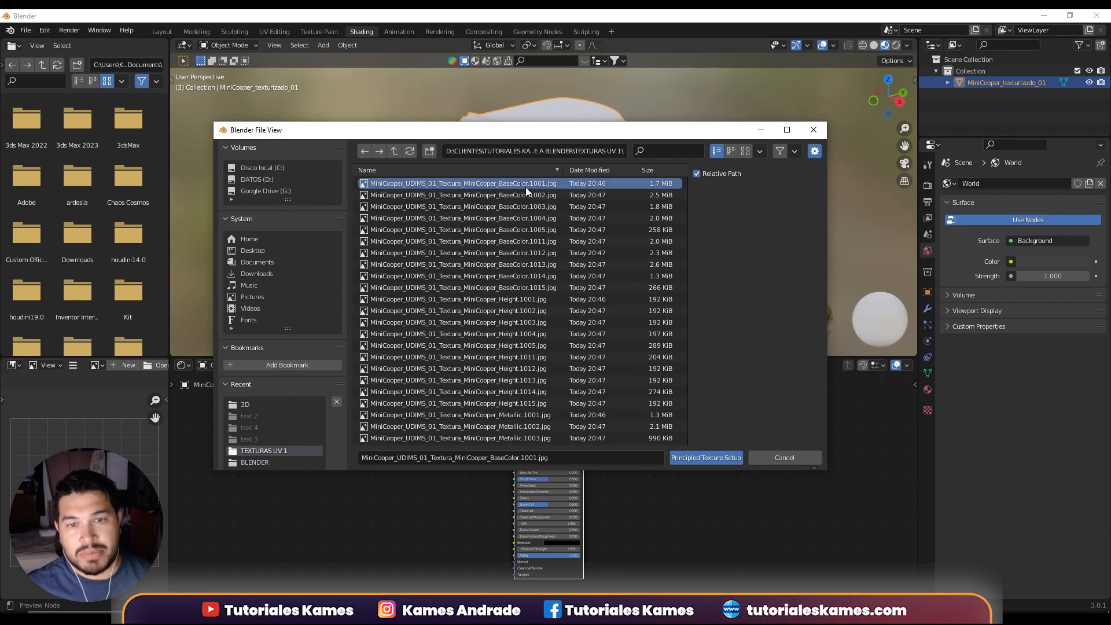
ctrl+click(522, 301)
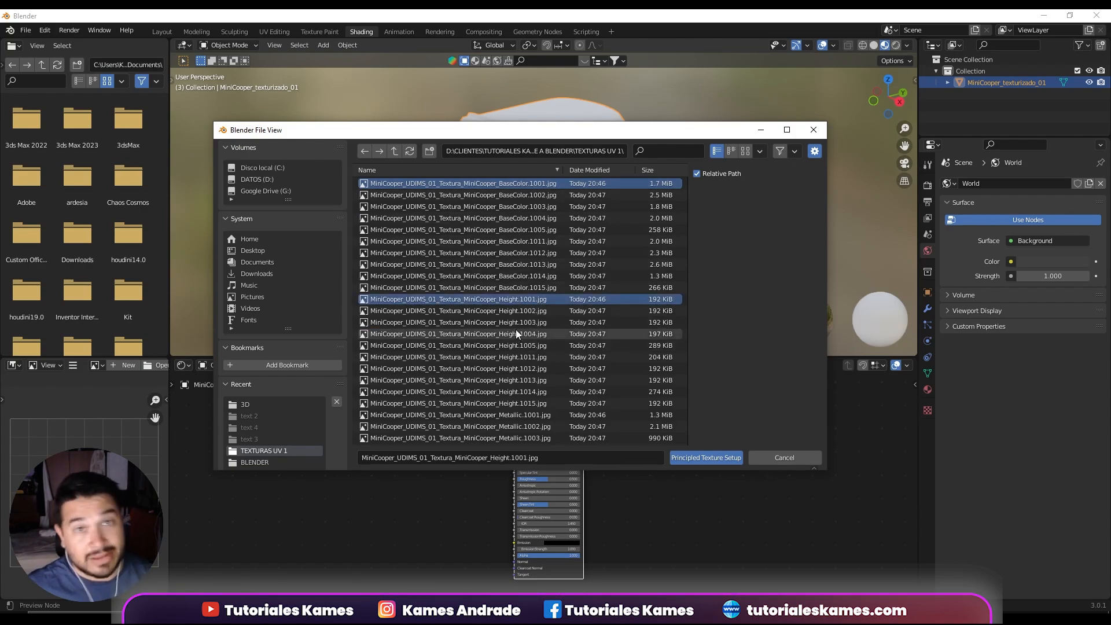
scroll(517, 336, down, 2)
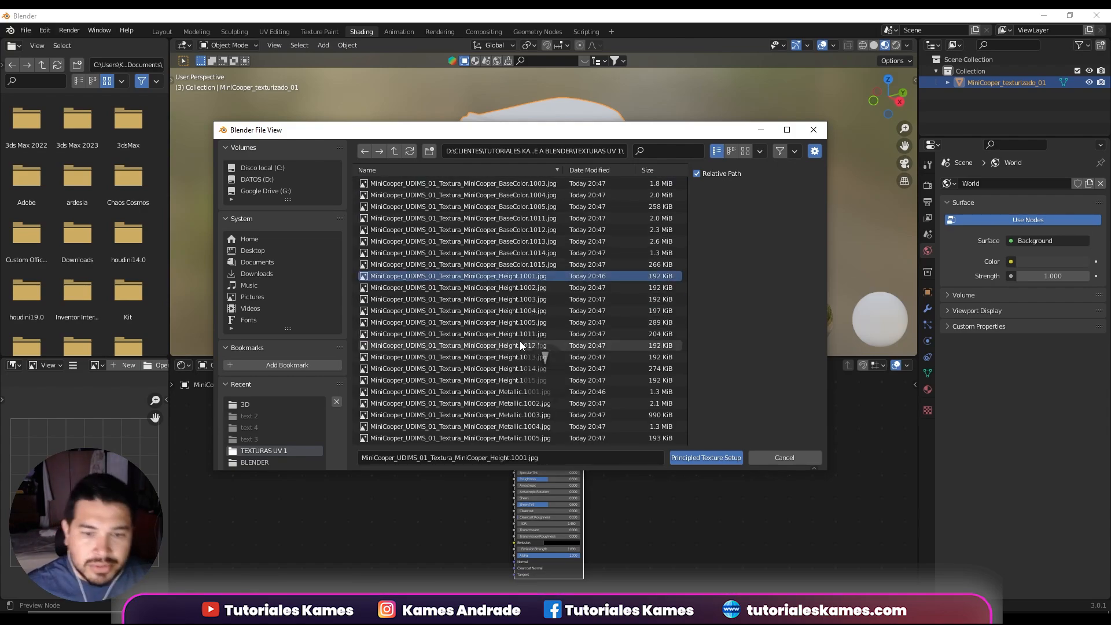
ctrl+click(523, 391)
scroll(523, 394, down, 6)
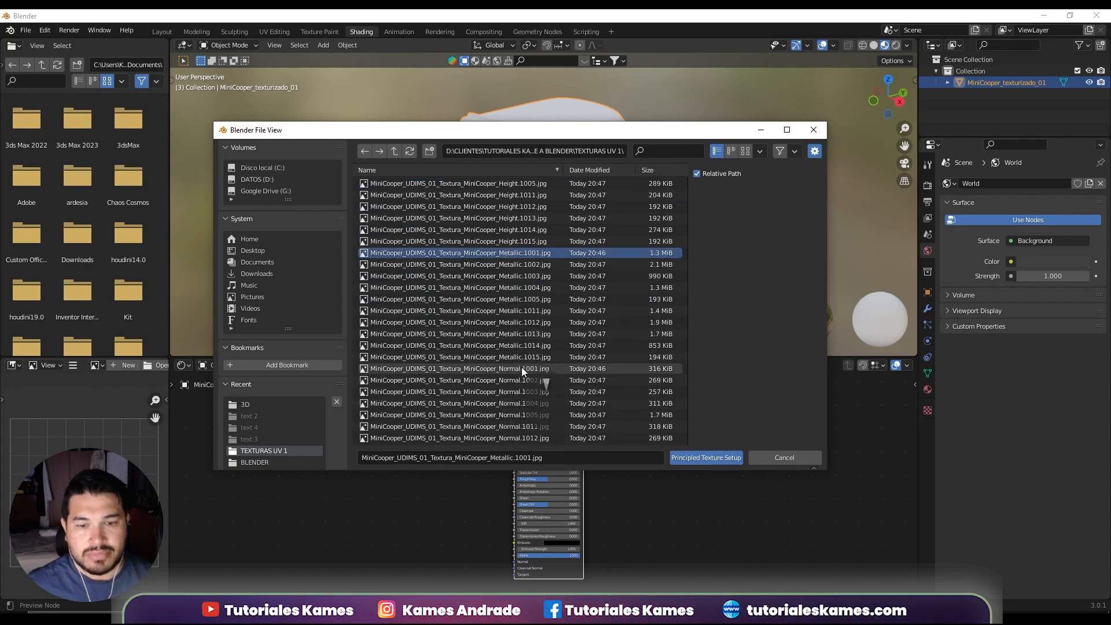
ctrl+click(522, 368)
scroll(523, 376, down, 6)
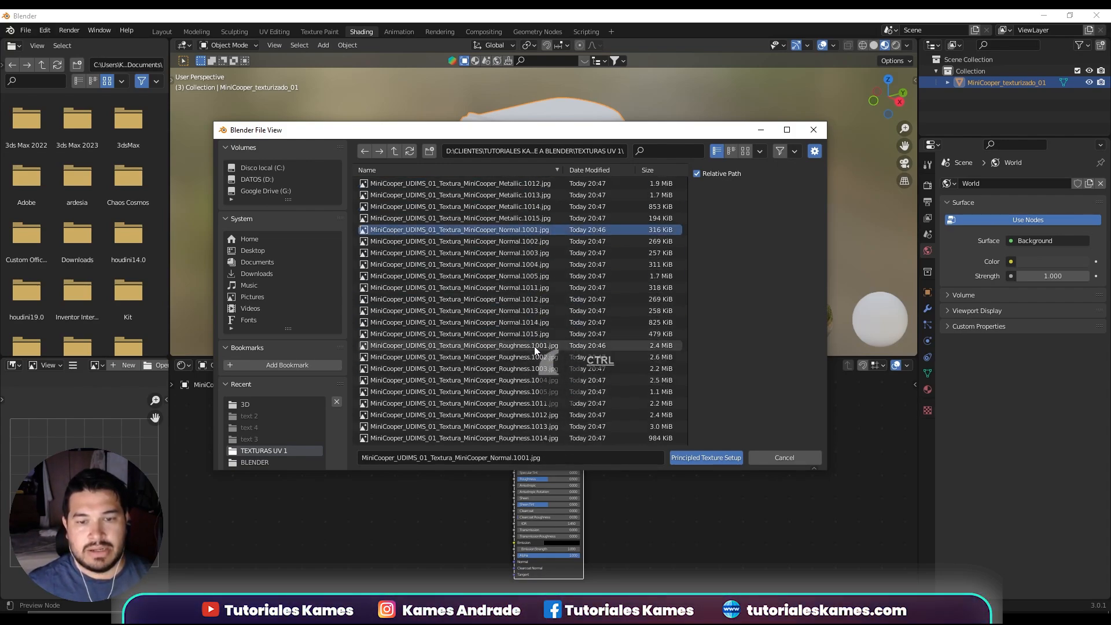
ctrl+click(533, 346)
scroll(536, 361, up, 13)
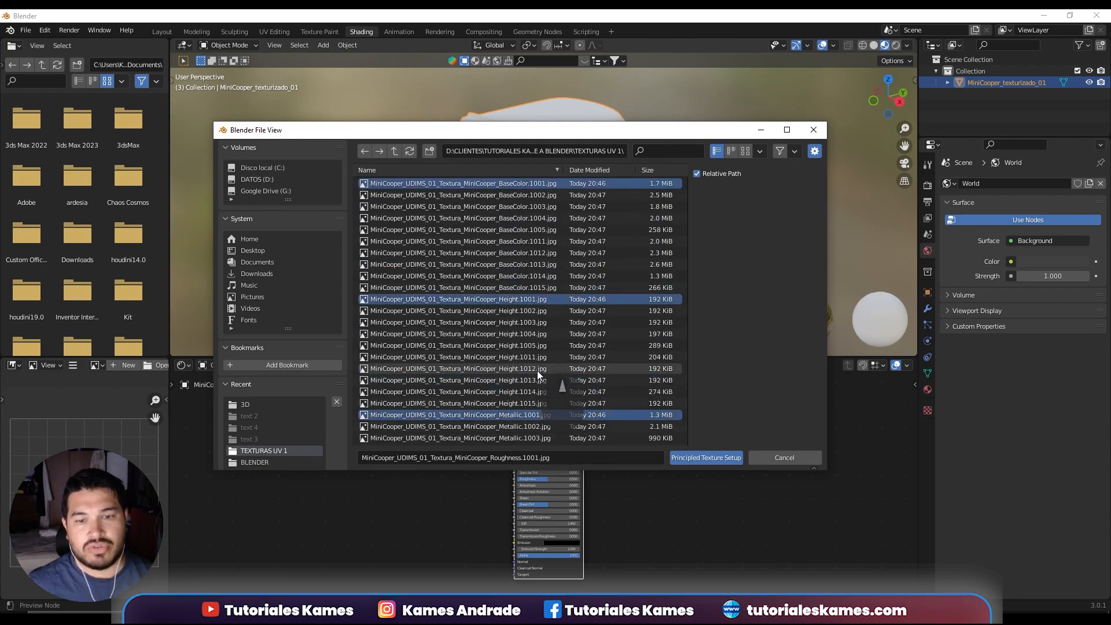
click(686, 460)
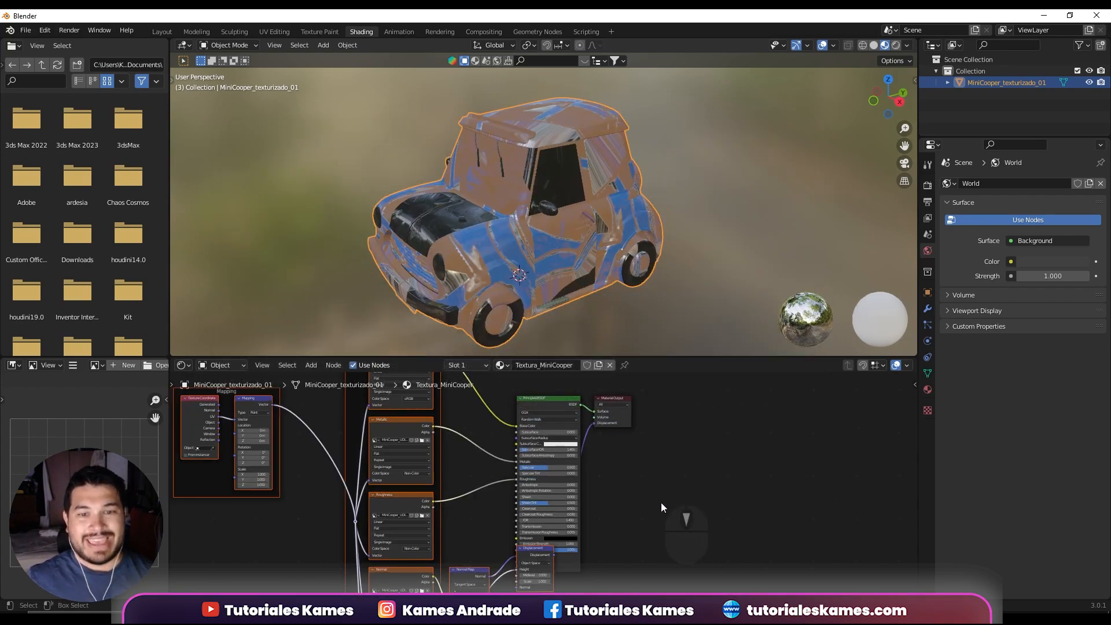
Tidy the node layout by moving the generated texture nodes, the Principled BSDF and the Material Output apart.
scroll(634, 496, down, 1)
scroll(635, 498, down, 3)
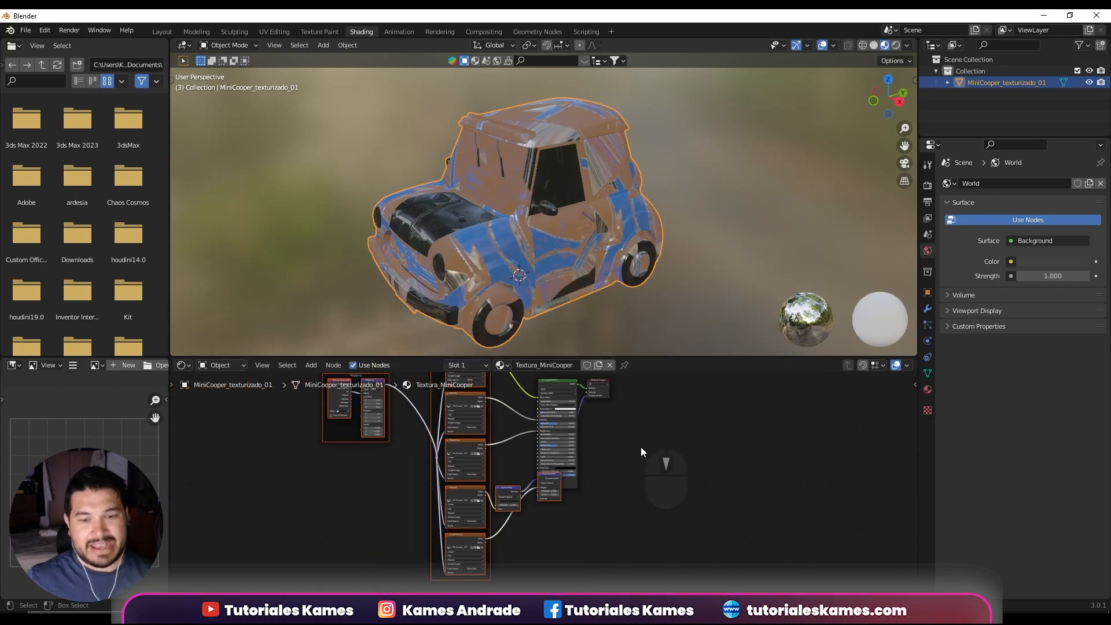
middle_drag(622, 452, 622, 501)
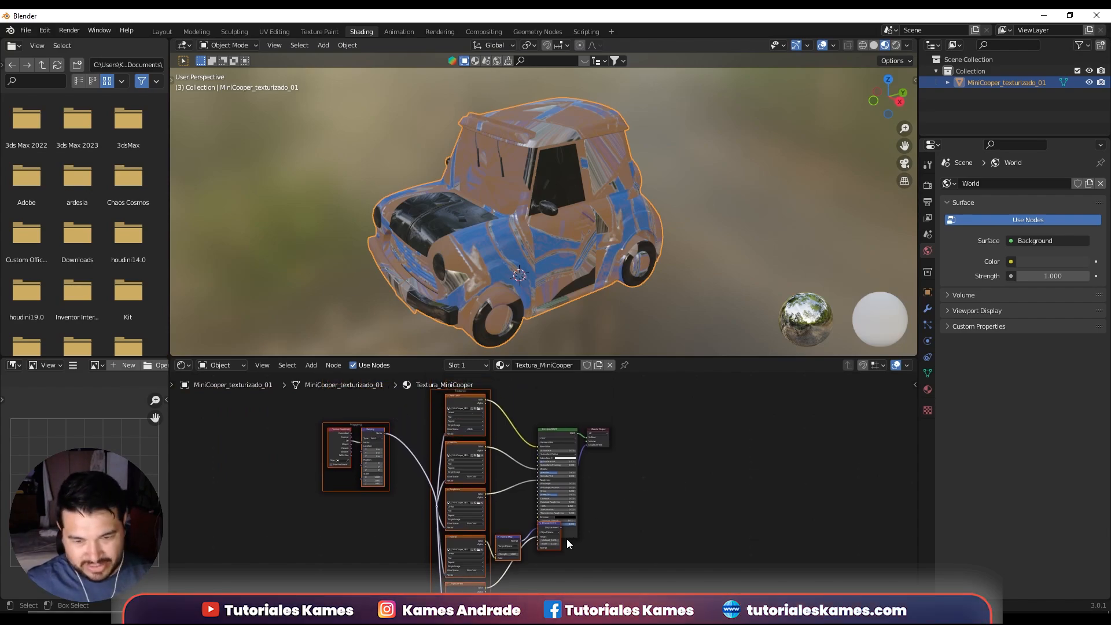
mouse_move(502, 538)
mouse_down()
mouse_move(512, 538)
mouse_move(500, 552)
mouse_up()
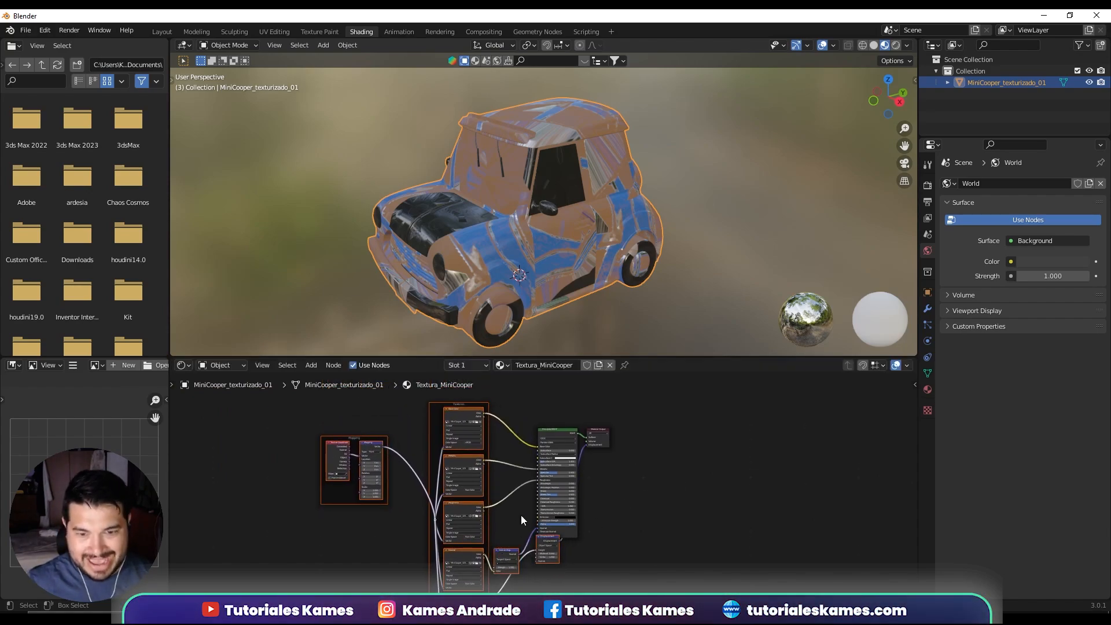
drag(558, 430, 535, 408)
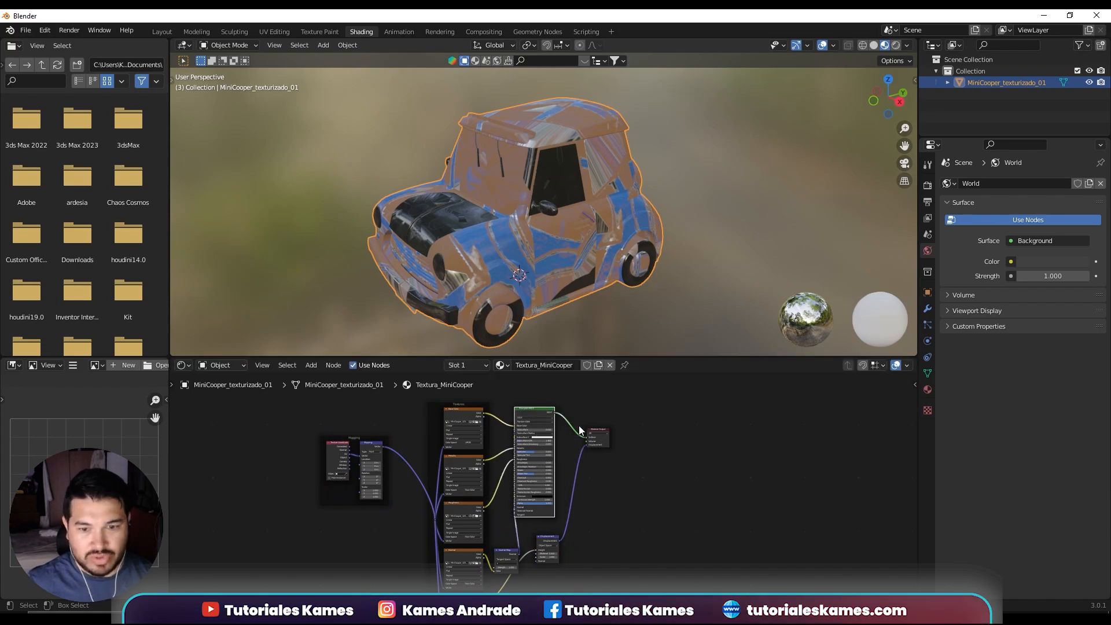
drag(608, 429, 626, 431)
drag(530, 408, 542, 410)
Examine the generated image texture nodes from Base Color to Displacement, including their source and color space settings.
scroll(508, 454, up, 5)
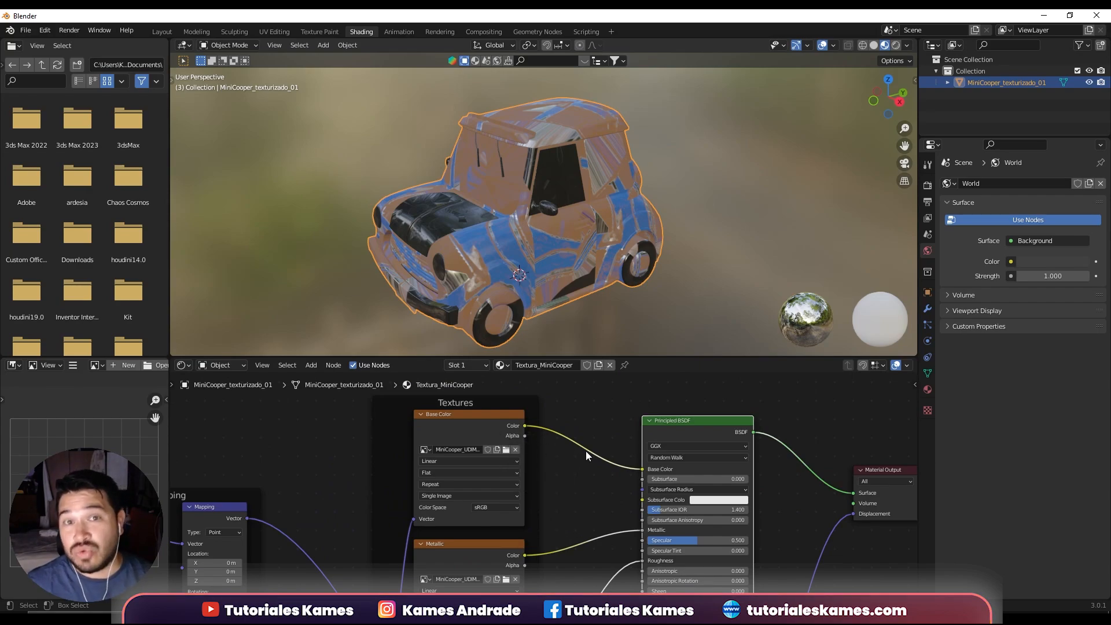
click(571, 411)
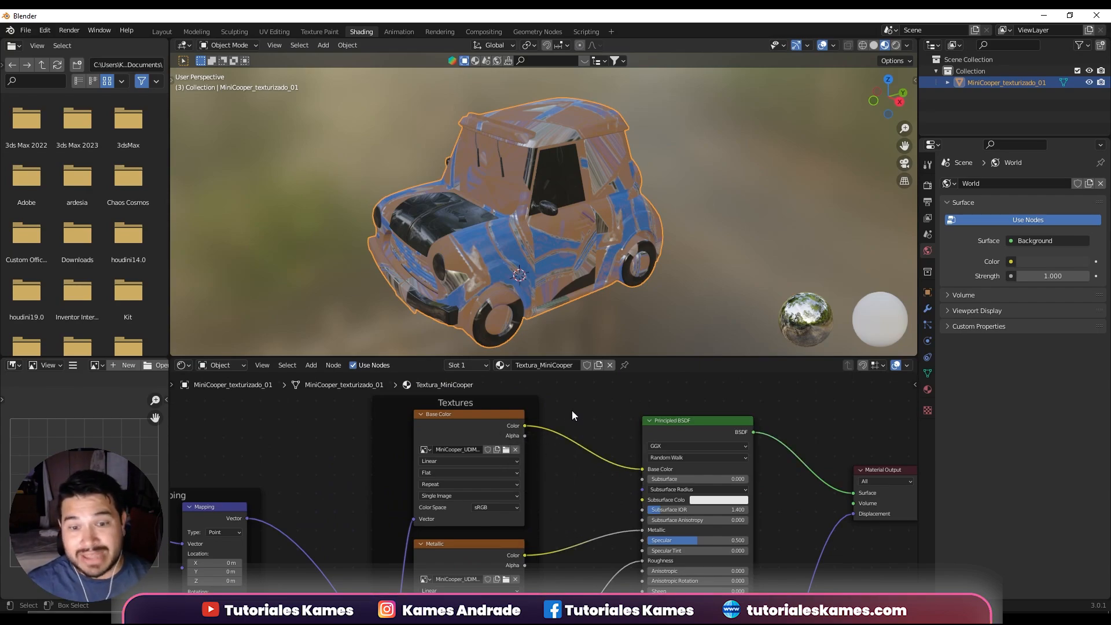
click(491, 417)
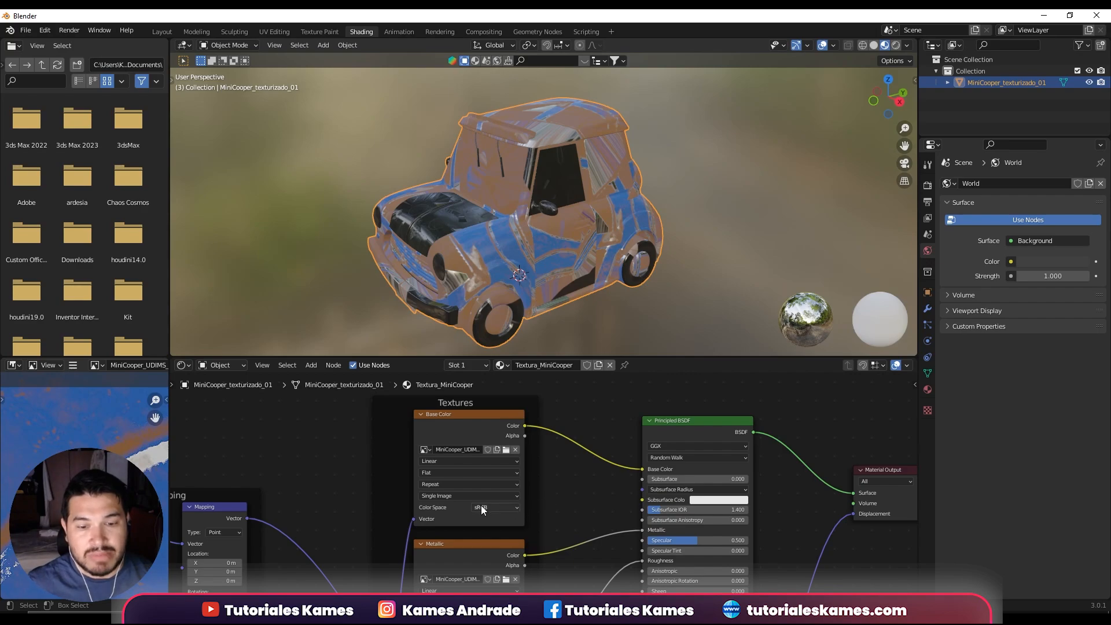
scroll(481, 505, up, 1)
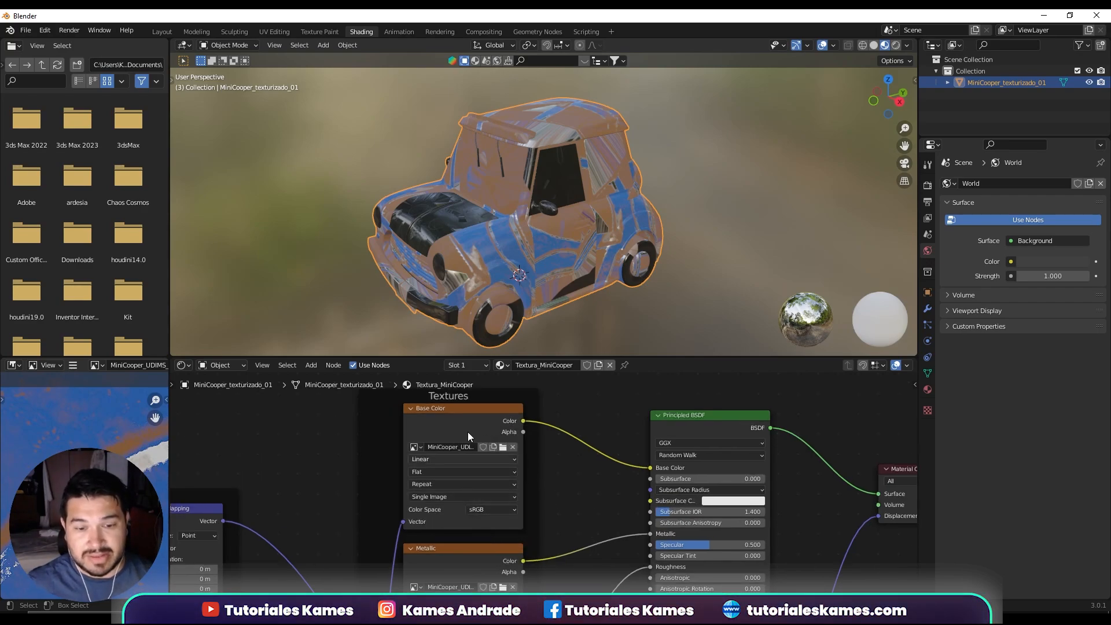
shift+scroll(491, 507, down, 5)
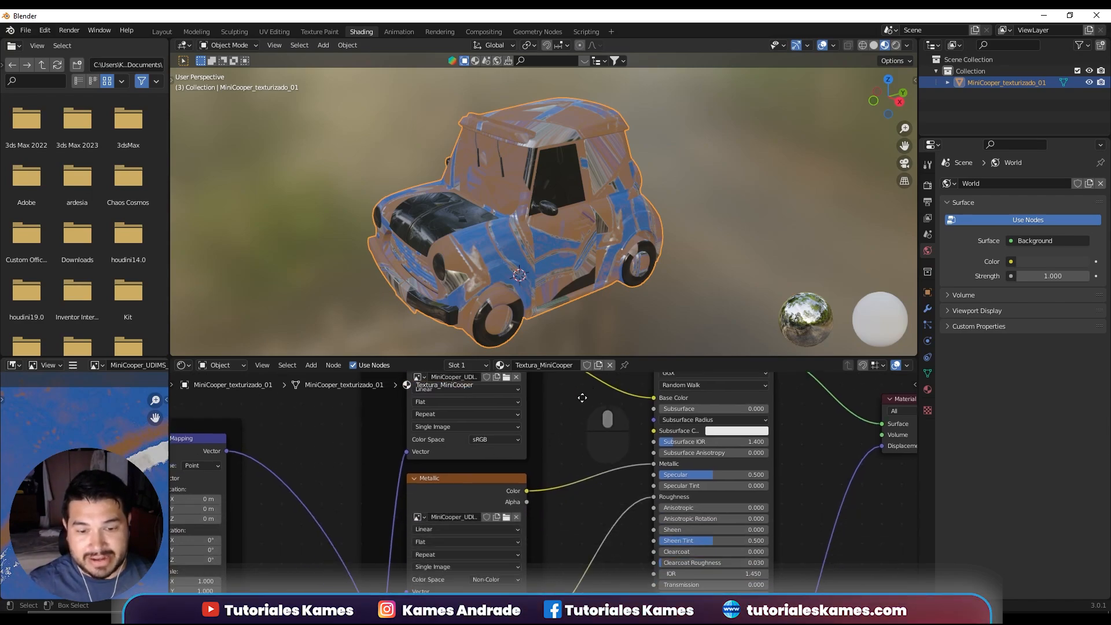
middle_drag(493, 533, 505, 503)
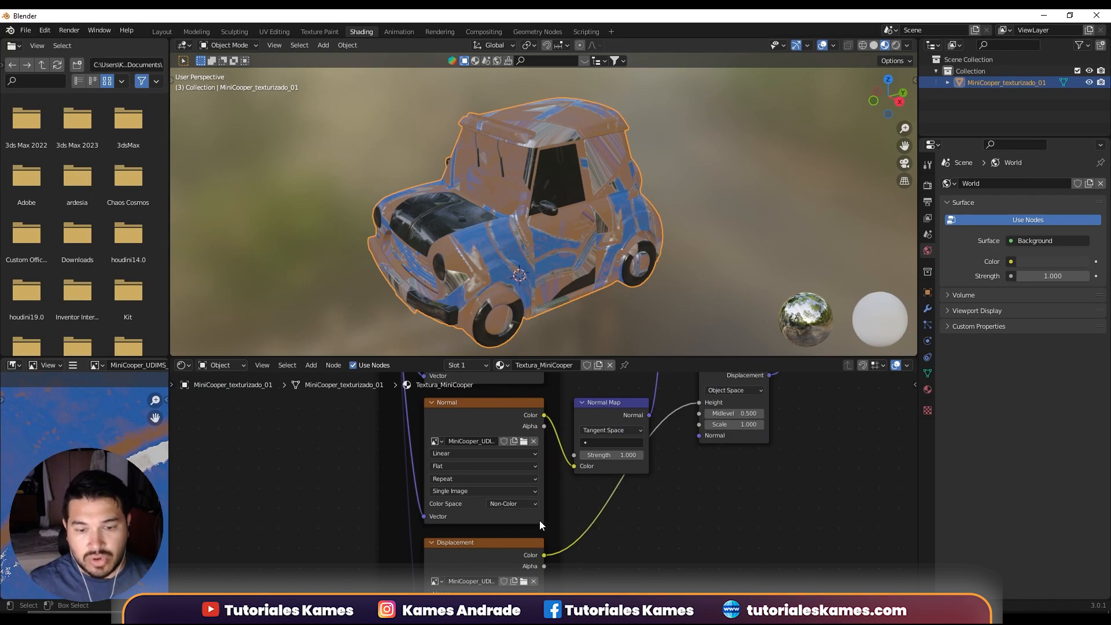
shift+scroll(515, 493, down, 3)
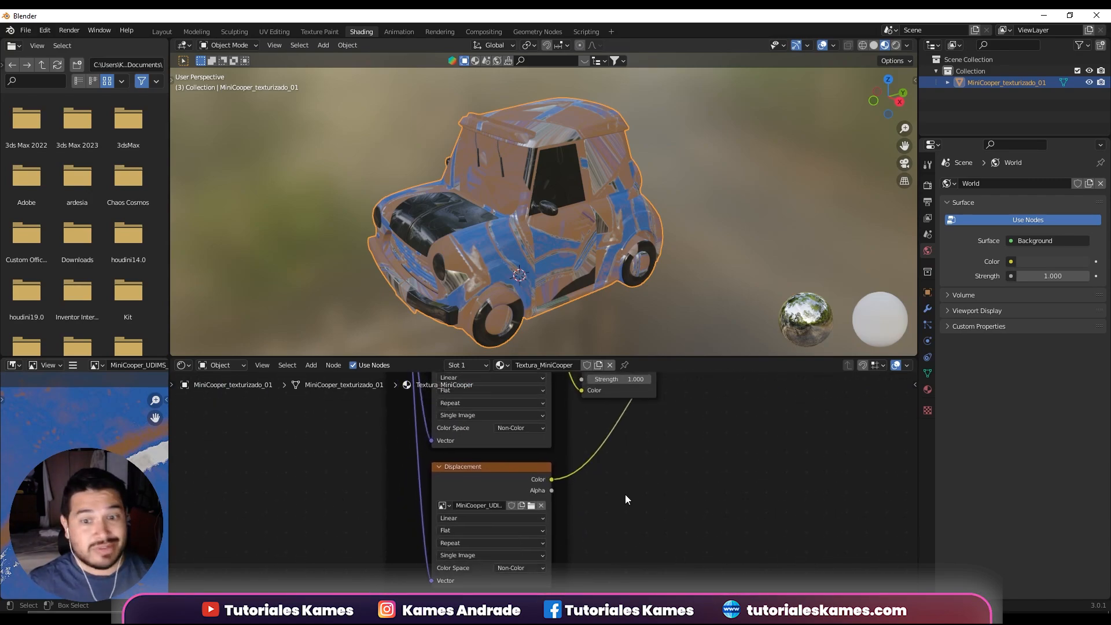
scroll(632, 472, down, 3)
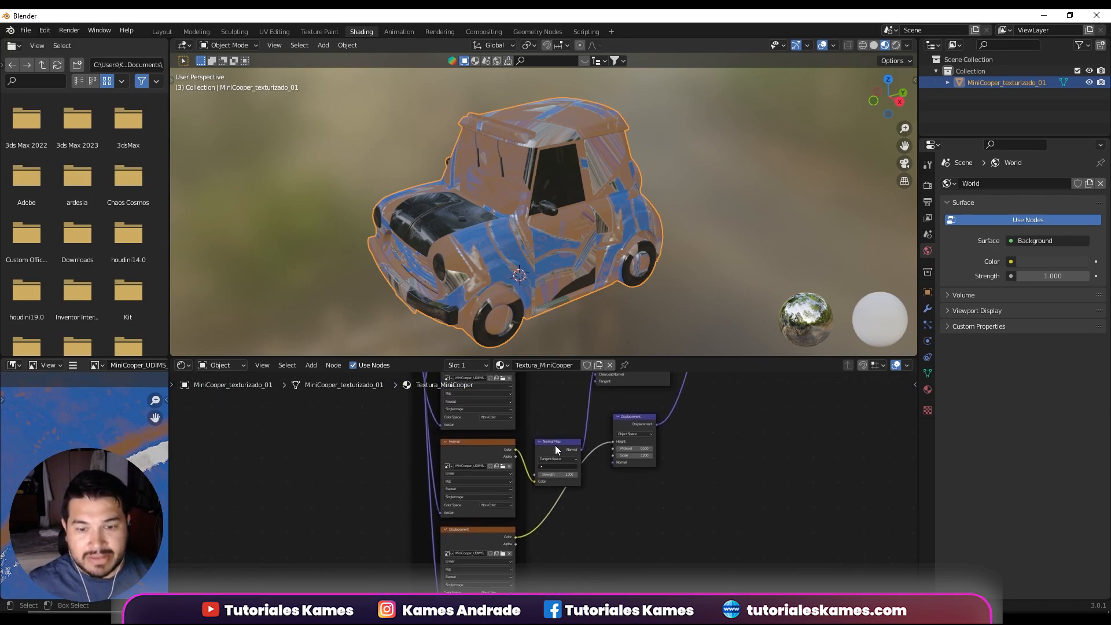
Reposition the Normal Map and Displacement nodes so they sit clear of each other between the textures and the shader.
drag(556, 432, 562, 379)
middle_drag(575, 404, 577, 456)
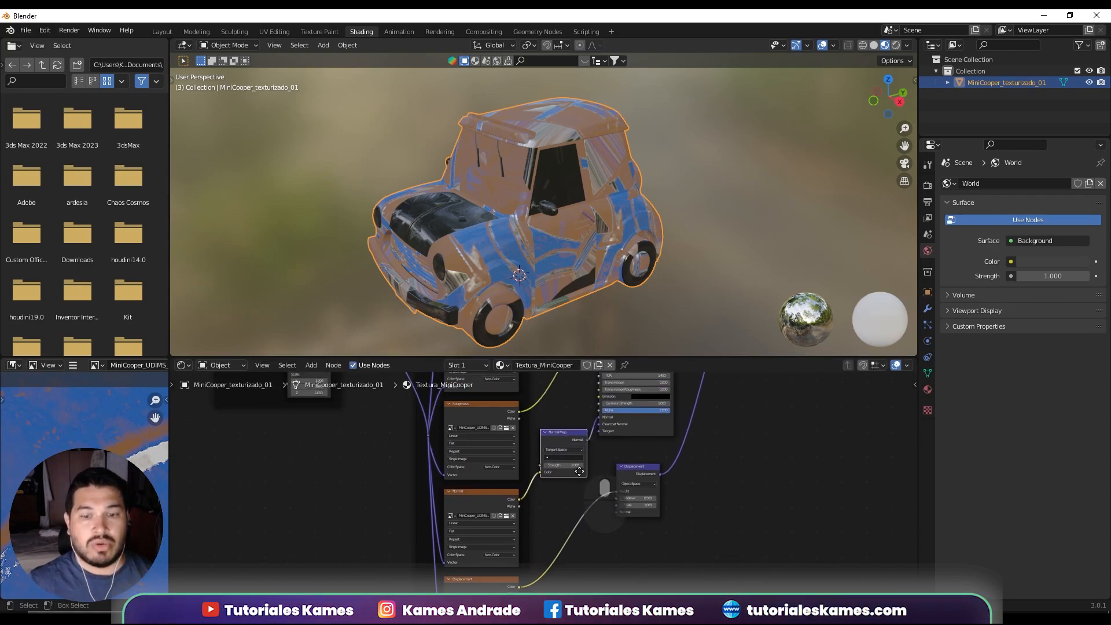
drag(643, 470, 640, 481)
middle_drag(701, 467, 736, 575)
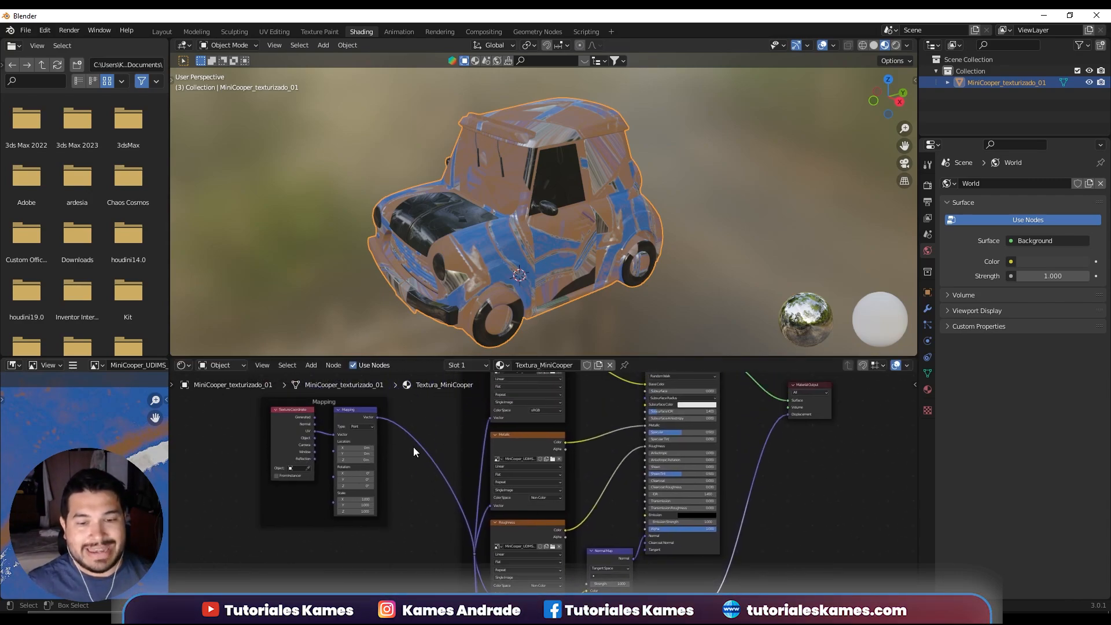
Set the Base Color texture node's image source to UDIM Tiles and check the car from the other side.
middle_drag(413, 452, 430, 509)
scroll(517, 244, up, 5)
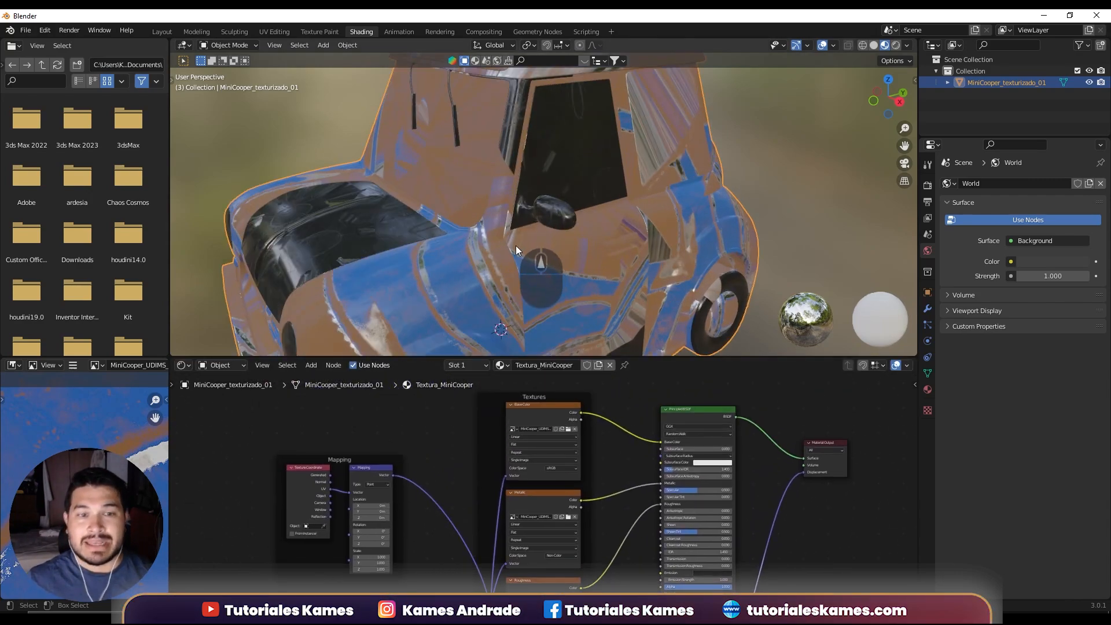
middle_drag(512, 249, 432, 228)
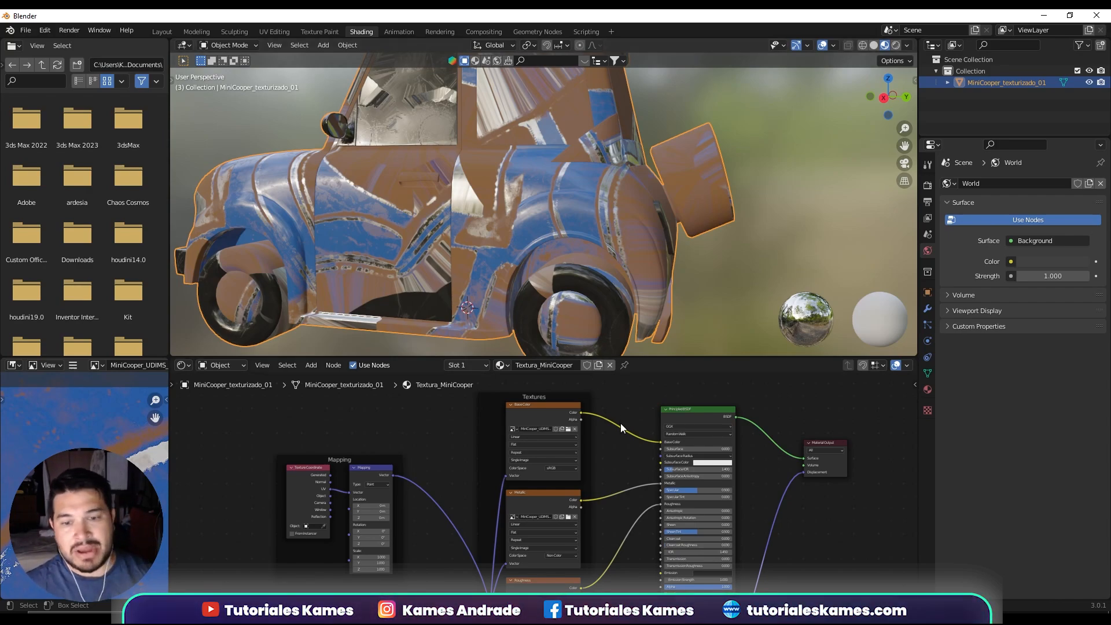
click(543, 408)
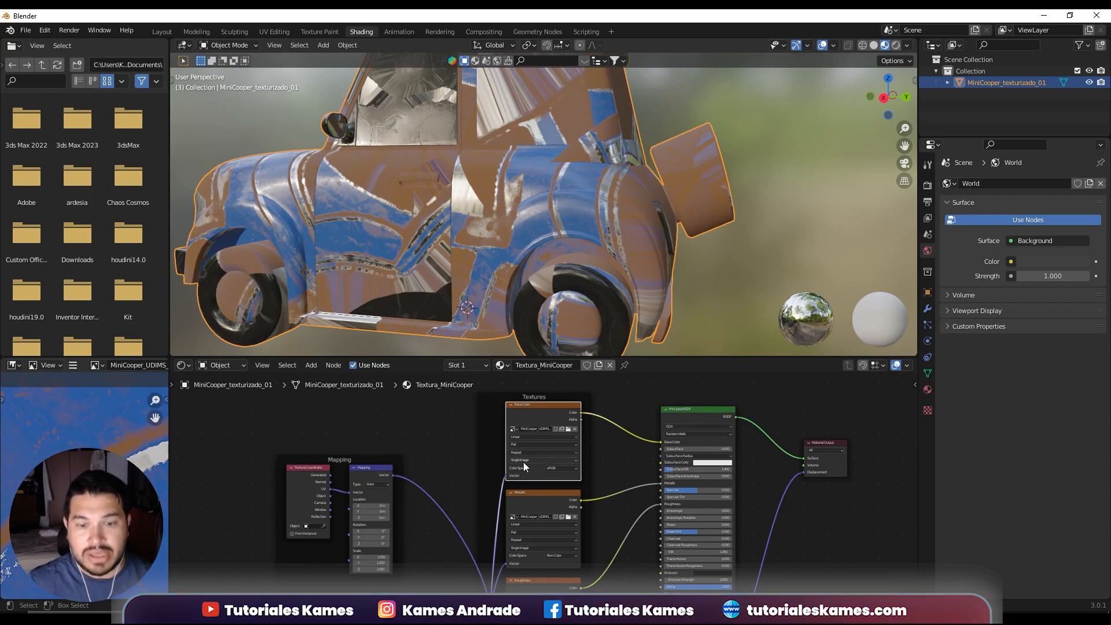
scroll(522, 463, up, 5)
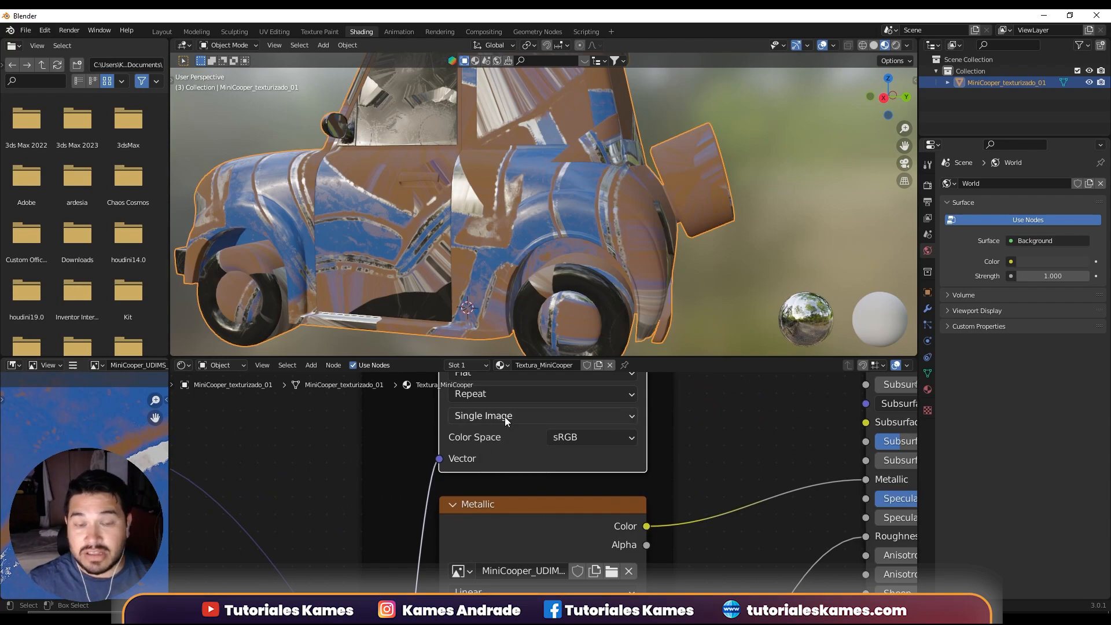
click(504, 416)
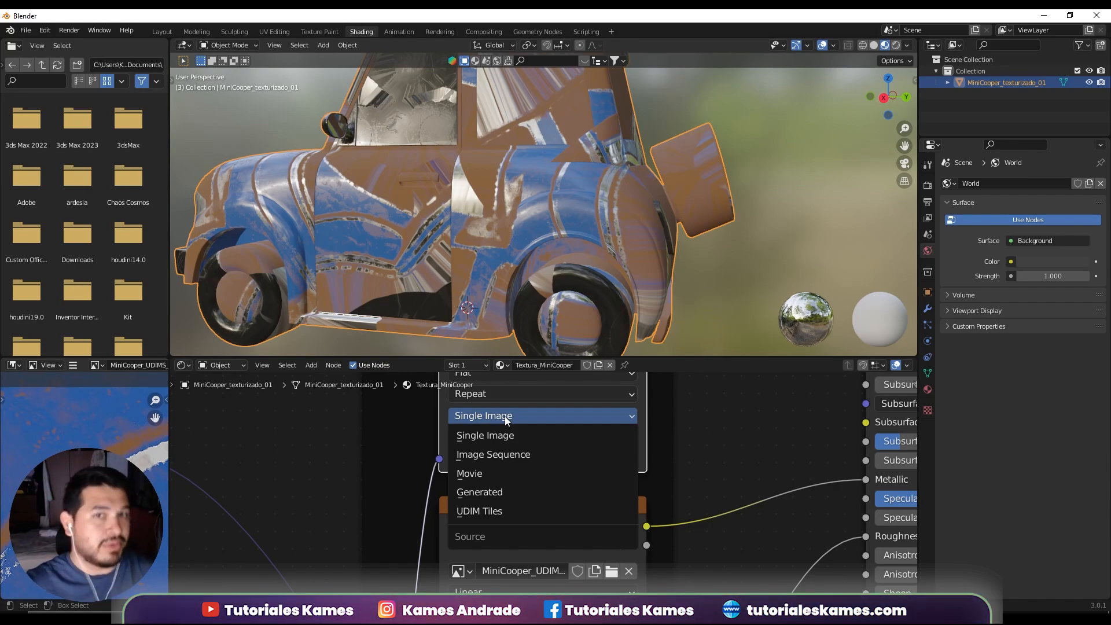
click(482, 511)
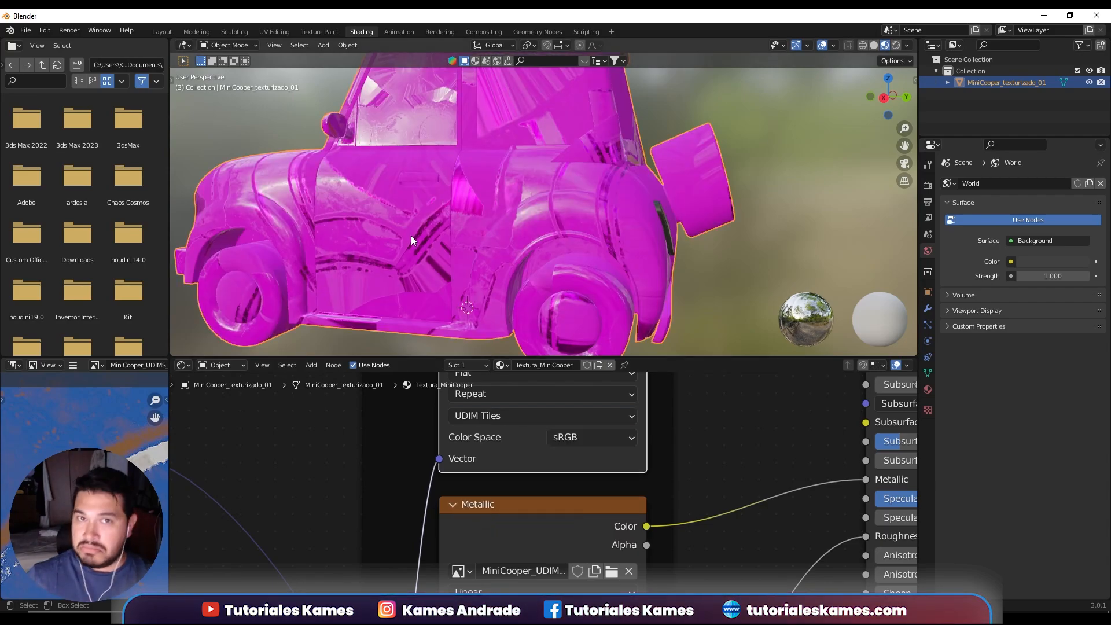
middle_drag(419, 221, 709, 232)
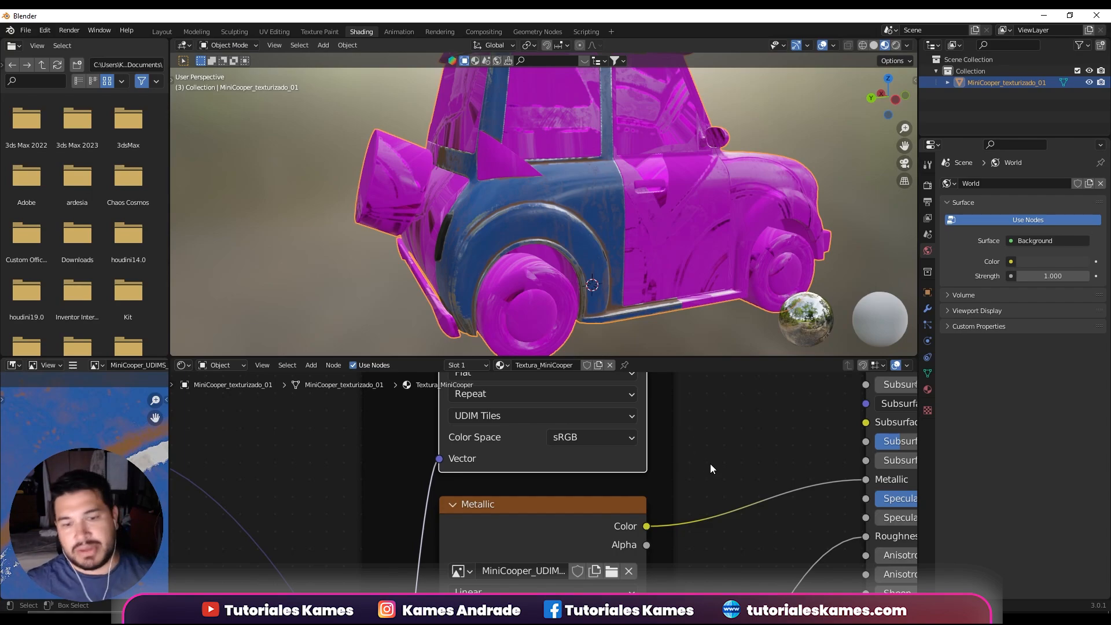
Set the Metallic texture node's image source to UDIM Tiles.
scroll(710, 464, down, 2)
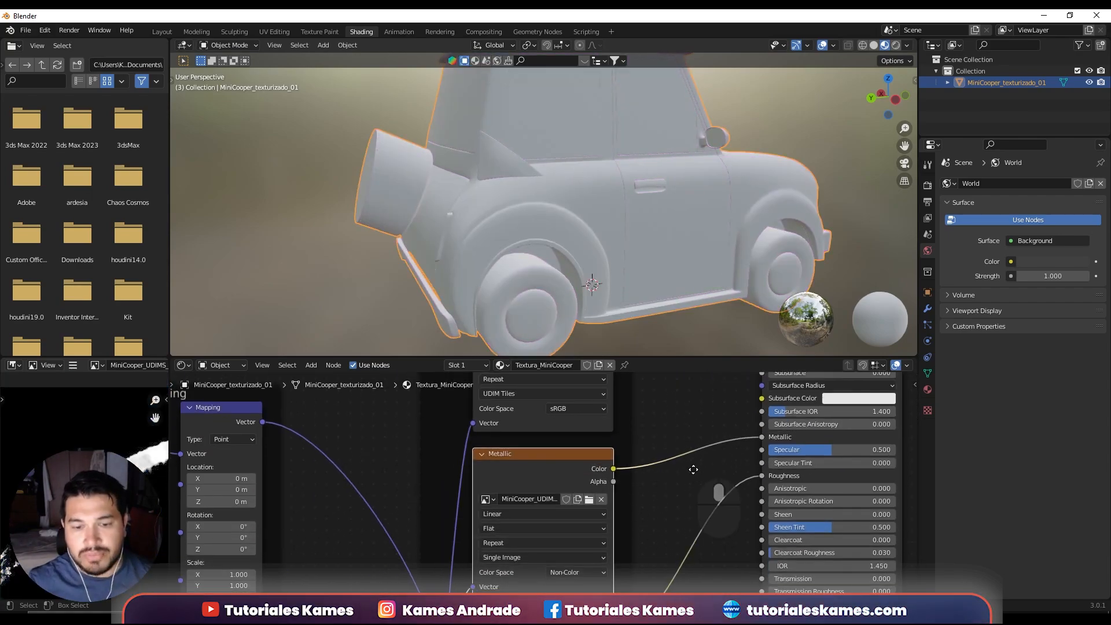
click(512, 483)
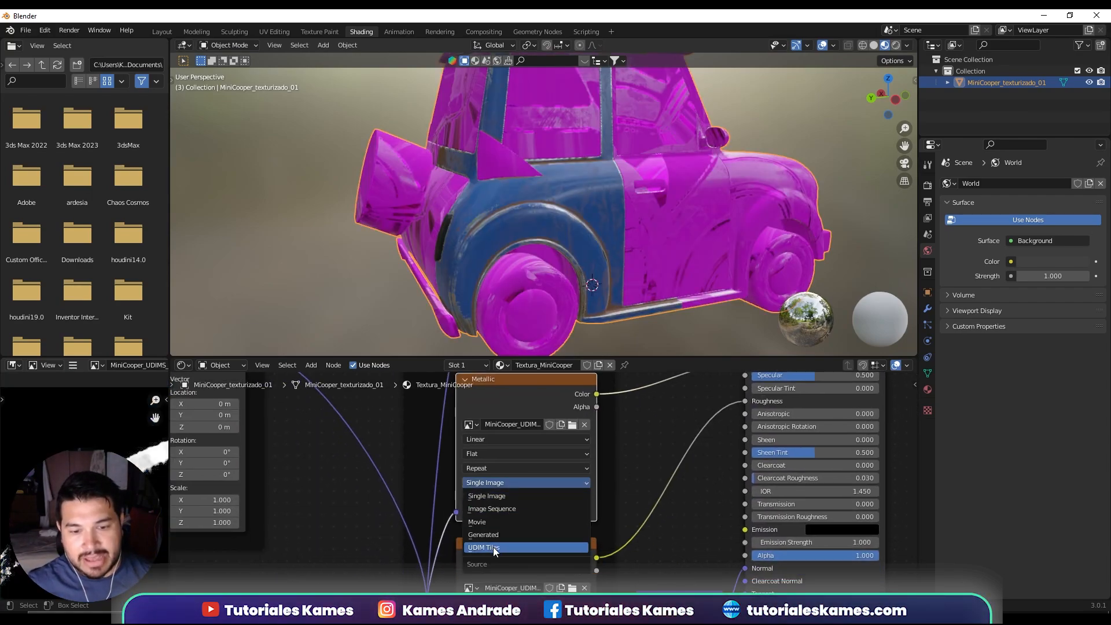
click(493, 547)
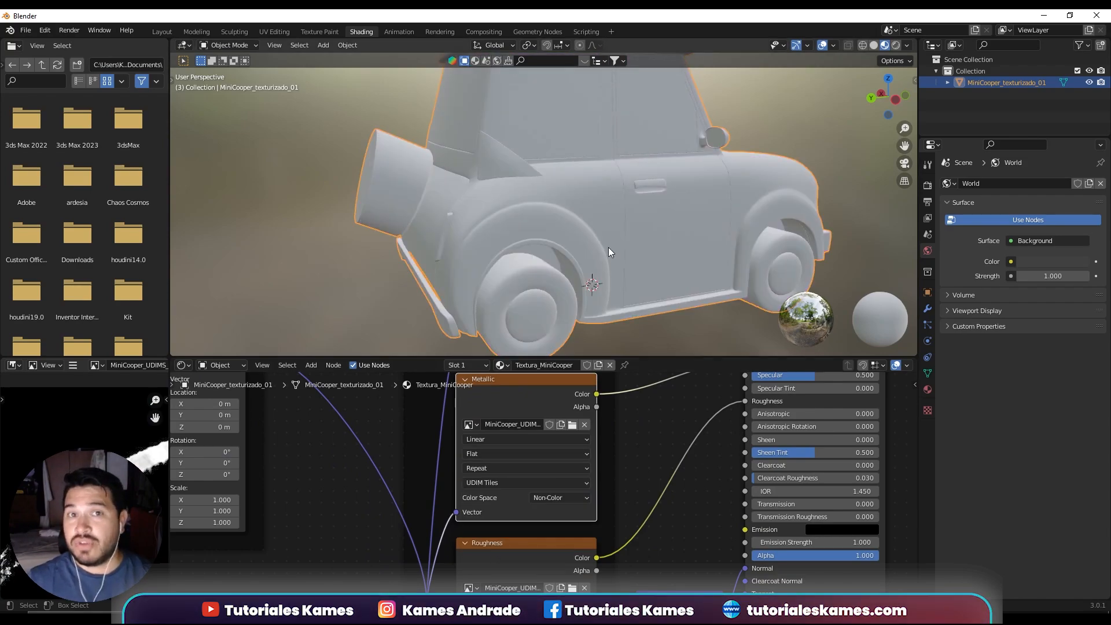
Select the Roughness texture node, widen the Image Editor to show its whole image, and open the editor's sidebar.
scroll(639, 418, down, 4)
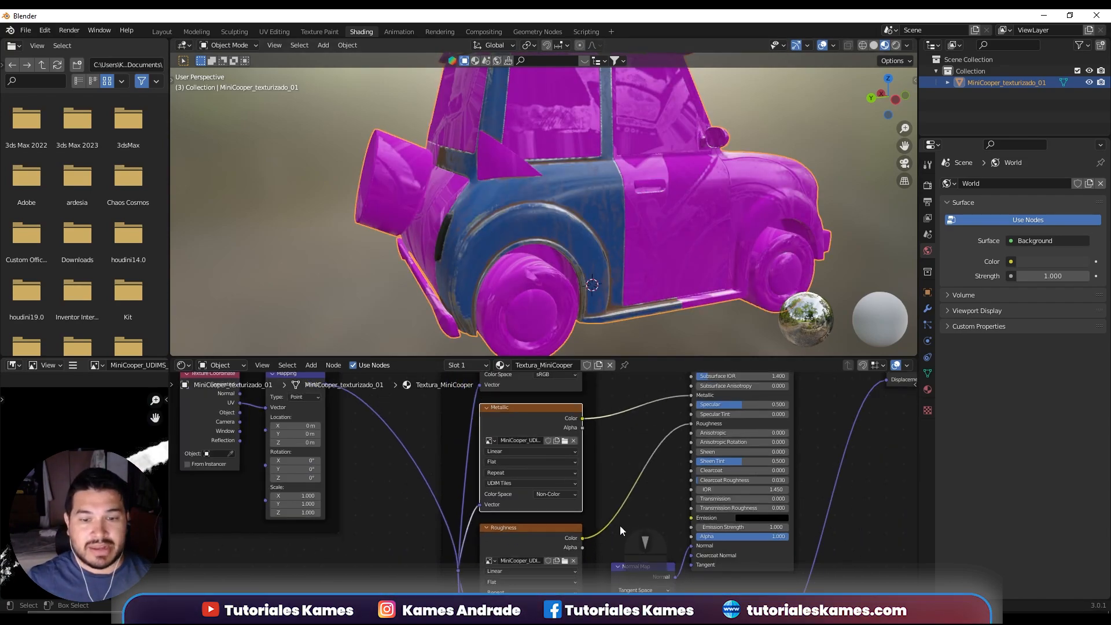
click(506, 529)
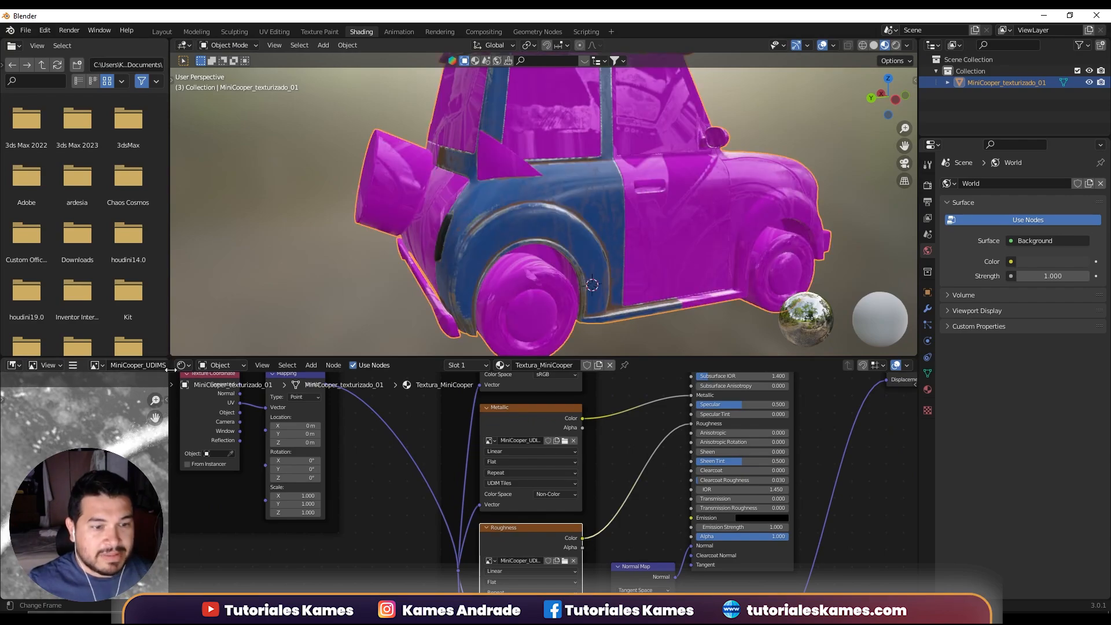
drag(170, 398, 433, 396)
scroll(262, 478, down, 6)
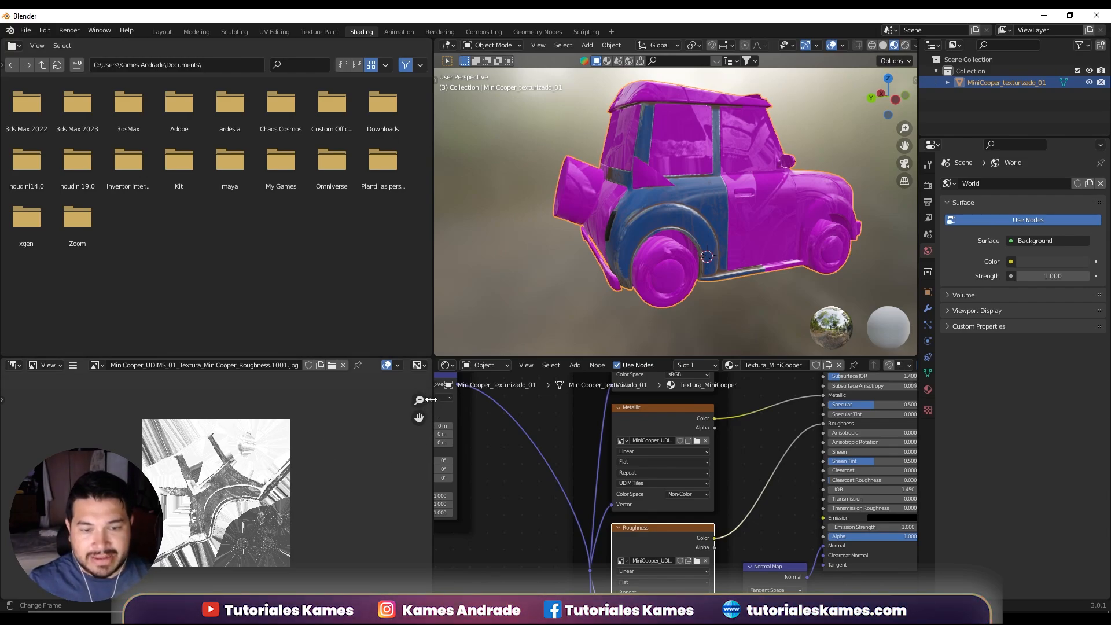
key(n)
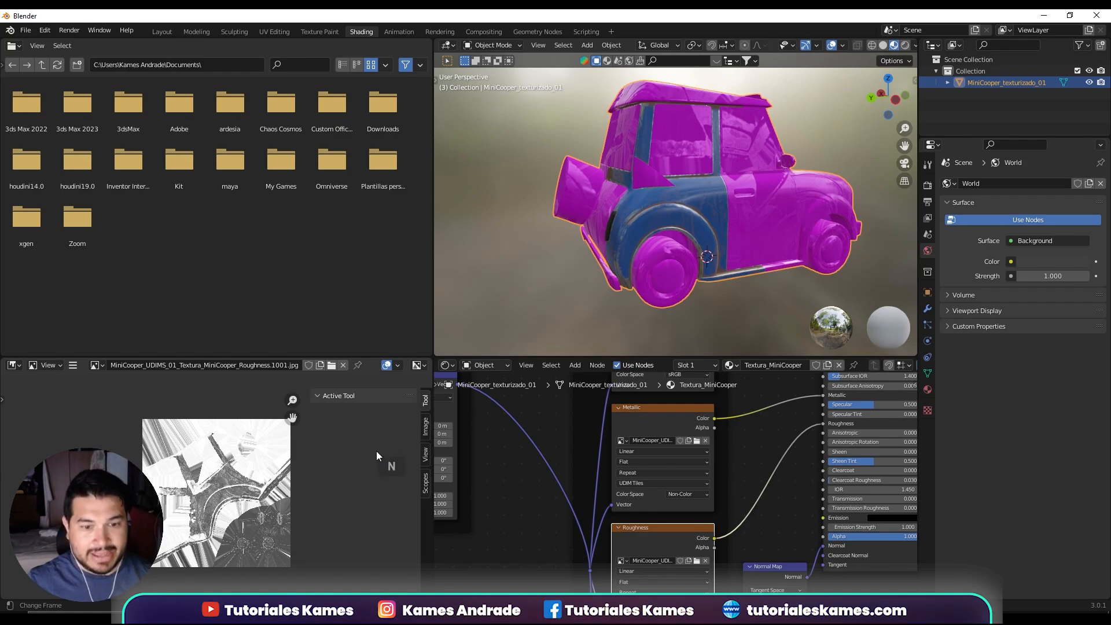
Set the Roughness texture node's image source to UDIM Tiles.
click(426, 429)
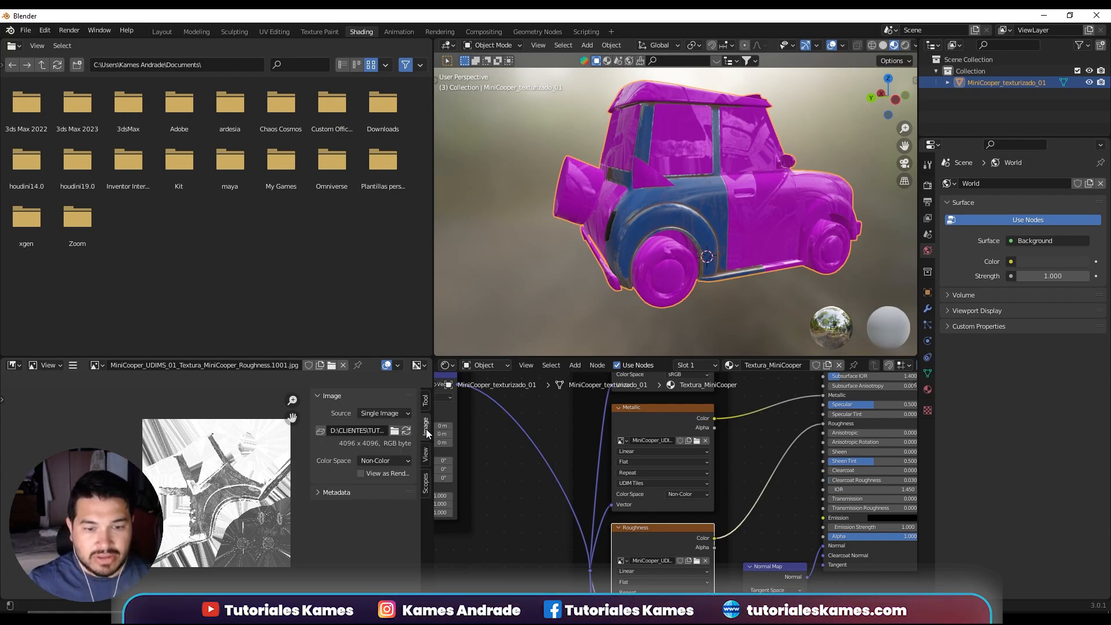
click(365, 431)
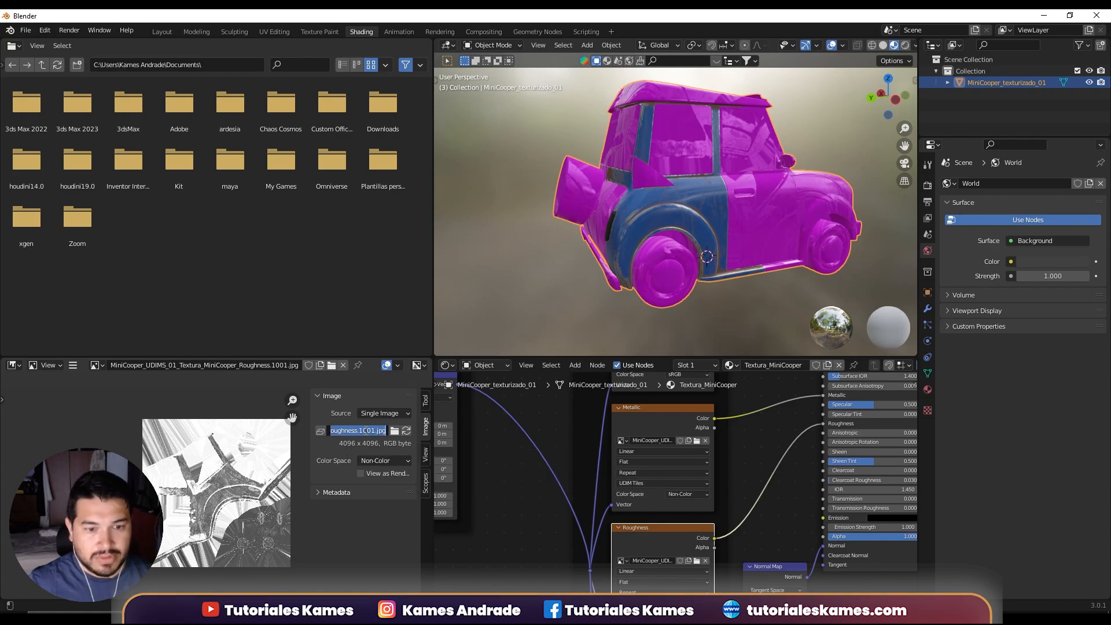
click(404, 414)
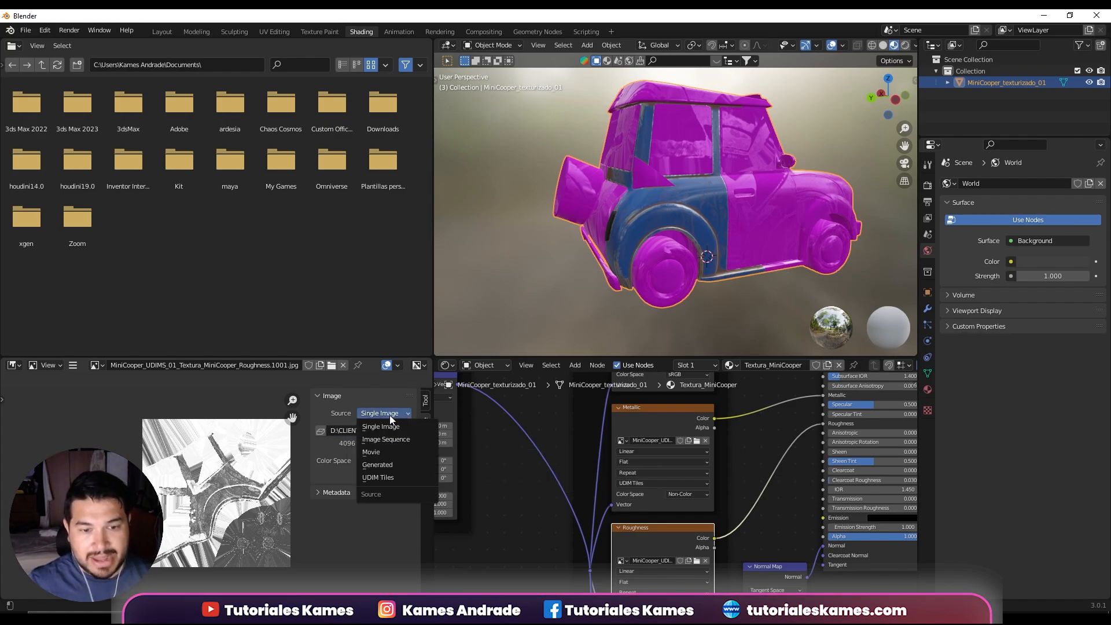
click(377, 477)
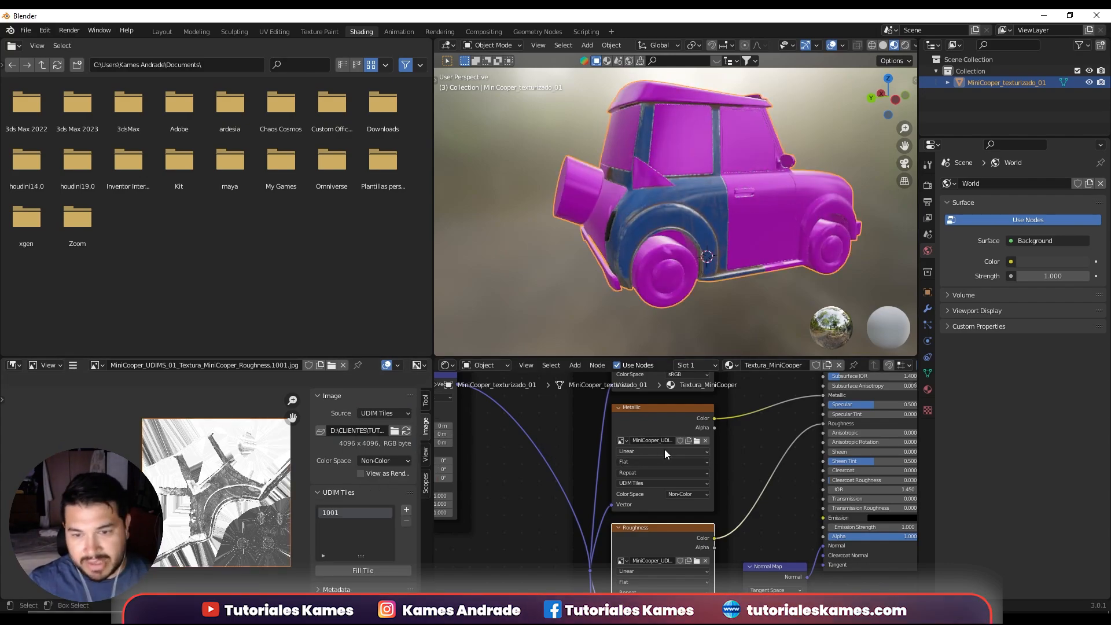
middle_drag(258, 472, 226, 465)
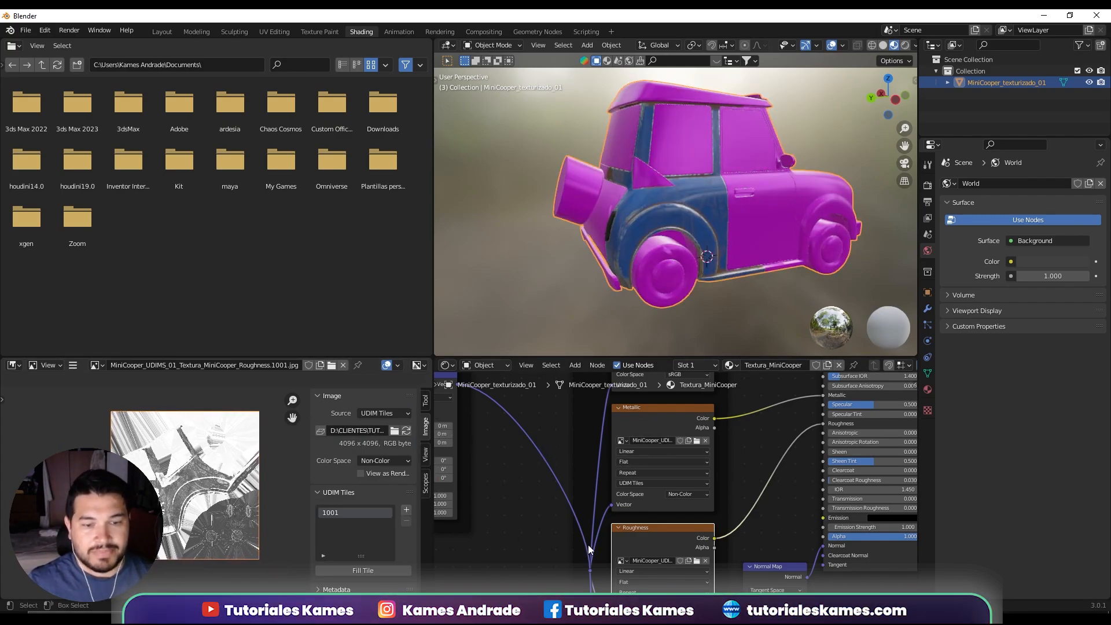
Set the Normal texture node's image source to UDIM Tiles.
middle_drag(573, 545, 549, 475)
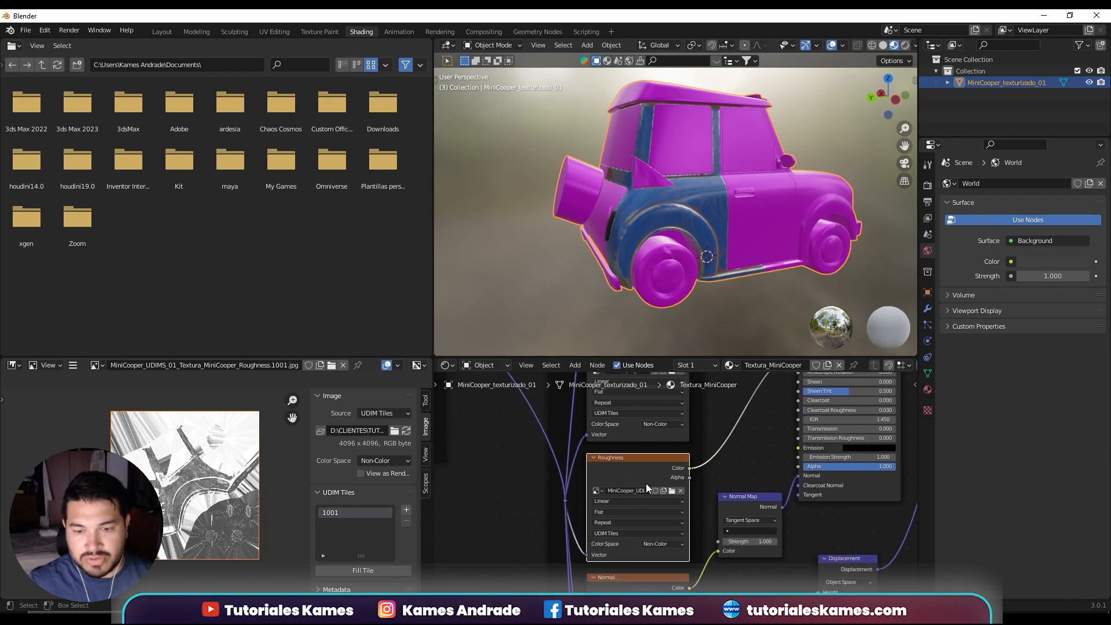
middle_drag(561, 542, 554, 431)
middle_drag(616, 485, 603, 437)
click(599, 494)
click(593, 540)
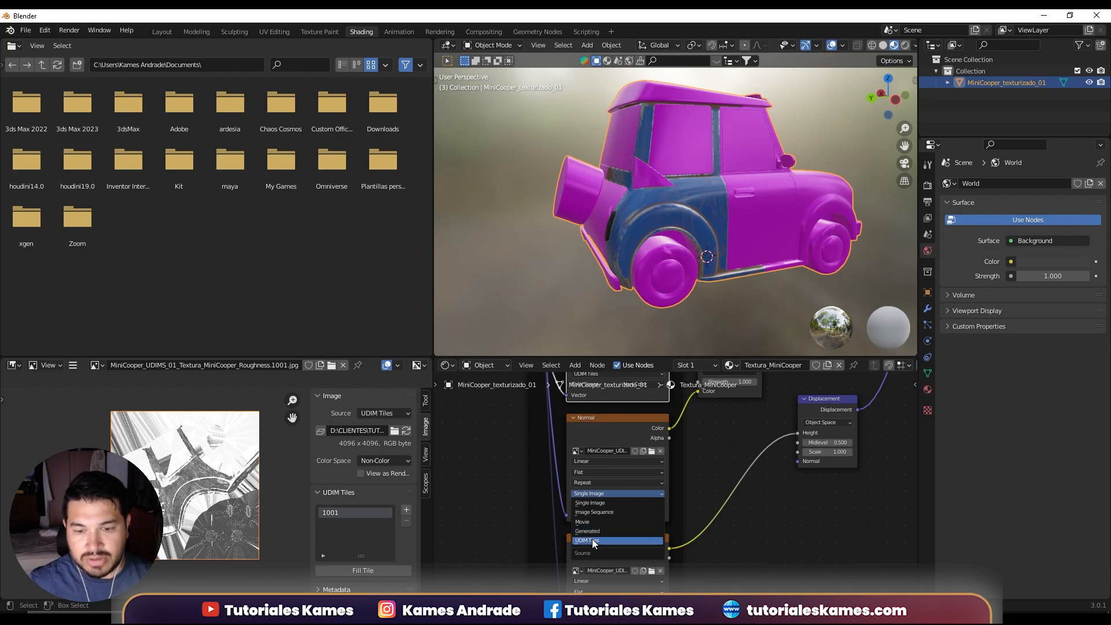
Set the Displacement texture node's image source to UDIM Tiles and inspect the car's rear fender and side up close.
middle_drag(636, 596, 636, 552)
click(599, 536)
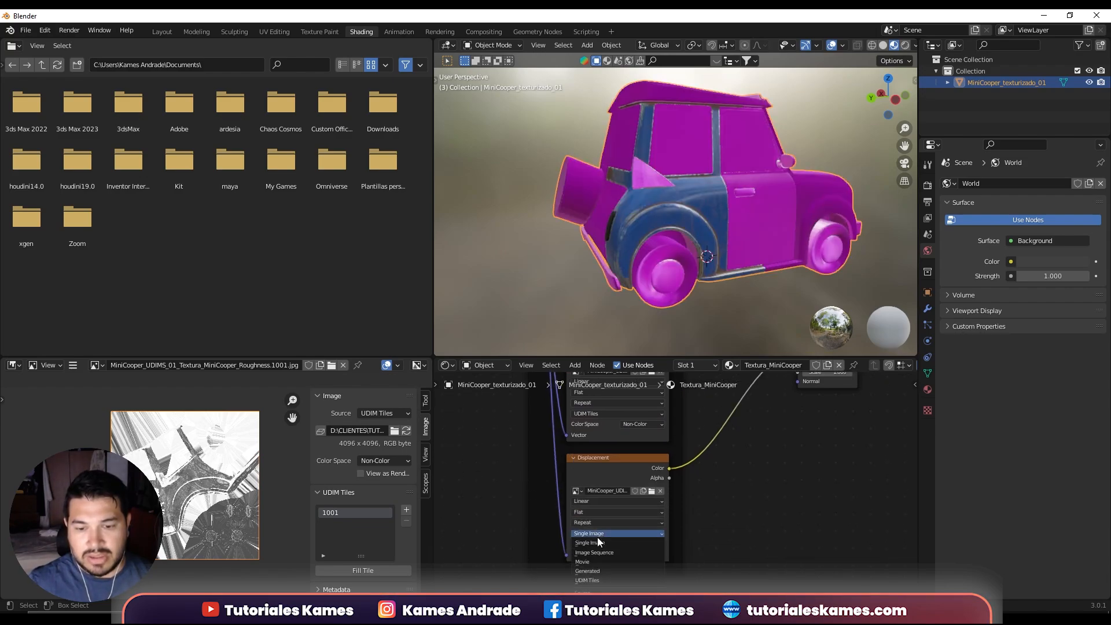
click(595, 580)
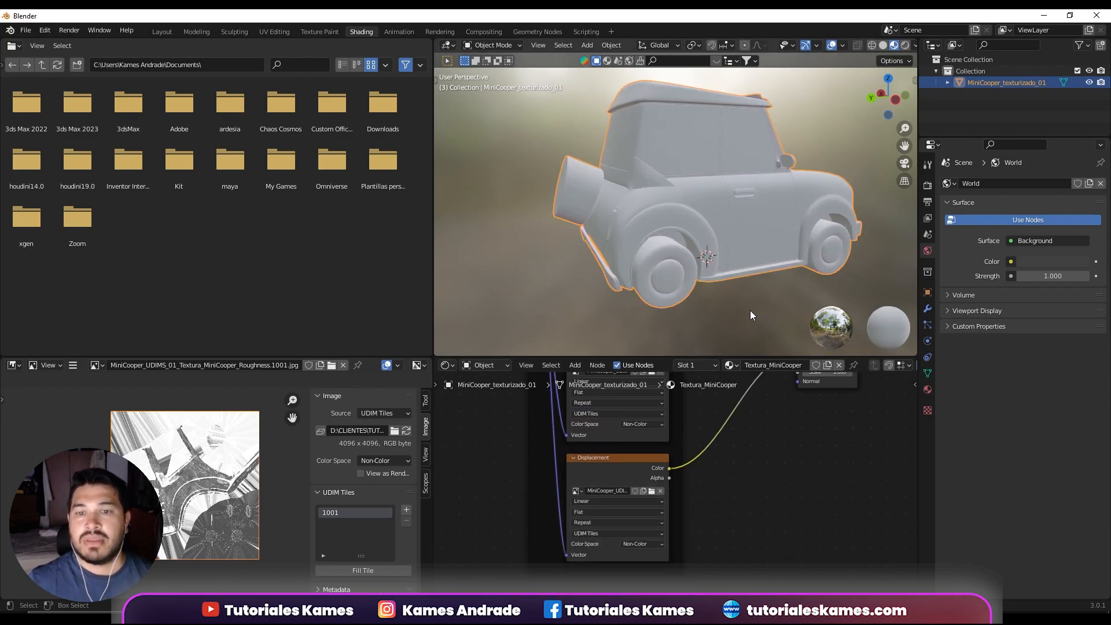
mouse_move(748, 310)
middle_down()
mouse_move(655, 300)
mouse_move(751, 297)
middle_up()
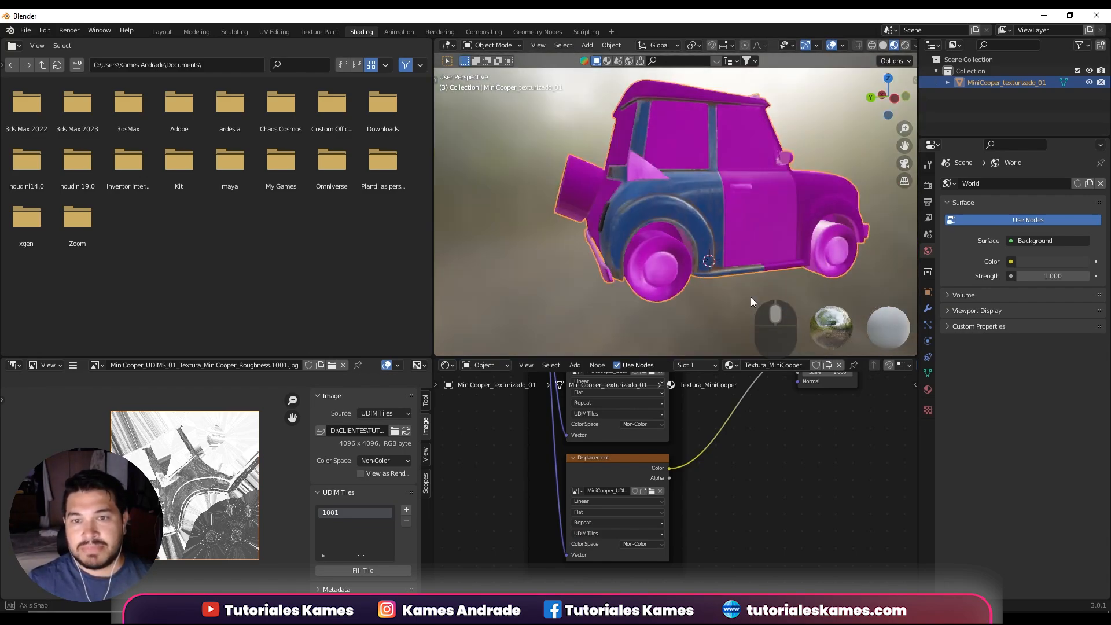
scroll(689, 222, up, 6)
scroll(689, 220, down, 3)
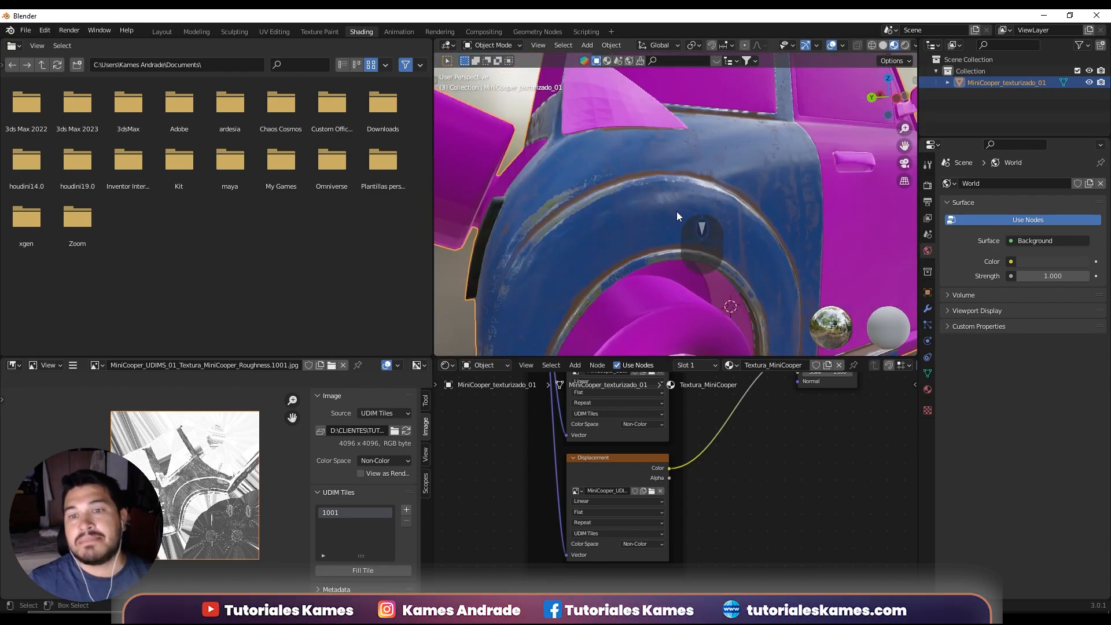
middle_drag(678, 216, 732, 228)
middle_drag(740, 210, 666, 216)
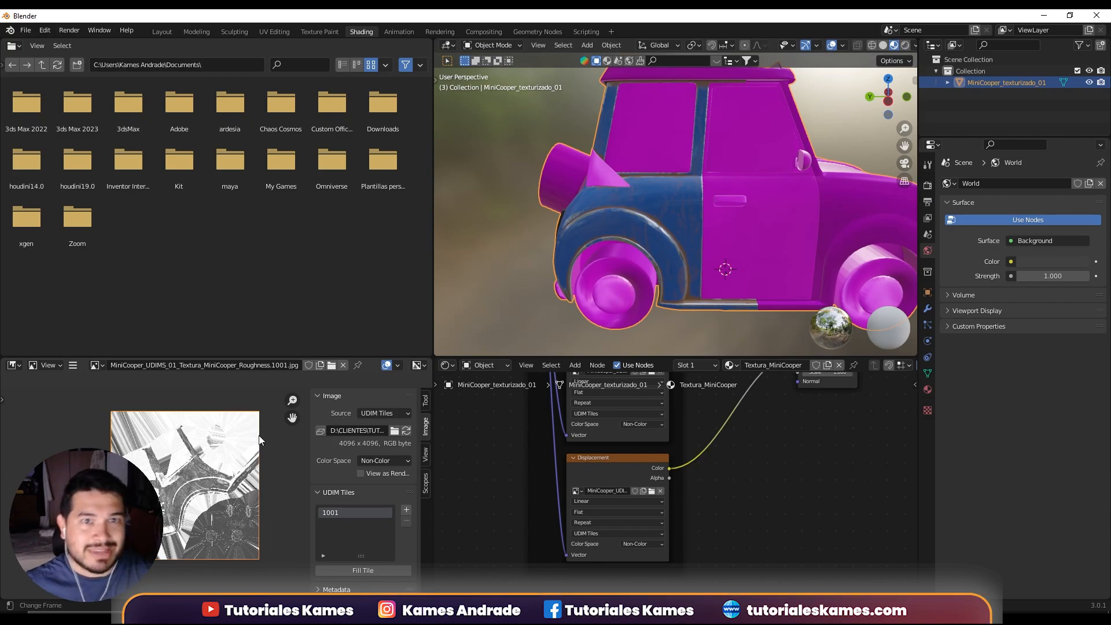
middle_drag(262, 448, 229, 459)
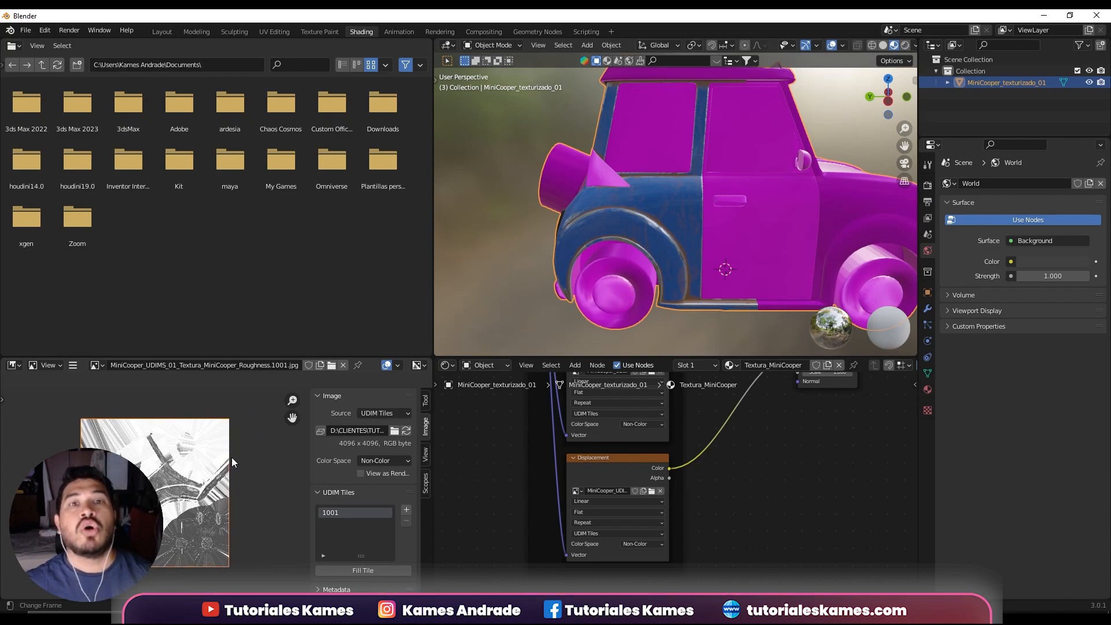
Add 15 UDIM tiles starting at number 1002 to the Base Color image, with Fill on, and reload the image.
scroll(558, 462, down, 5)
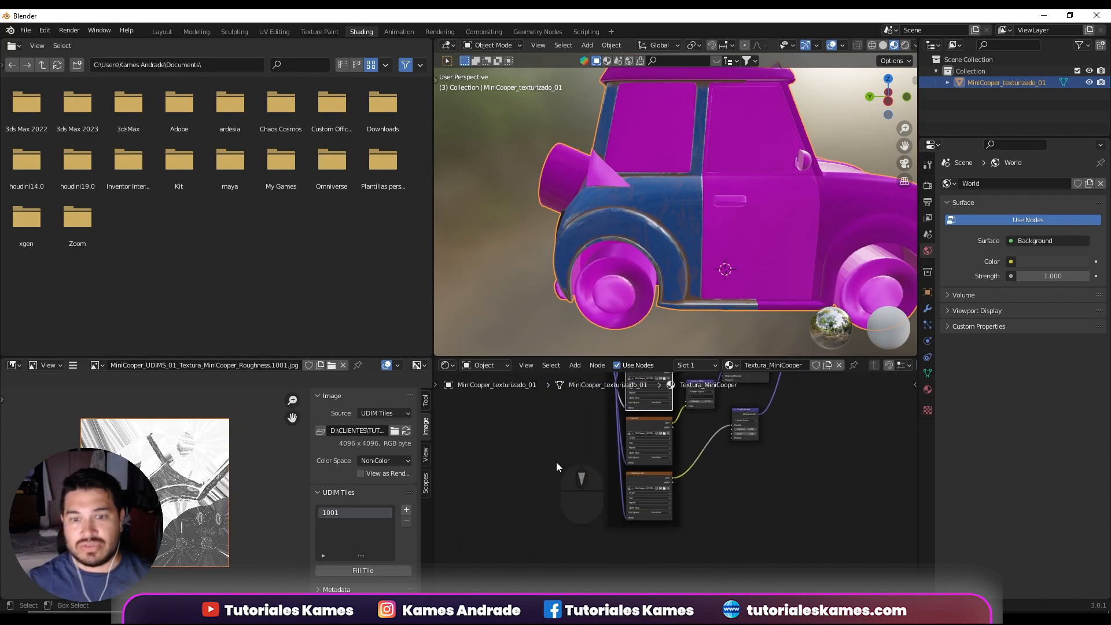
scroll(632, 446, up, 7)
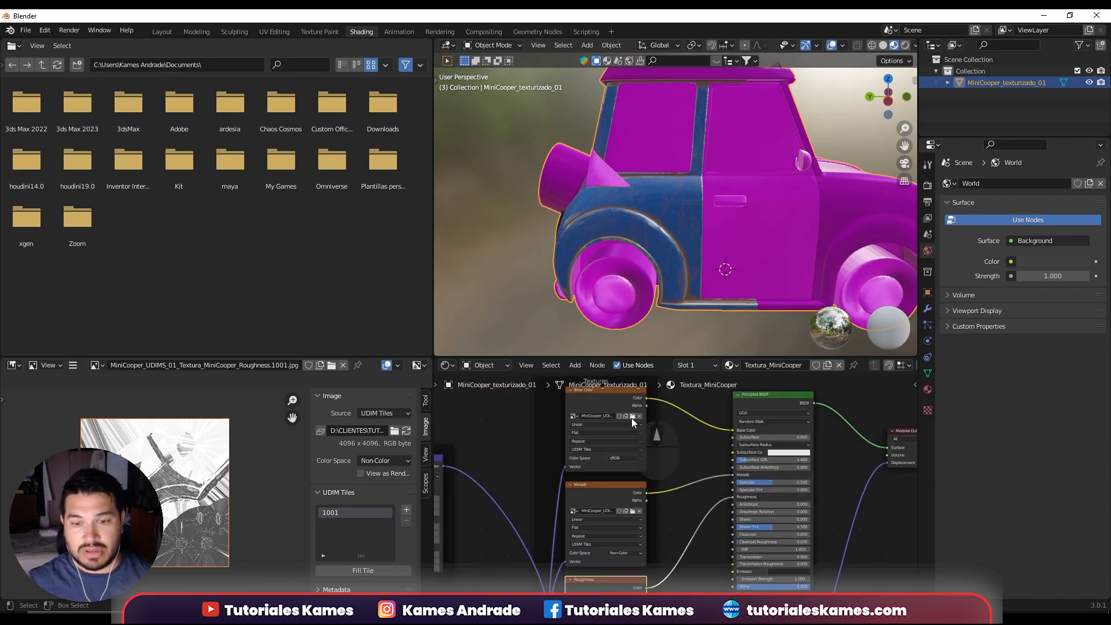
middle_drag(630, 418, 653, 529)
scroll(622, 498, up, 4)
middle_drag(622, 472, 619, 376)
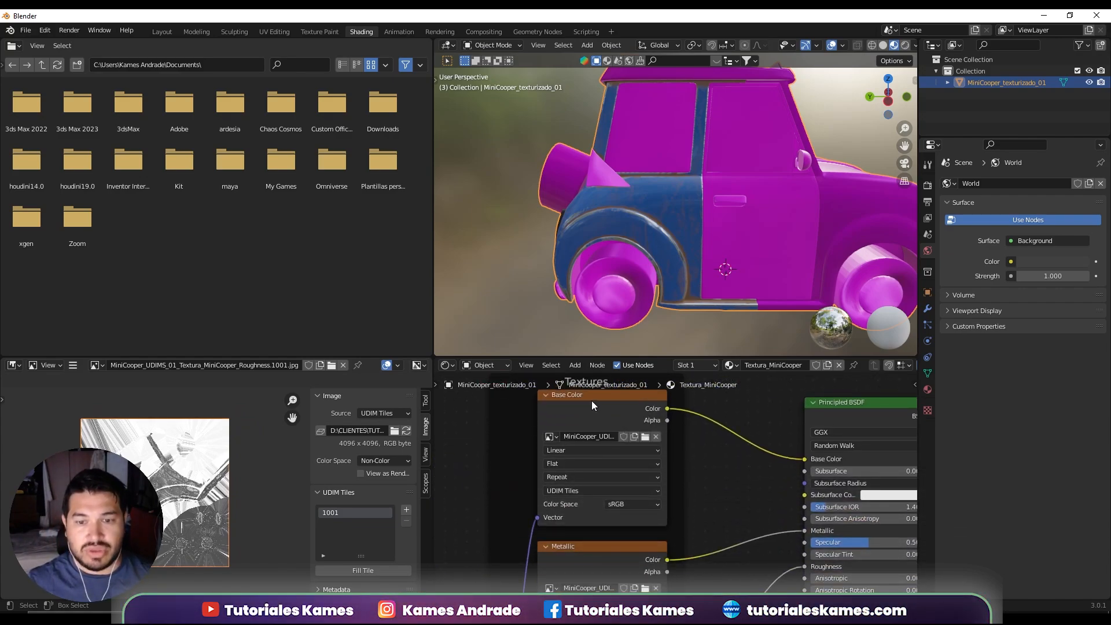
click(591, 400)
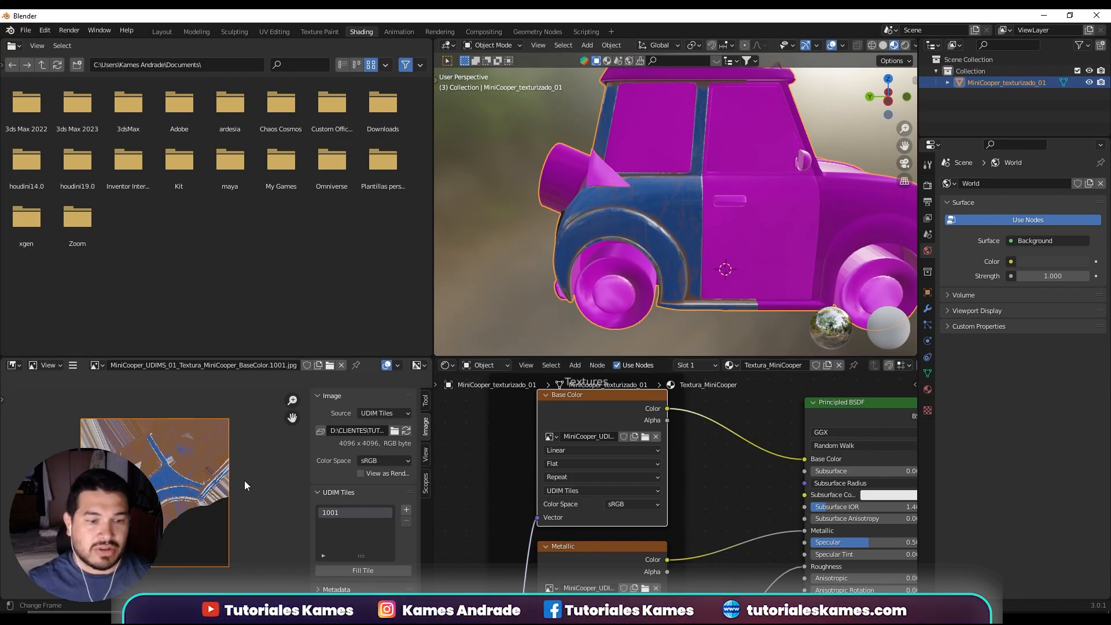
middle_drag(245, 480, 236, 463)
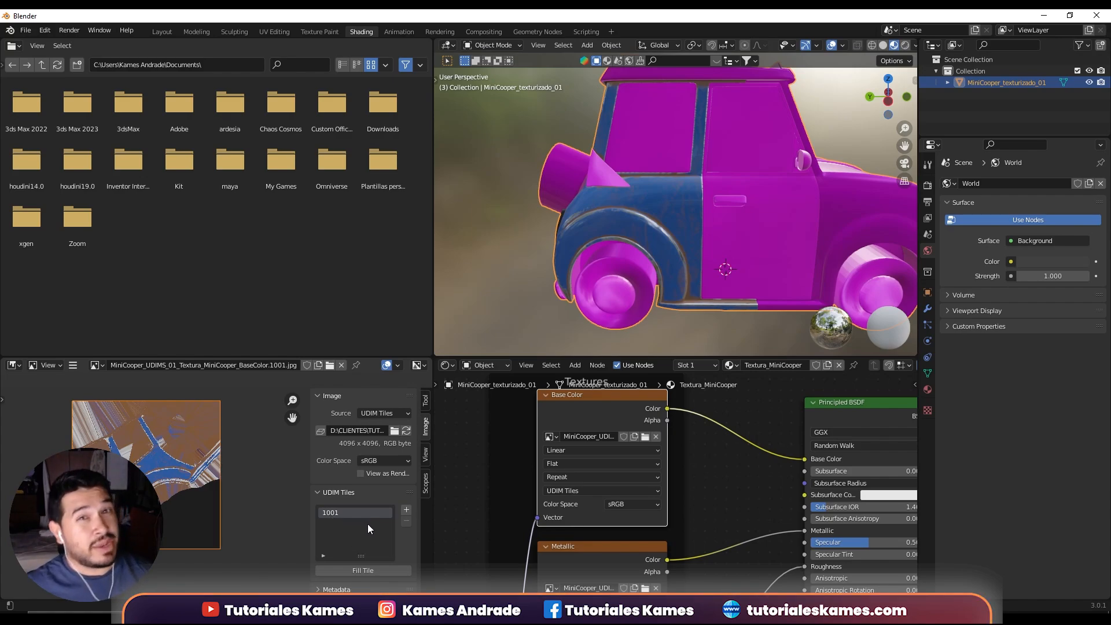
click(407, 510)
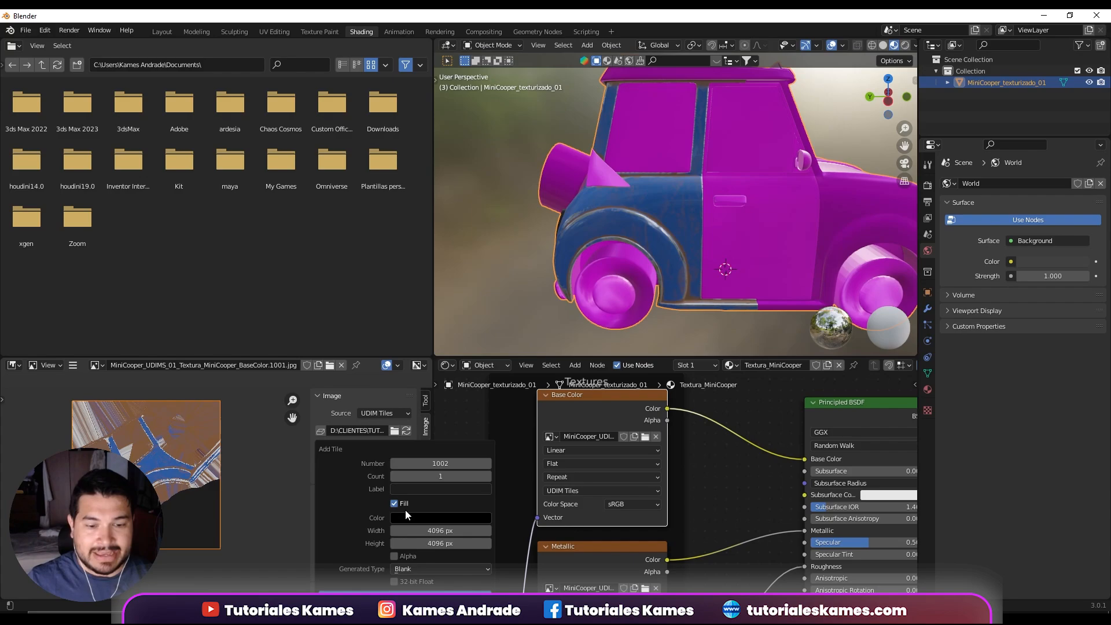
click(453, 473)
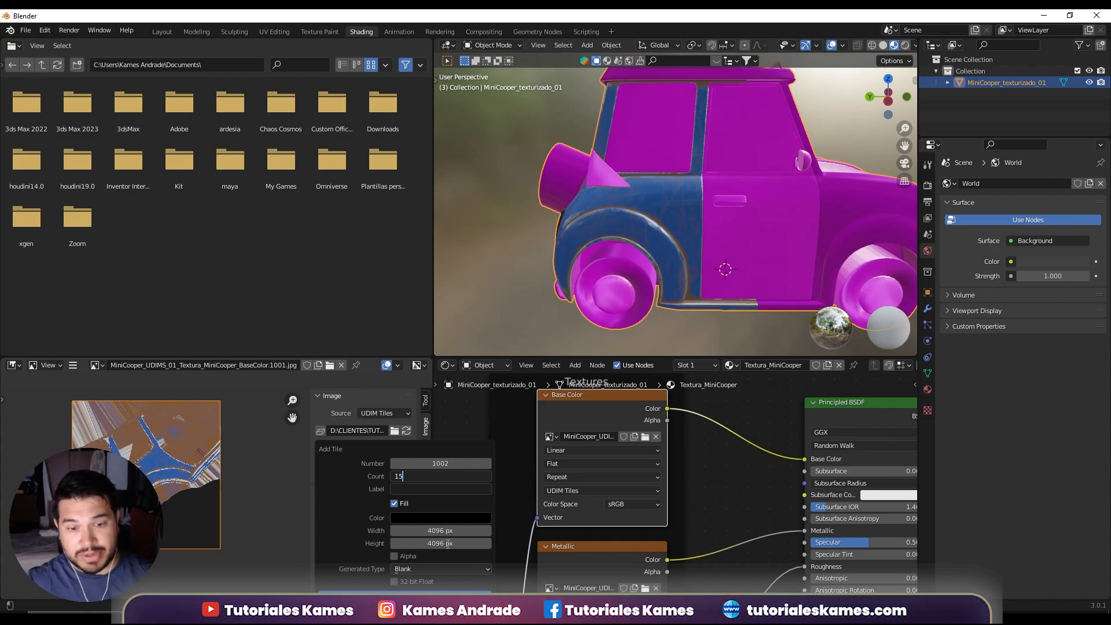
key(Return)
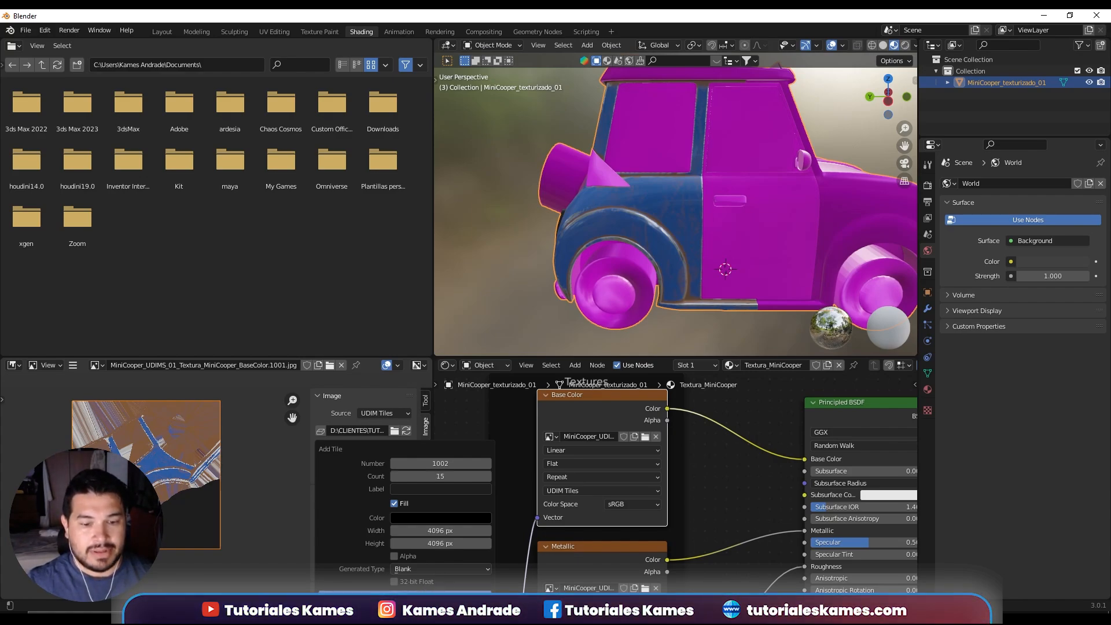
click(405, 592)
scroll(242, 495, down, 3)
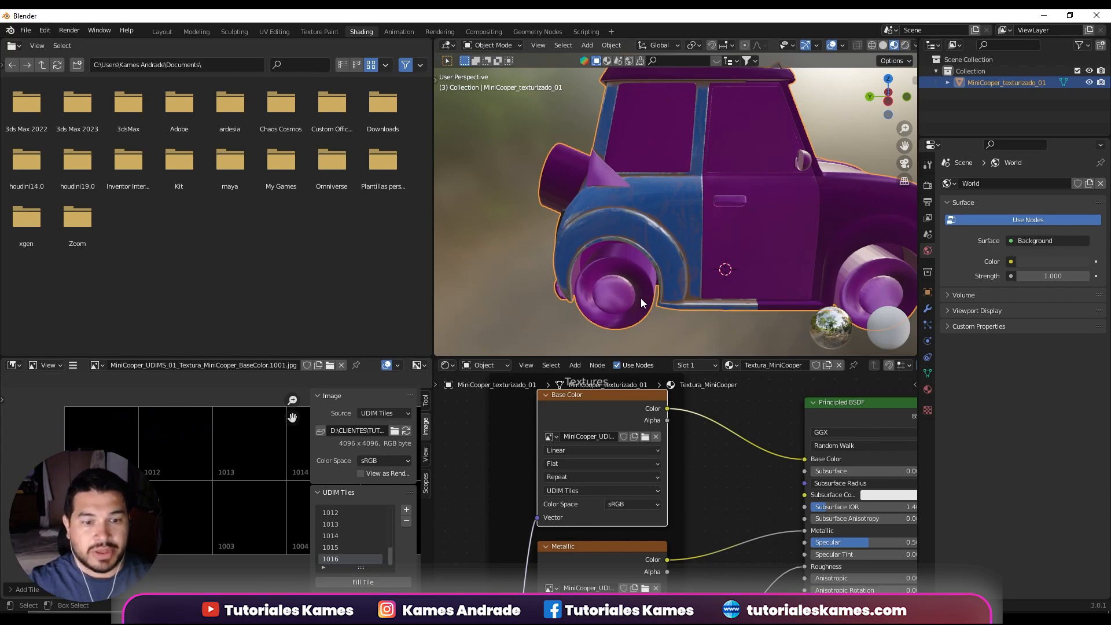
click(405, 431)
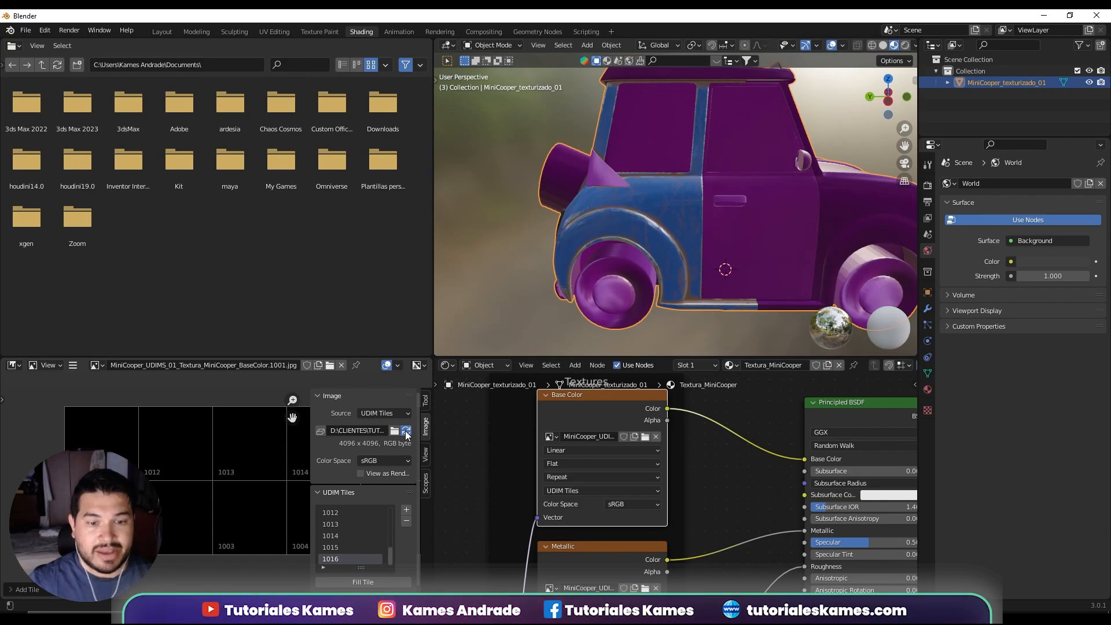
mouse_move(753, 247)
middle_down()
mouse_move(508, 241)
mouse_move(676, 258)
mouse_move(772, 237)
middle_up()
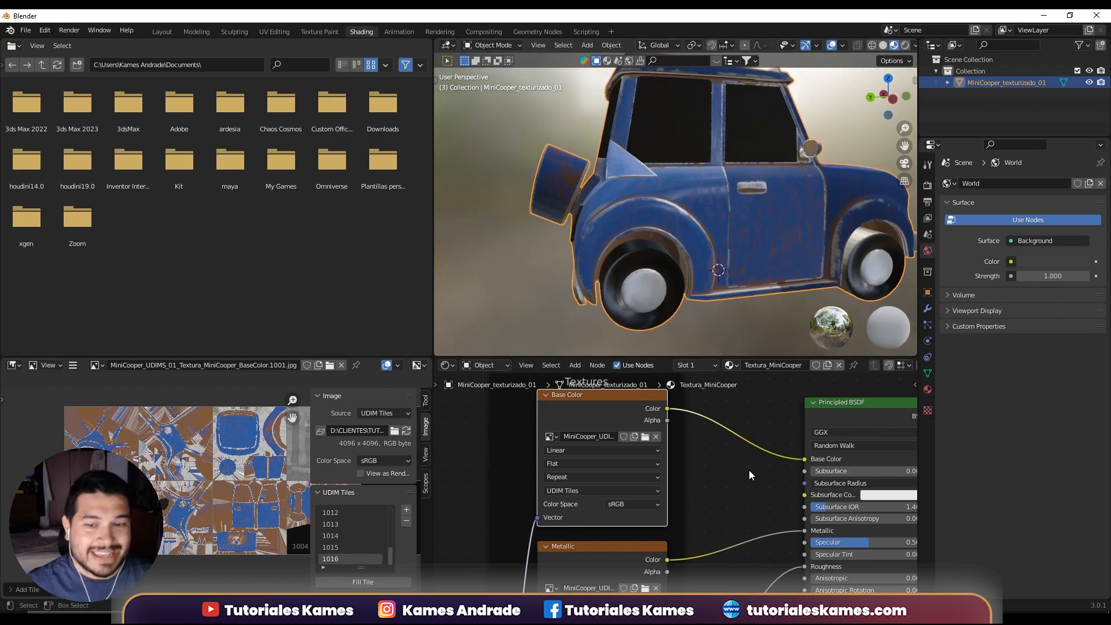
Add 15 UDIM tiles starting at number 1002 to the Metallic image and reload the image.
scroll(706, 494, down, 1)
middle_drag(706, 494, 673, 410)
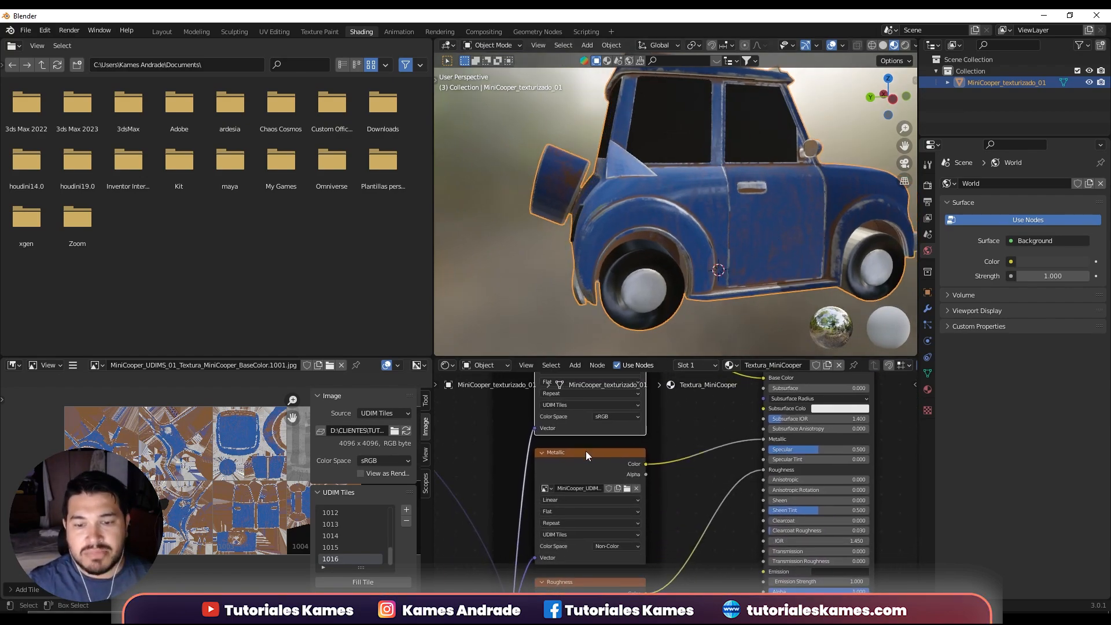
click(585, 450)
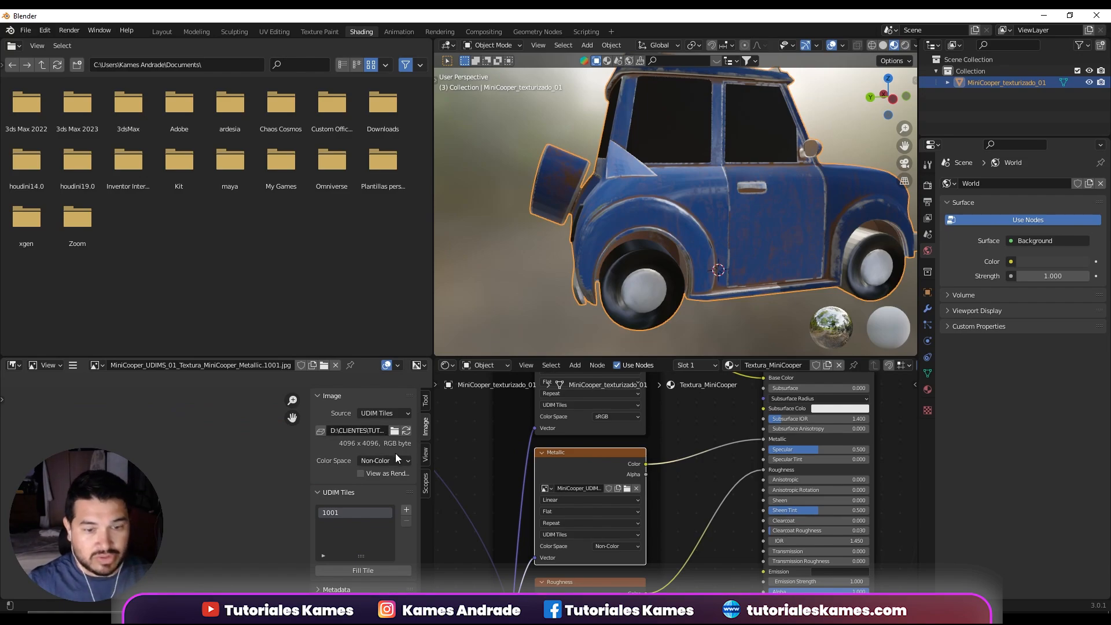
click(407, 508)
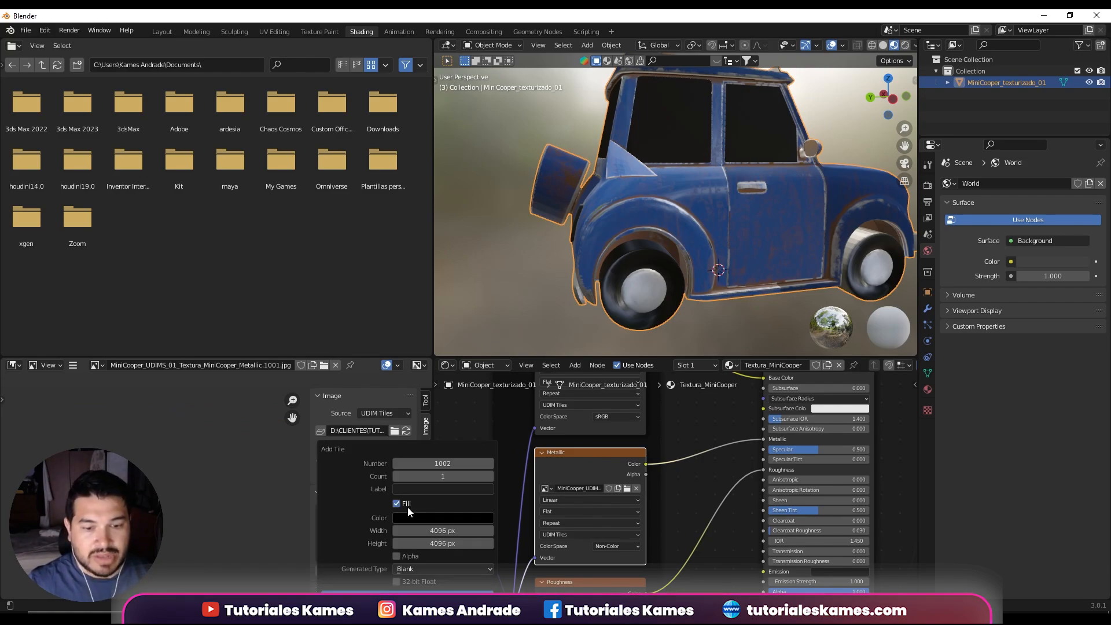
click(457, 476)
text(15)
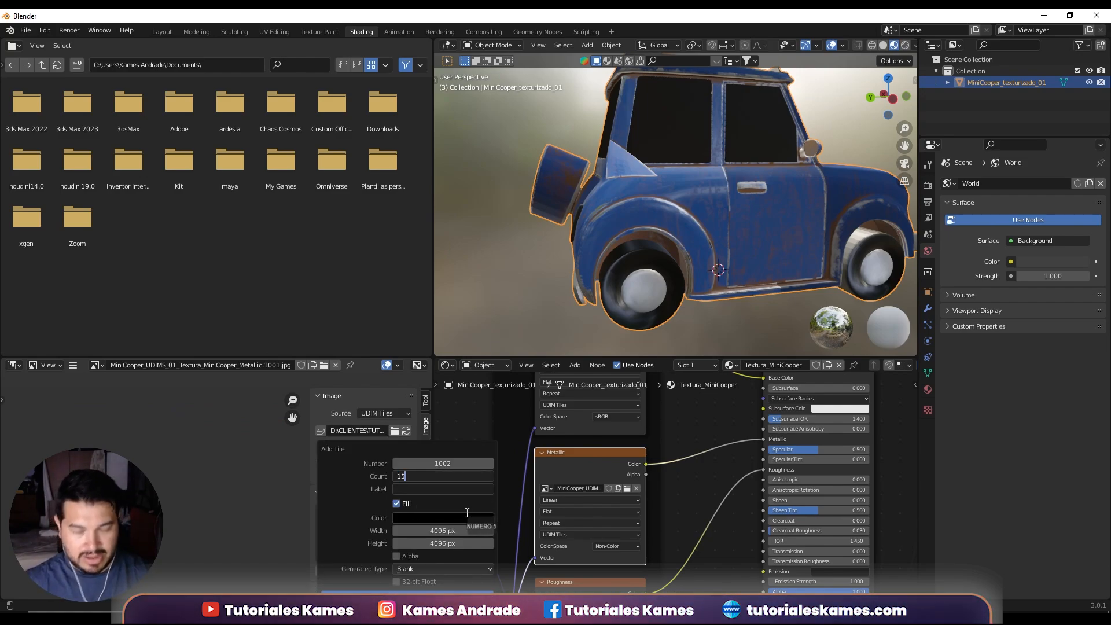
key(Return)
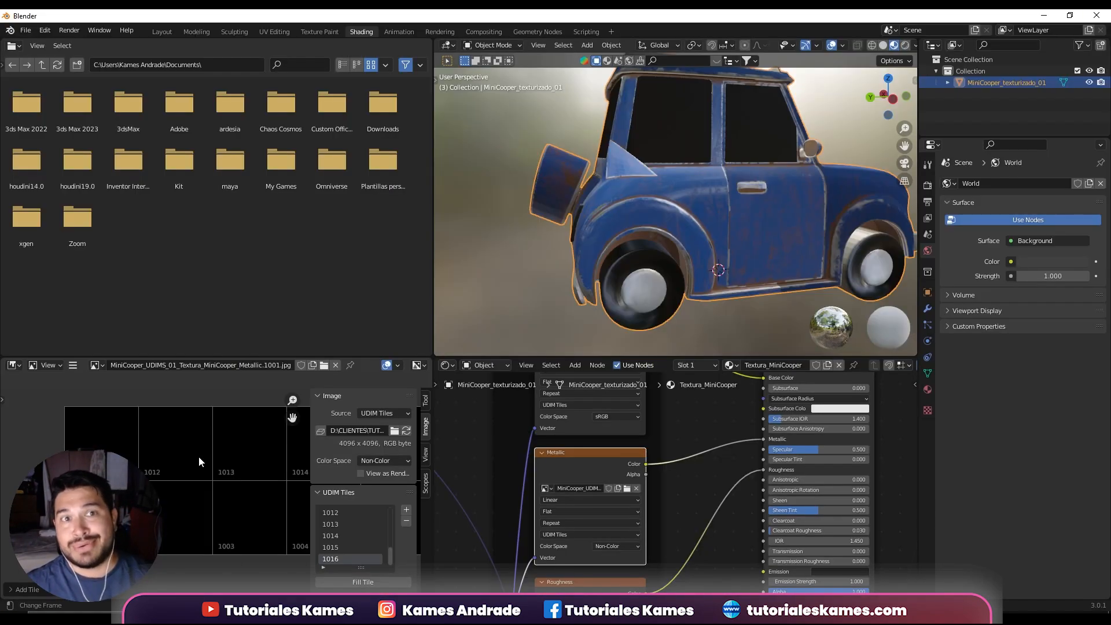
click(406, 431)
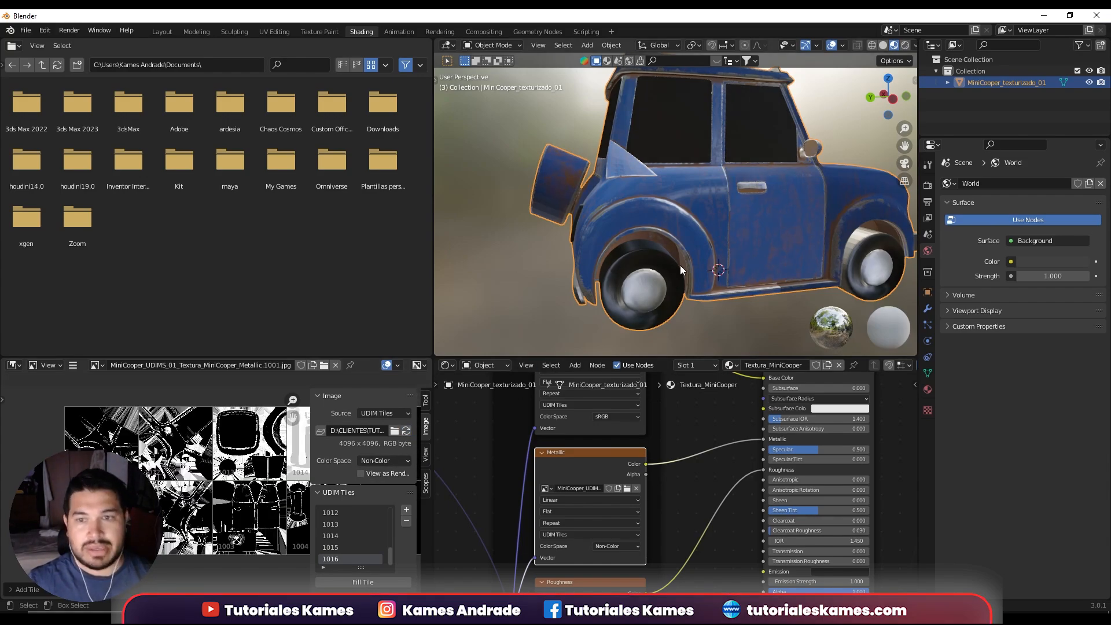
Add 15 UDIM tiles starting at number 1002 to the Roughness image.
middle_drag(642, 570, 627, 430)
click(561, 441)
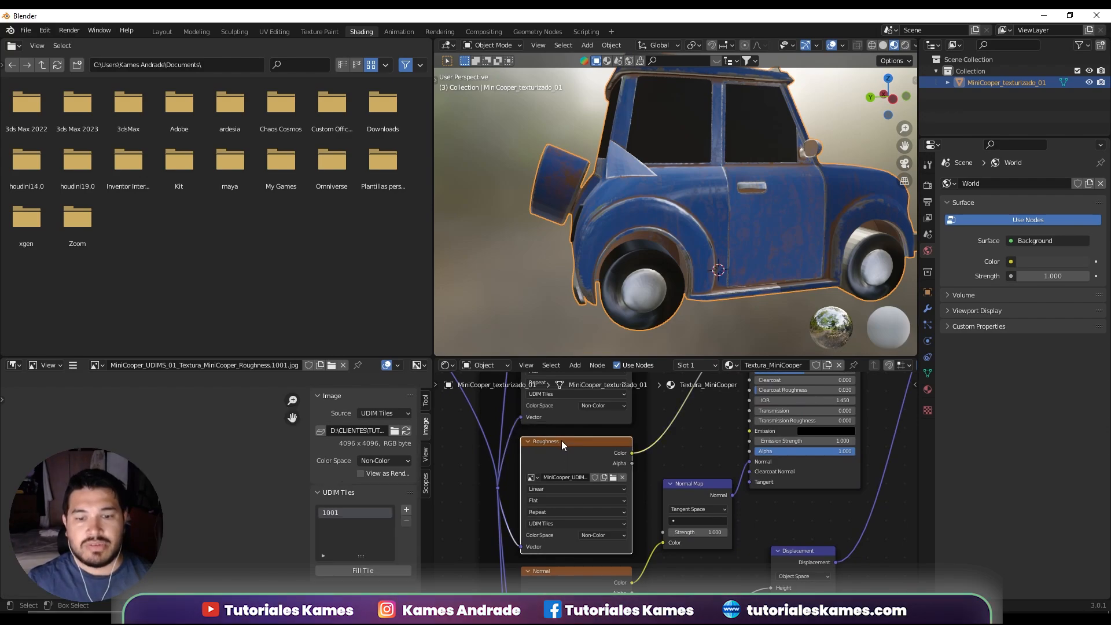
click(406, 509)
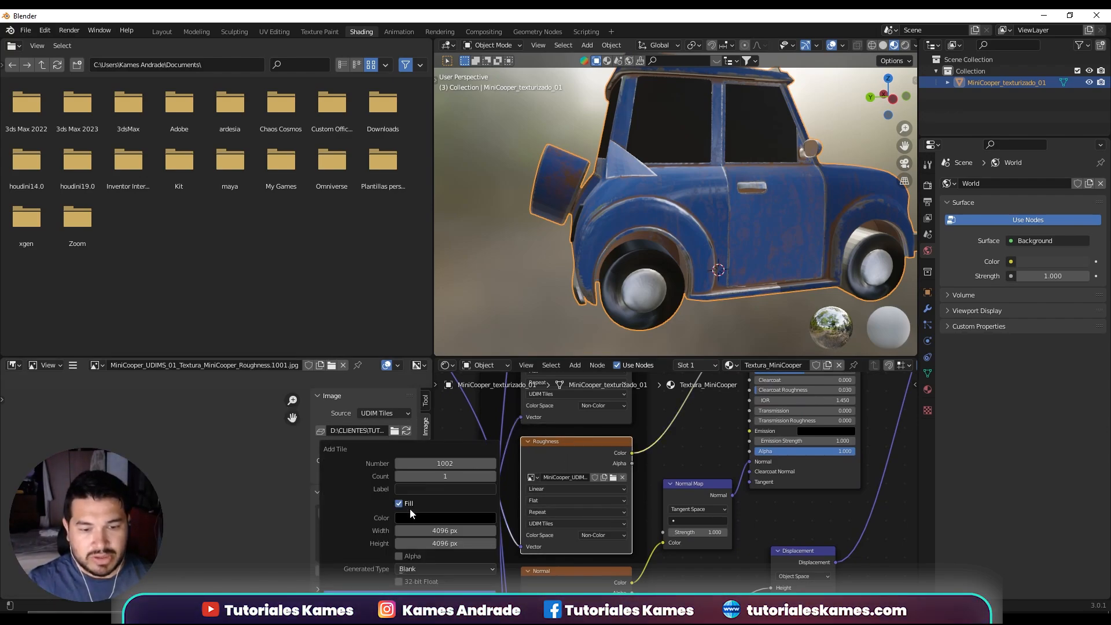
click(453, 475)
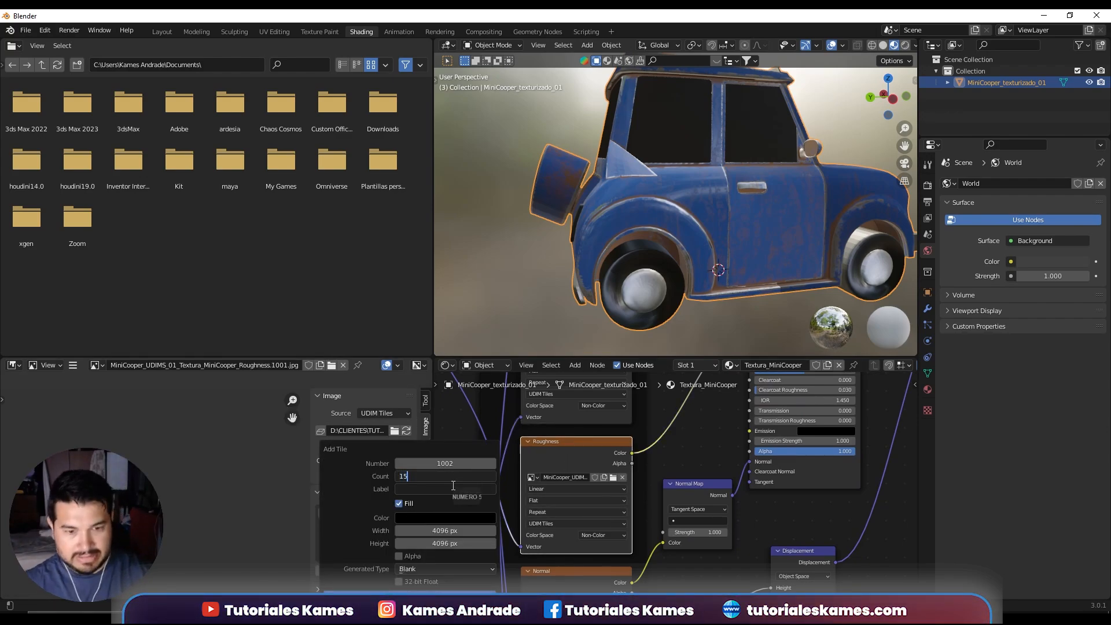
key(Return)
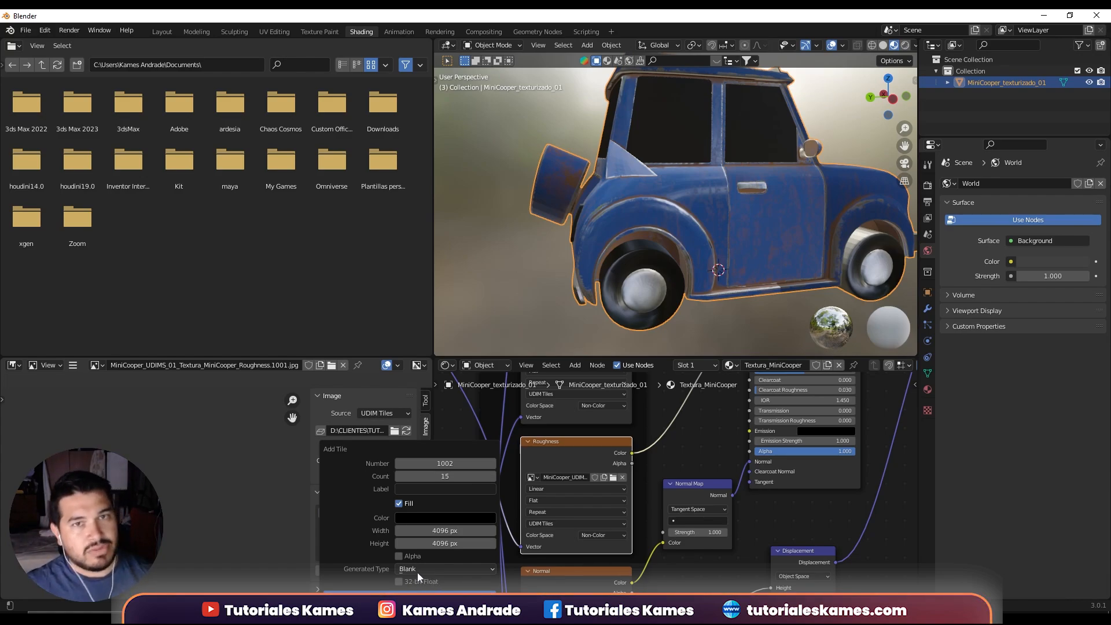
key(Return)
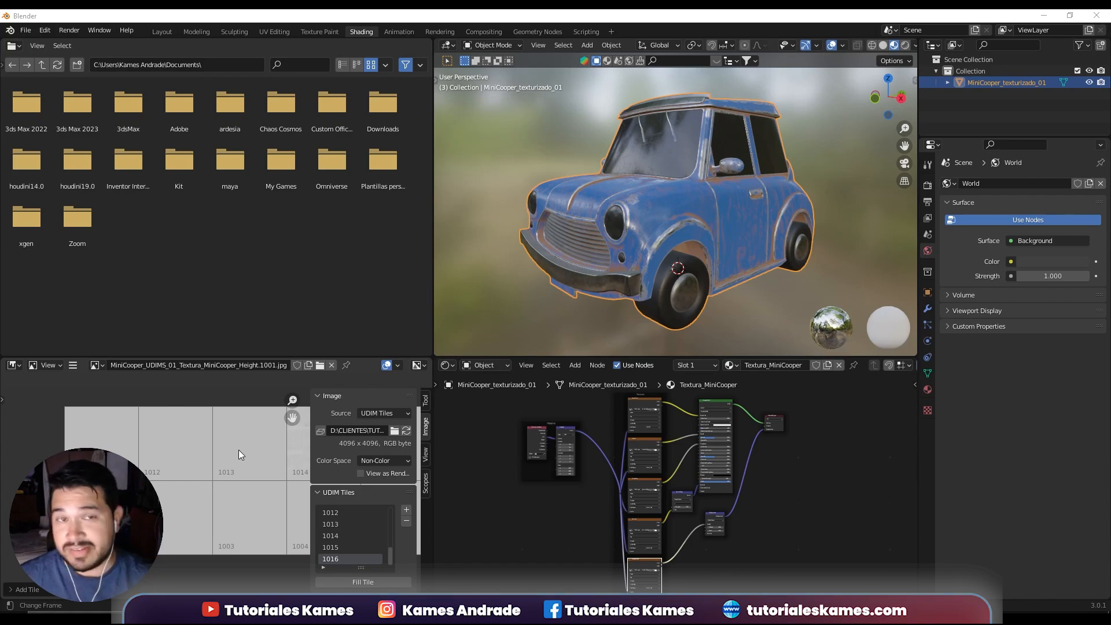
Examine the textured car's front and both sides in the 3D viewport.
middle_drag(709, 307, 634, 287)
scroll(636, 287, up, 4)
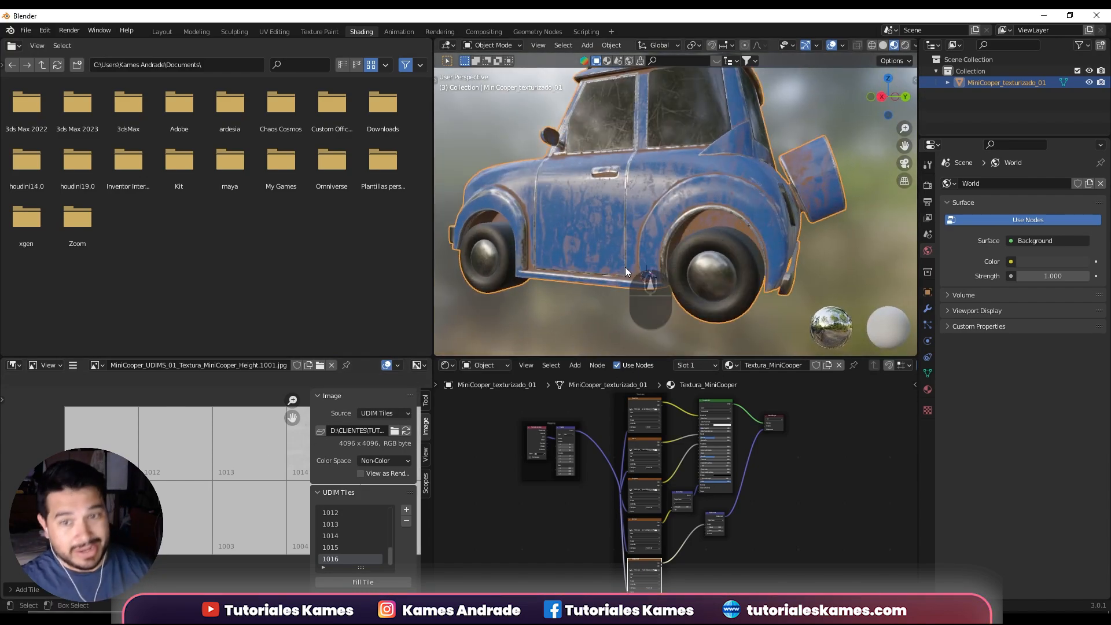
middle_drag(637, 294, 821, 301)
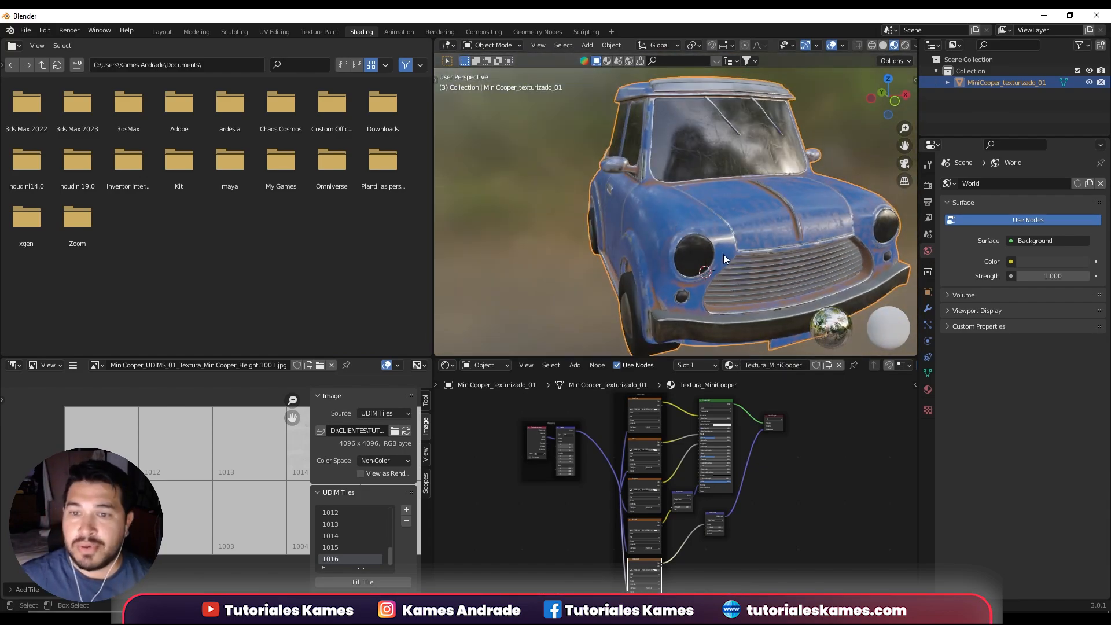
middle_drag(724, 256, 796, 241)
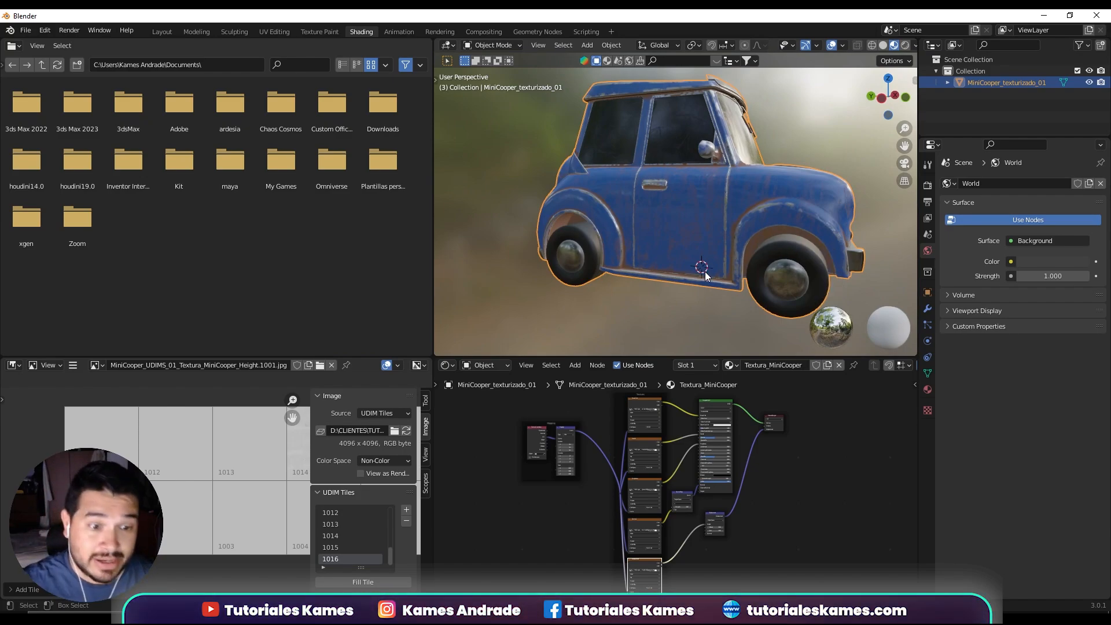
middle_drag(715, 280, 633, 258)
scroll(634, 248, down, 3)
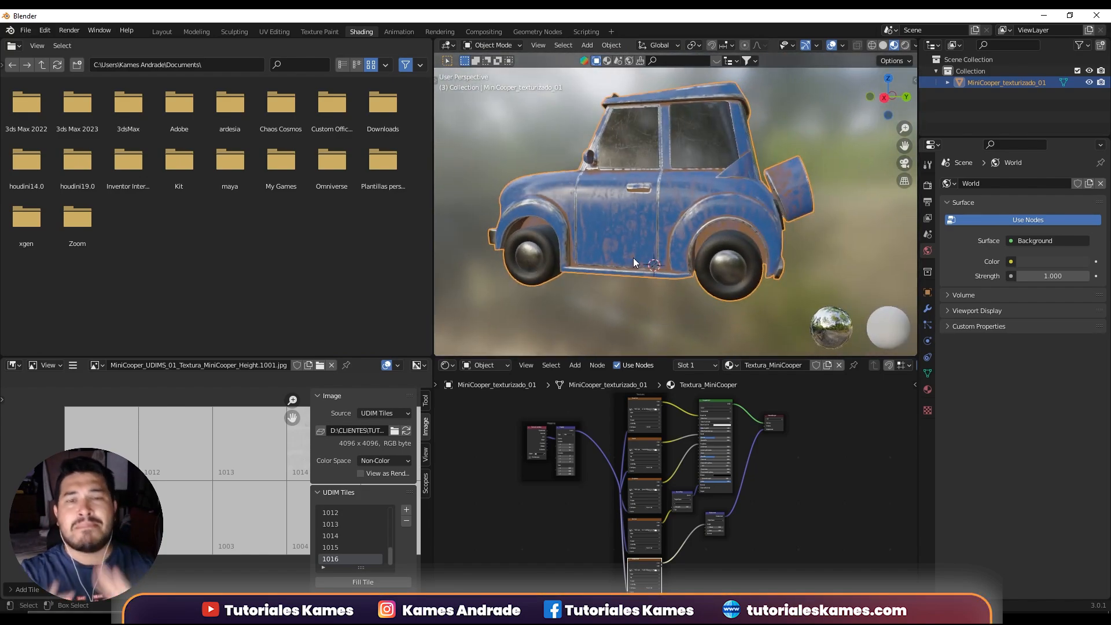